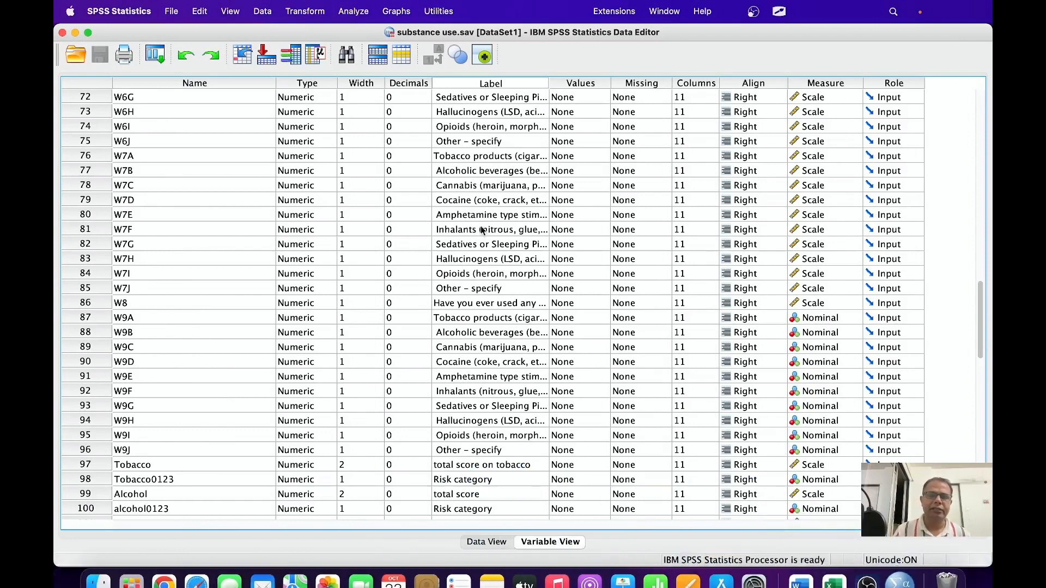
pyautogui.scroll(15, 468, 233)
pyautogui.scroll(4, 479, 274)
pyautogui.click(477, 277)
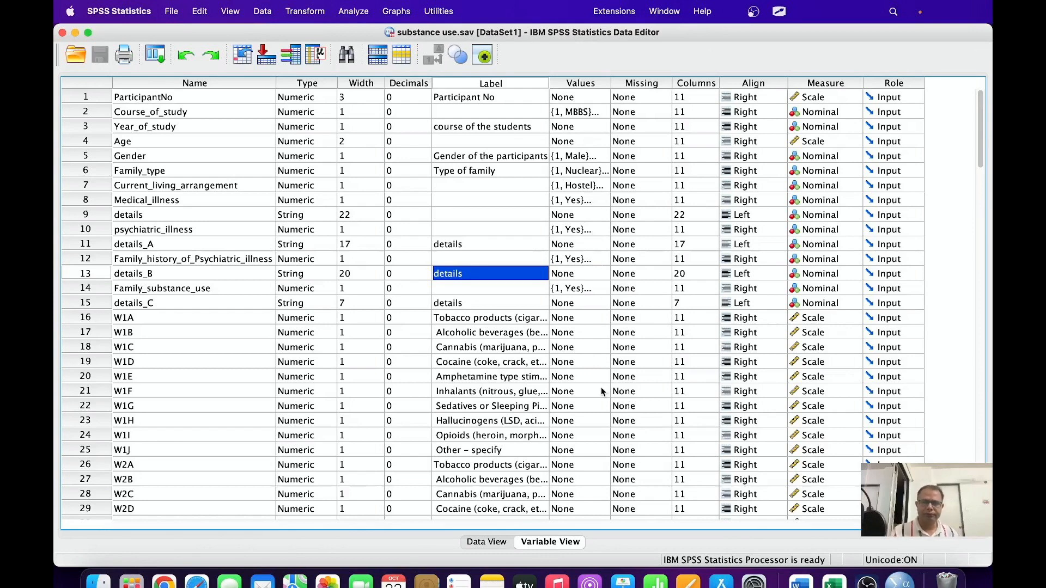
pyautogui.scroll(-2, 585, 394)
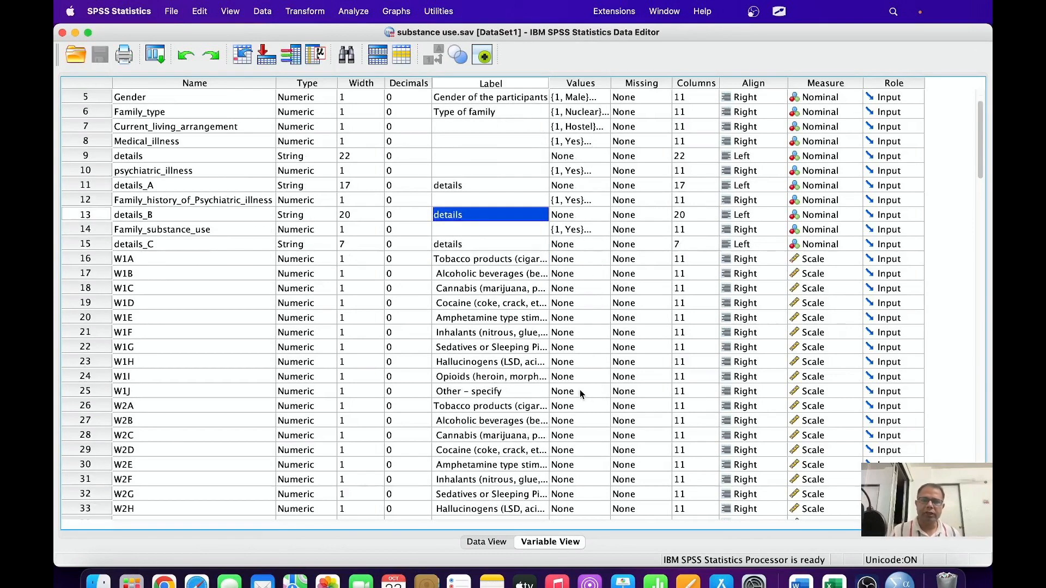
pyautogui.click(263, 12)
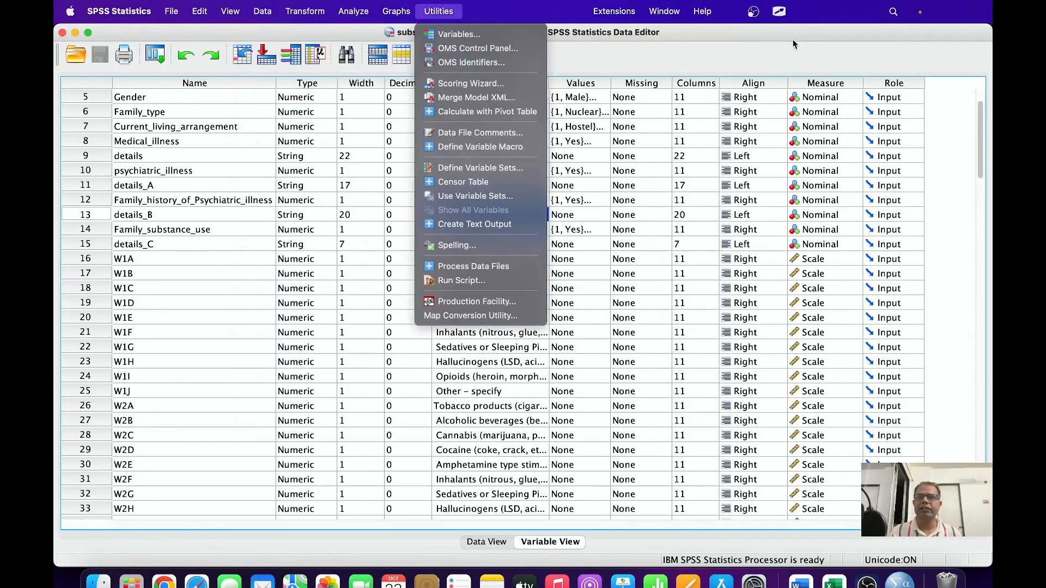
pyautogui.click(797, 39)
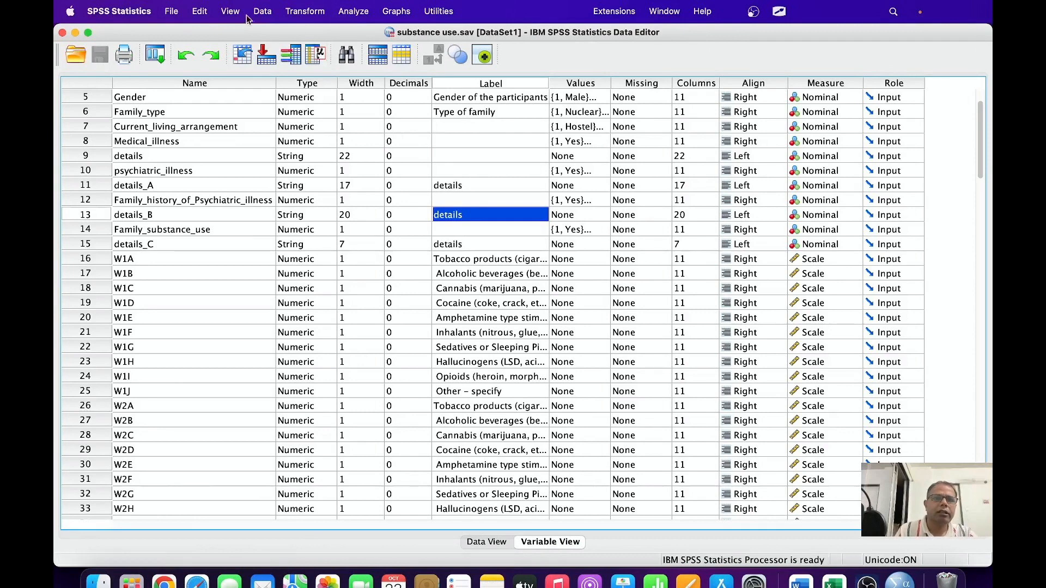
# Step: Start a Frequencies analysis and add the Course_of_study and Year_of_study variables to it
pyautogui.click(355, 13)
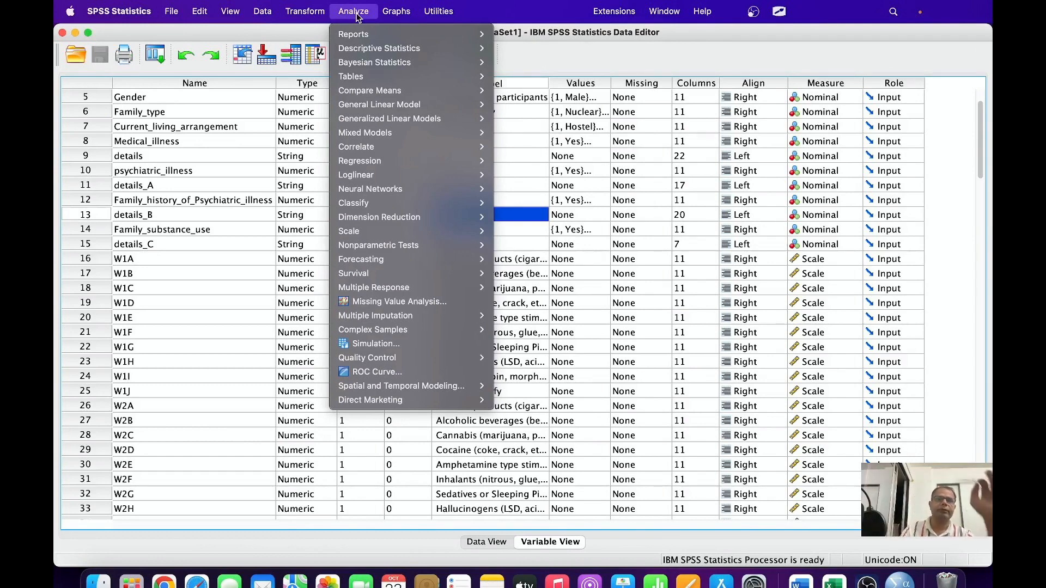
pyautogui.moveTo(392, 52)
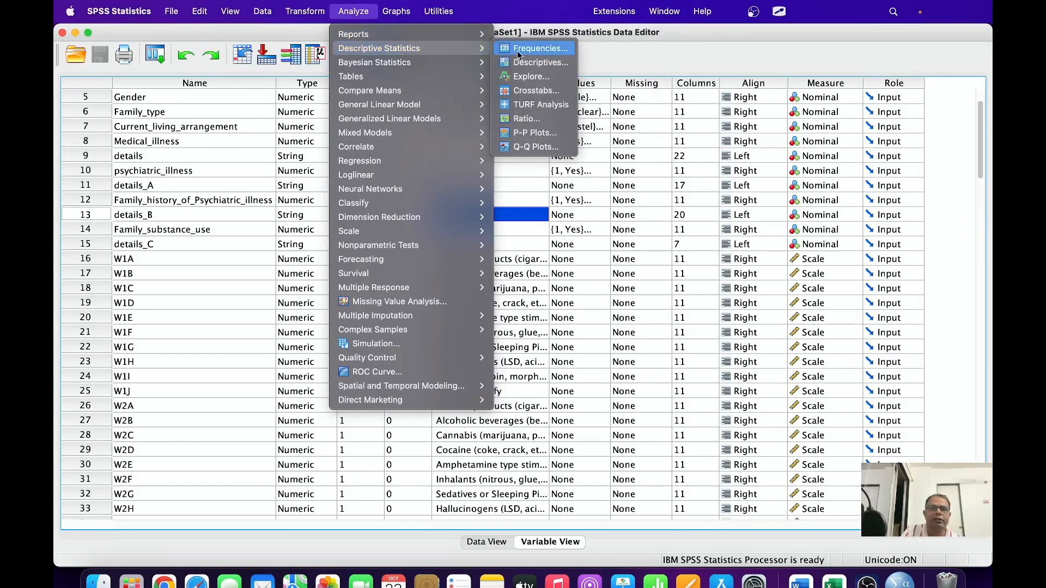
pyautogui.click(537, 50)
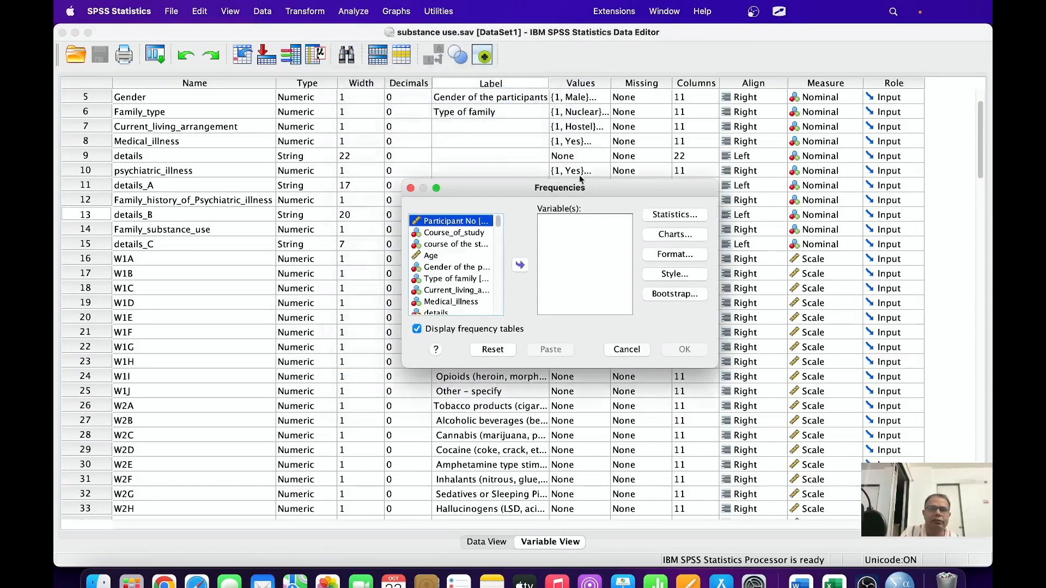
pyautogui.click(450, 234)
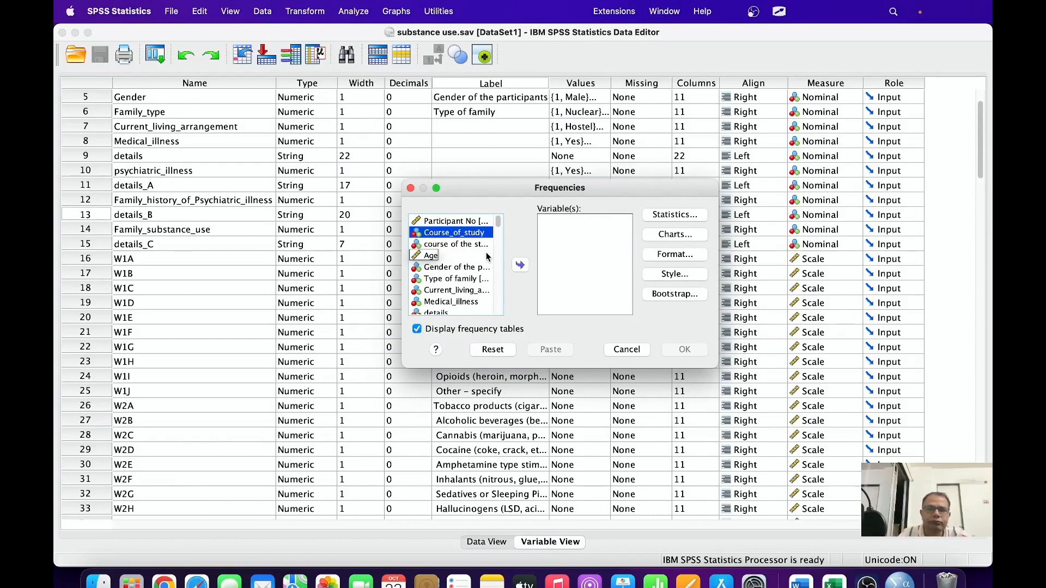
pyautogui.click(519, 265)
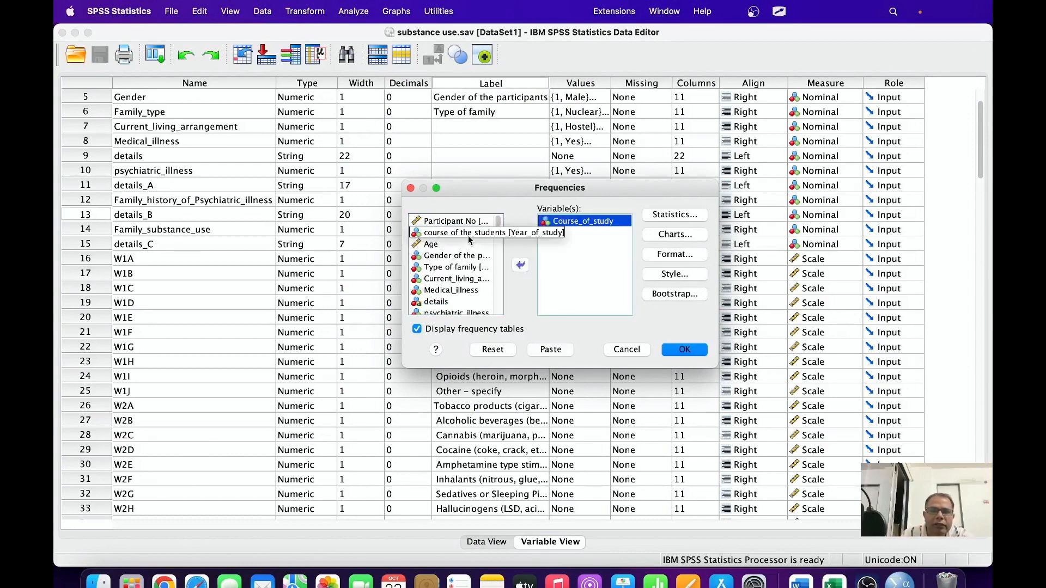
pyautogui.click(520, 265)
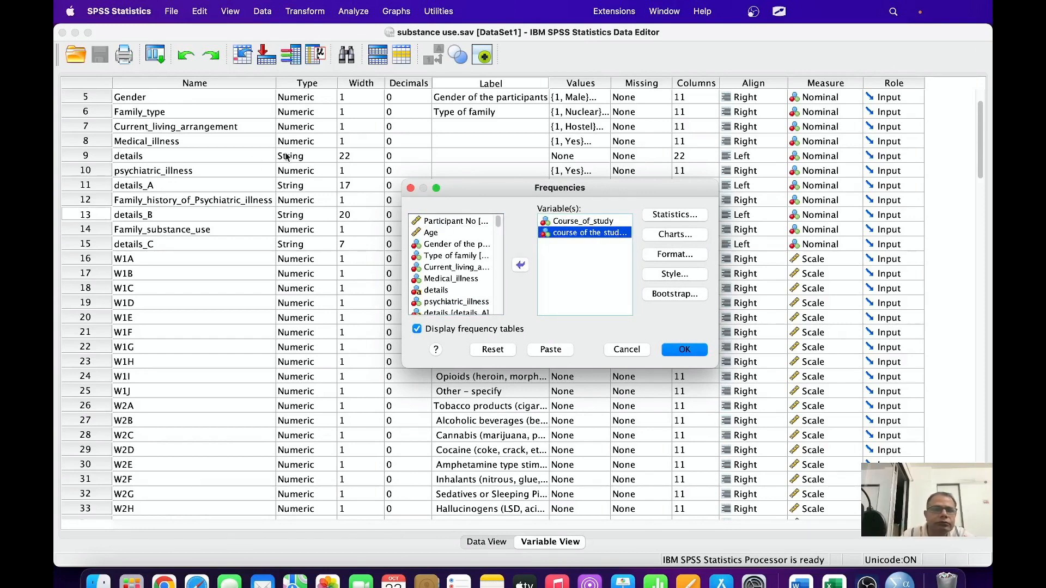
pyautogui.scroll(3, 164, 118)
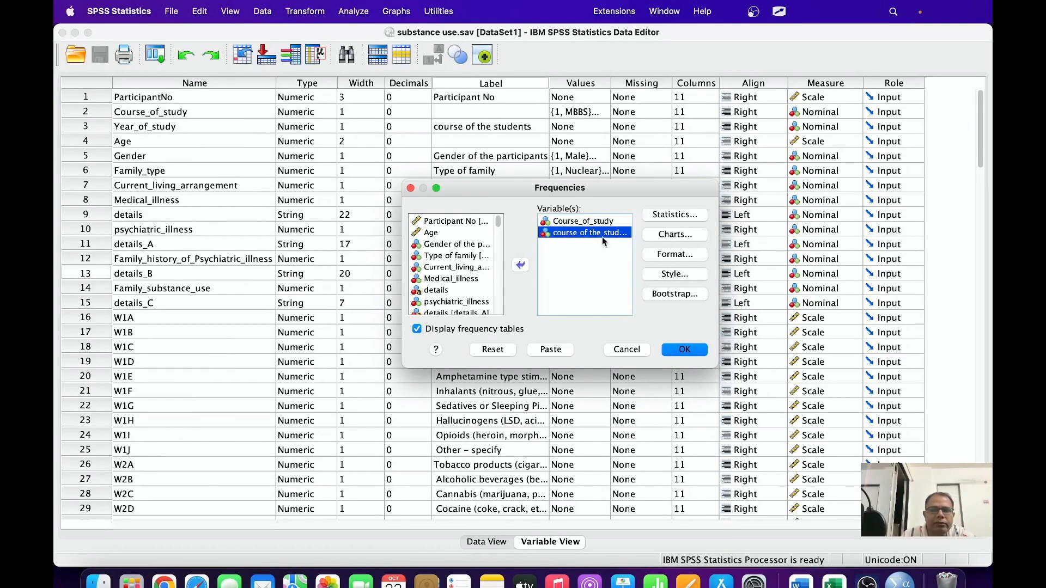
# Step: Add the Gender and Family_type variables to the Frequencies analysis
pyautogui.click(458, 244)
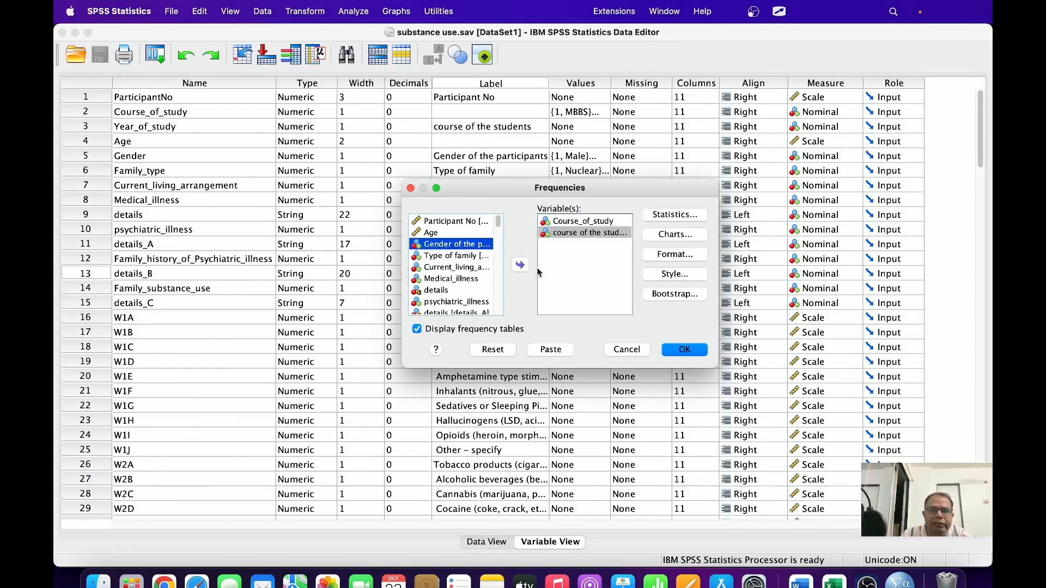
pyautogui.click(521, 265)
pyautogui.click(457, 244)
pyautogui.click(521, 266)
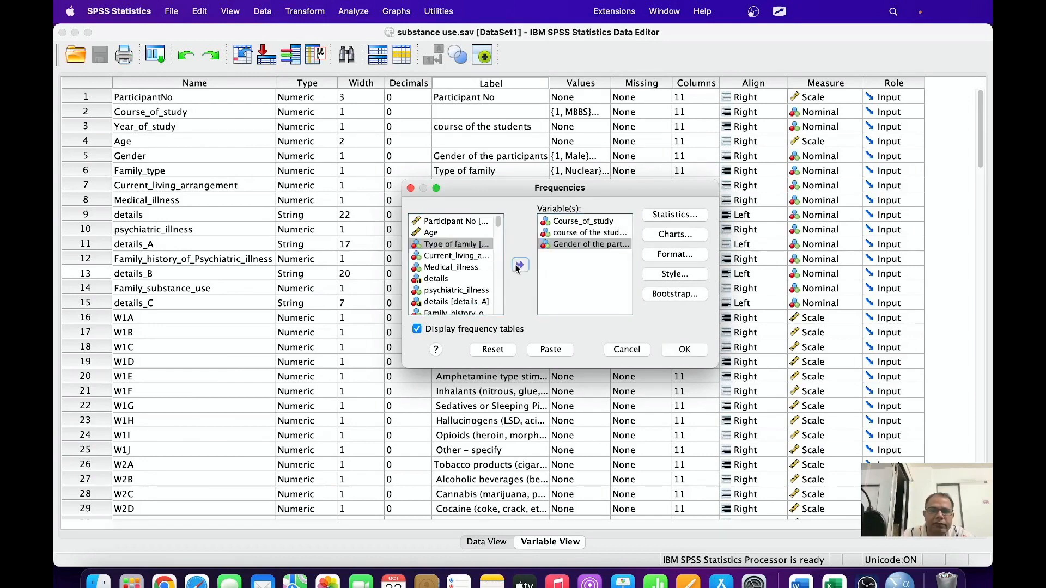
# Step: Add all variables from Current_living_arrangement through details_C to the Frequencies analysis in one go
pyautogui.click(450, 245)
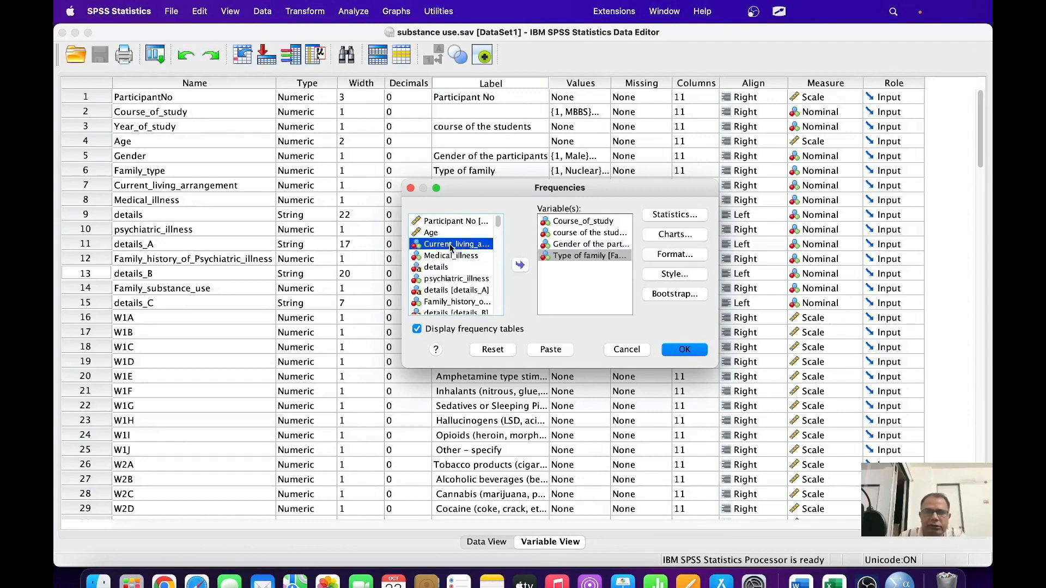
pyautogui.hotkey('shift', 'Down')
pyautogui.hotkey('shift', 'Down')
pyautogui.hotkey('shift', 'Down')
pyautogui.hotkey('shift', 'Down')
pyautogui.hotkey('shift', 'Down')
pyautogui.hotkey('shift', 'Down')
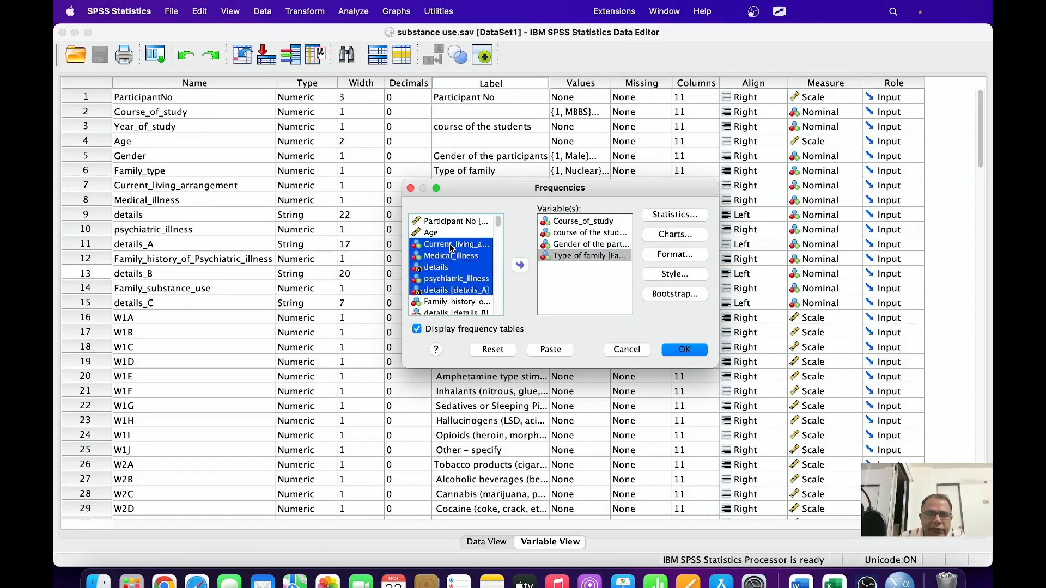
pyautogui.hotkey('shift', 'Down')
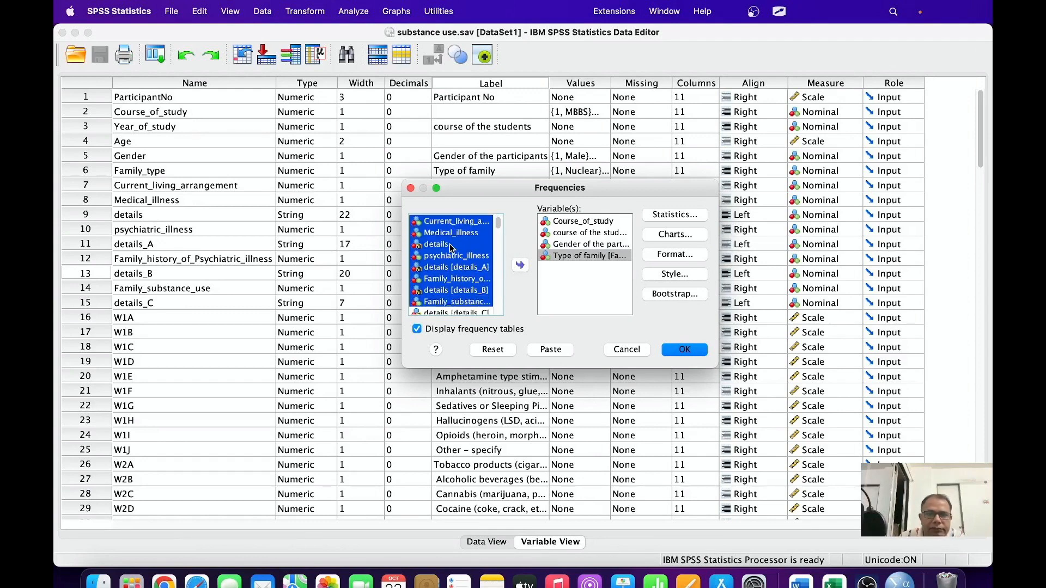
pyautogui.hotkey('shift', 'Down')
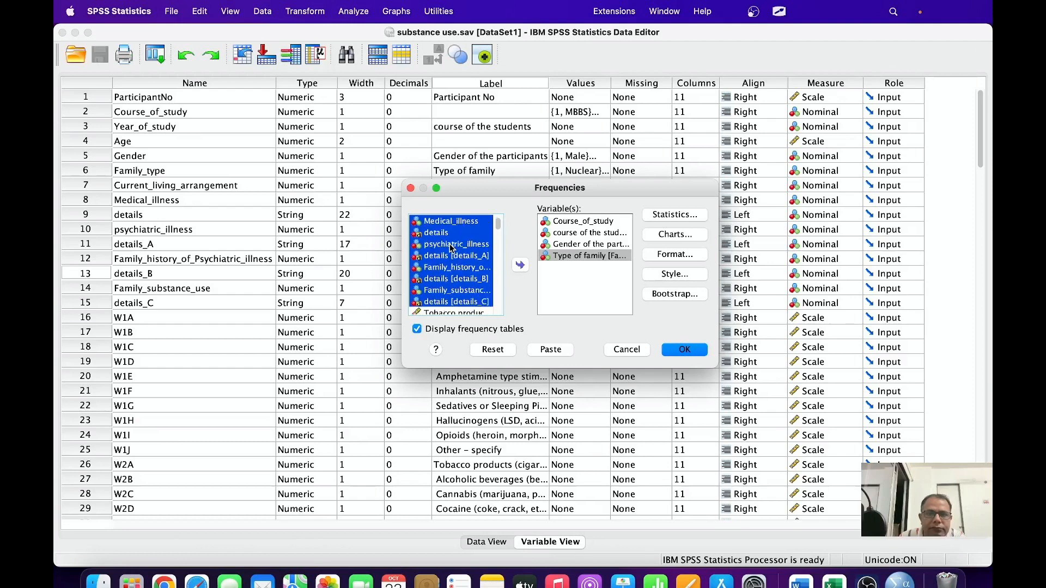
pyautogui.click(521, 265)
pyautogui.scroll(5, 442, 277)
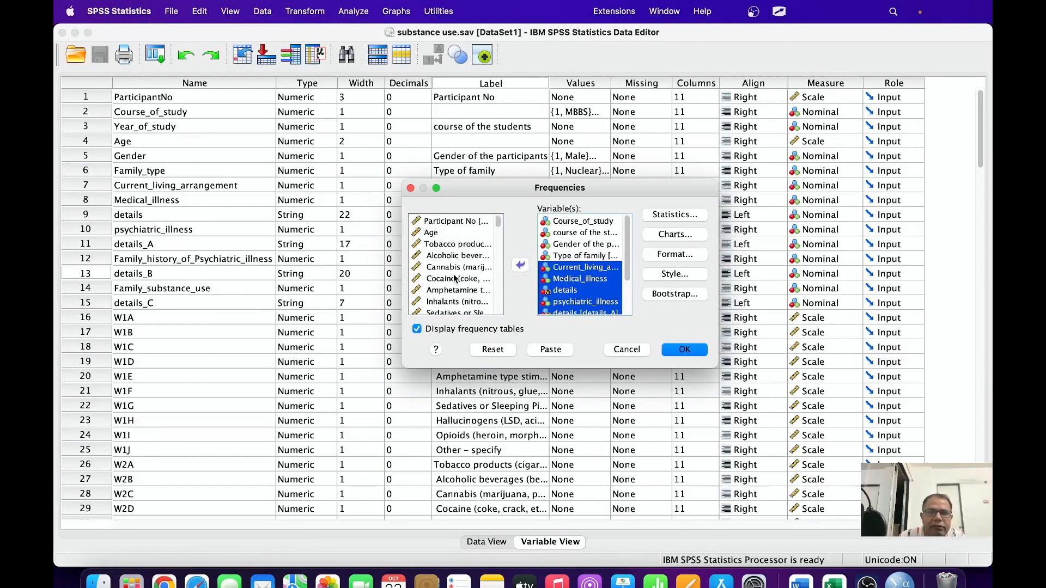
pyautogui.scroll(-1, 470, 250)
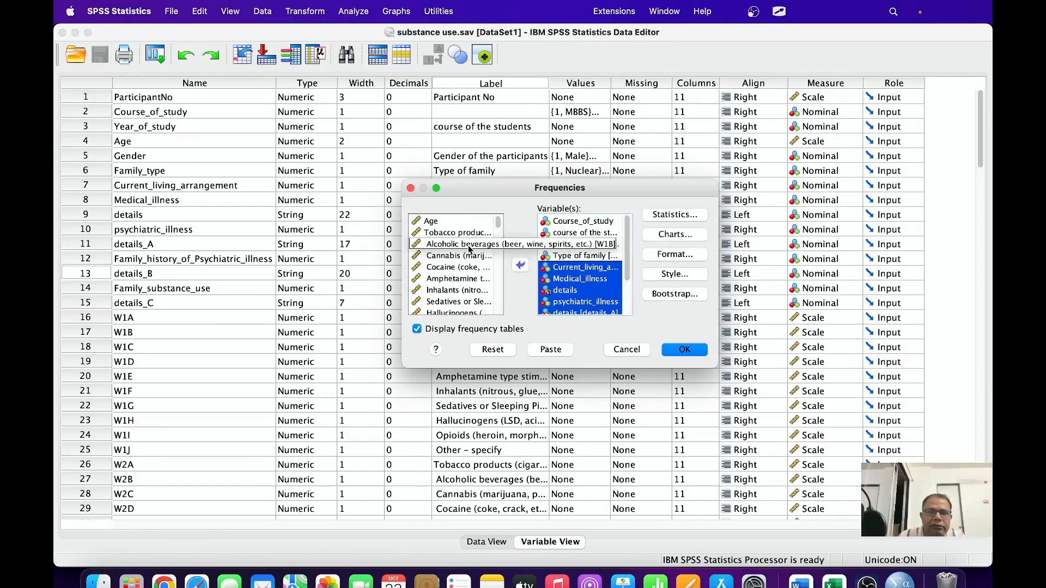
pyautogui.scroll(1, 470, 303)
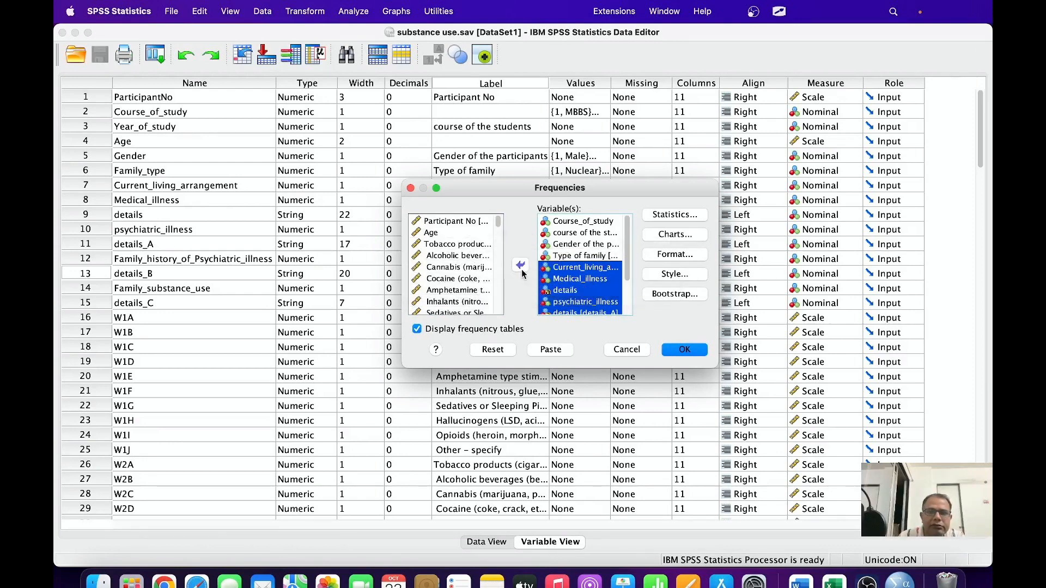
# Step: Include bar charts with percentages as chart values in the Frequencies output, without requesting any extra statistics
pyautogui.click(675, 215)
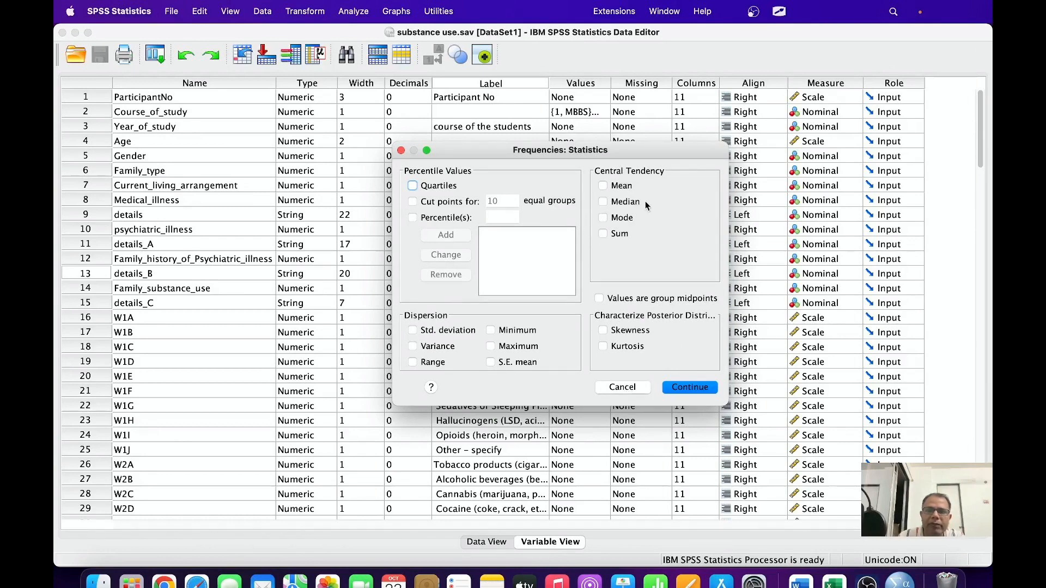
pyautogui.click(628, 389)
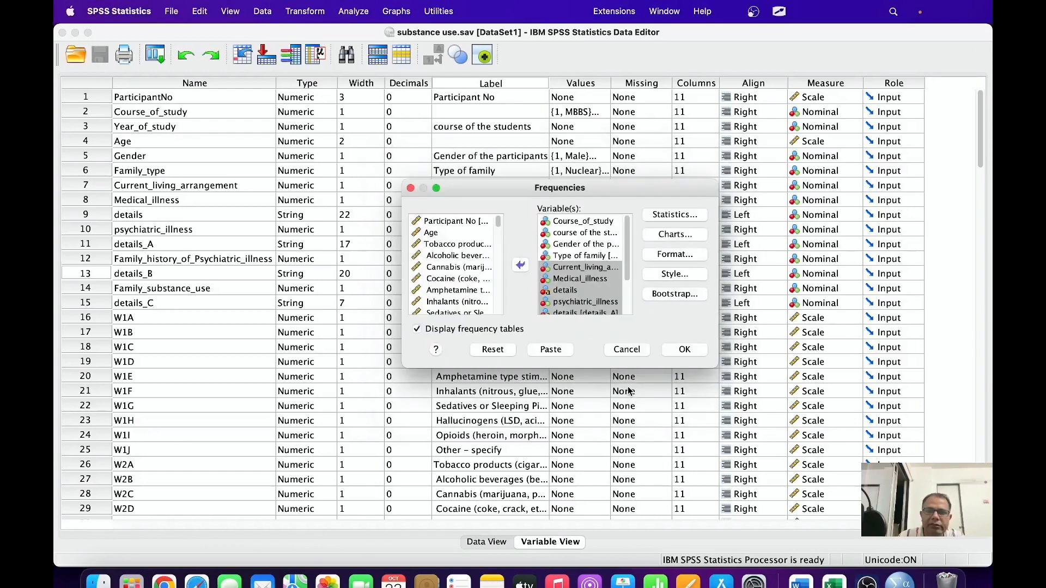
pyautogui.click(671, 235)
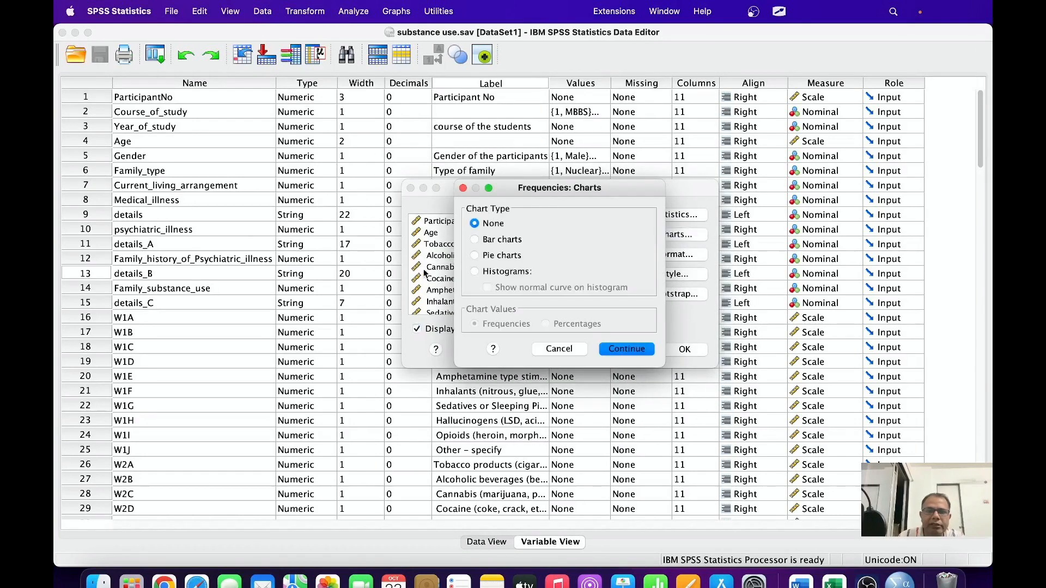
pyautogui.click(475, 240)
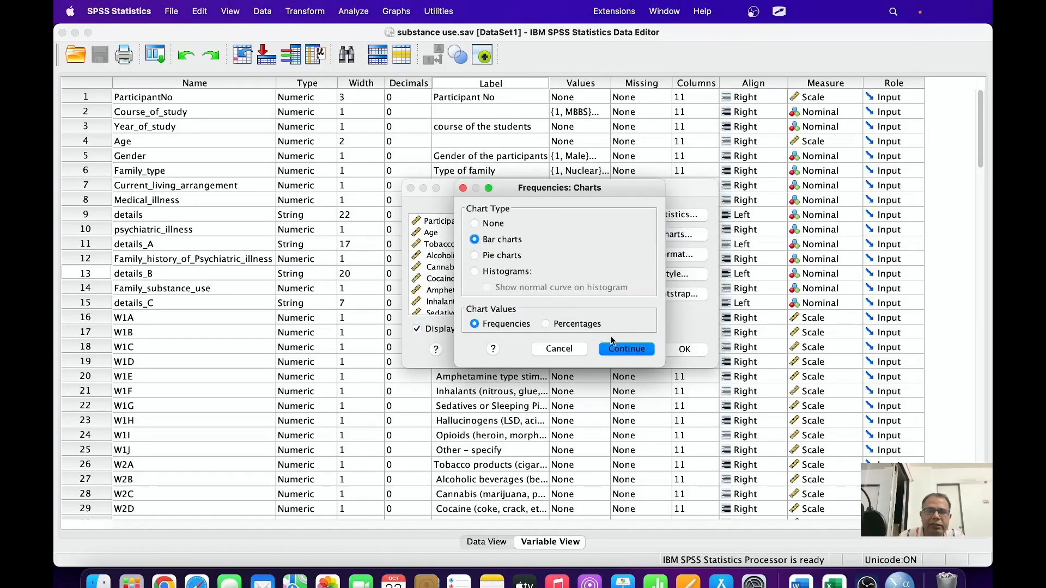
pyautogui.click(632, 349)
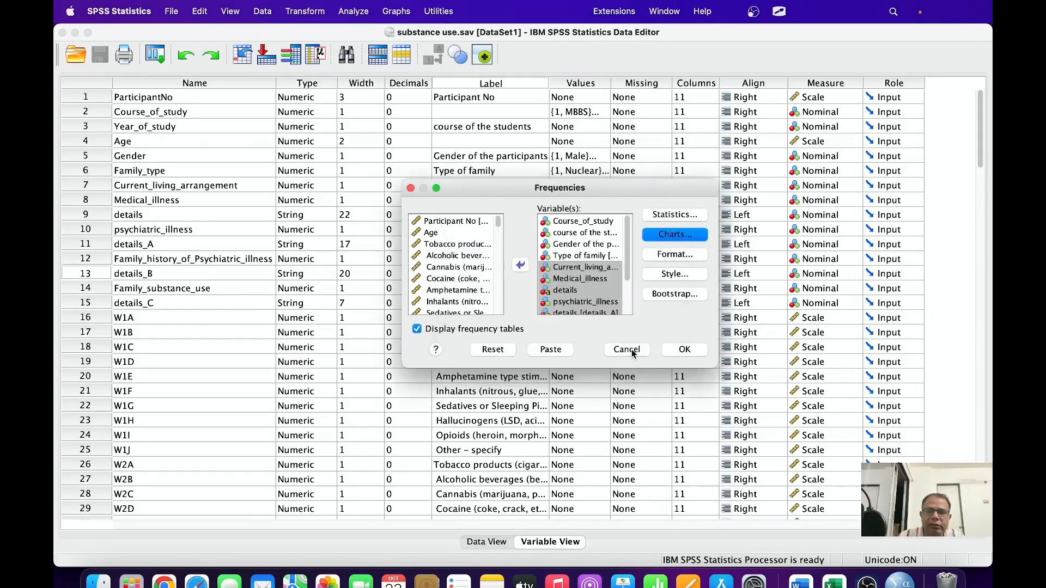
pyautogui.click(674, 235)
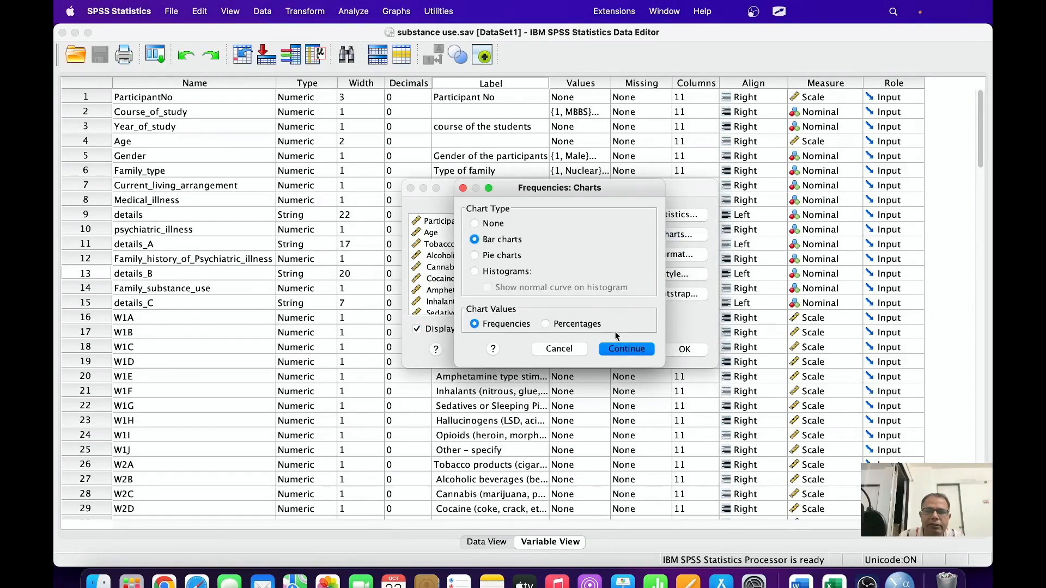
pyautogui.click(546, 325)
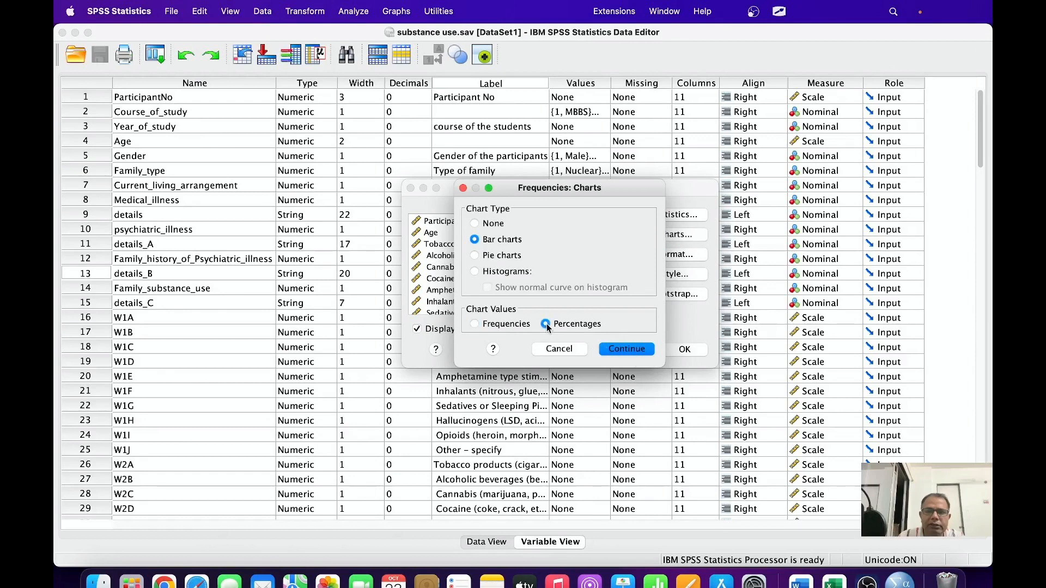
pyautogui.click(628, 349)
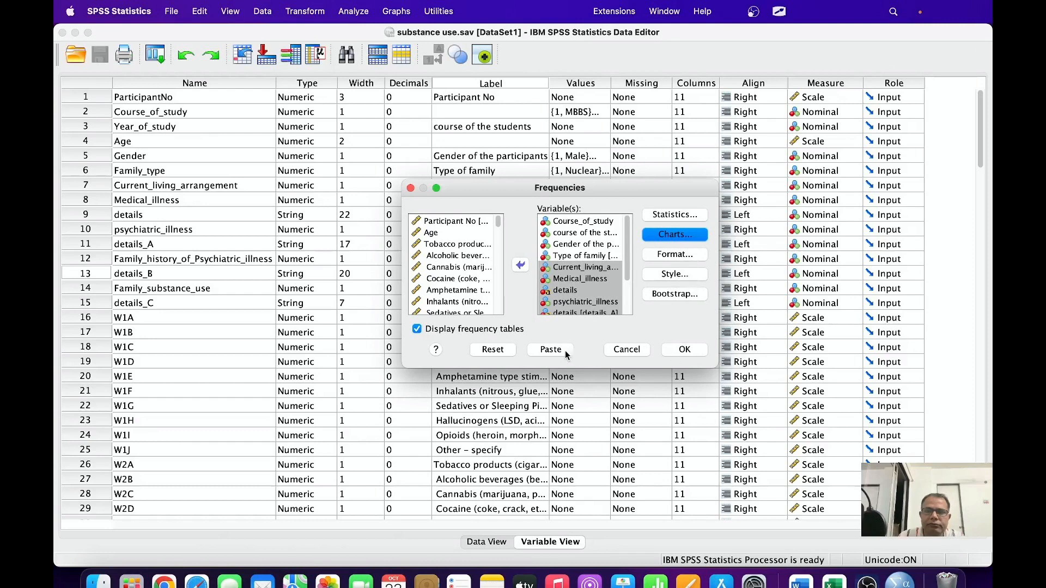
# Step: Check the format and table style options without changing them, and run the Frequencies analysis
pyautogui.click(664, 256)
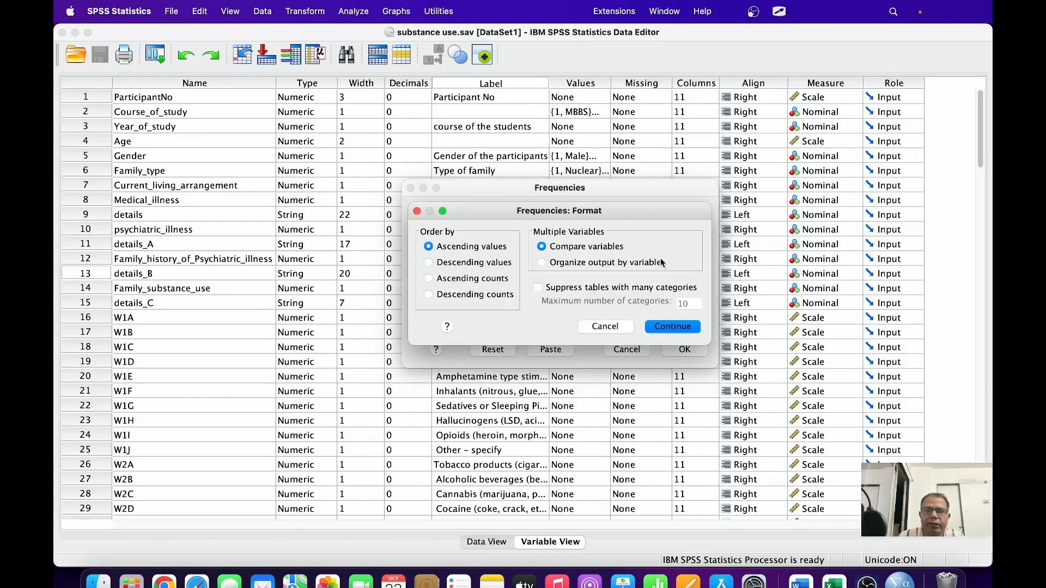
pyautogui.click(615, 329)
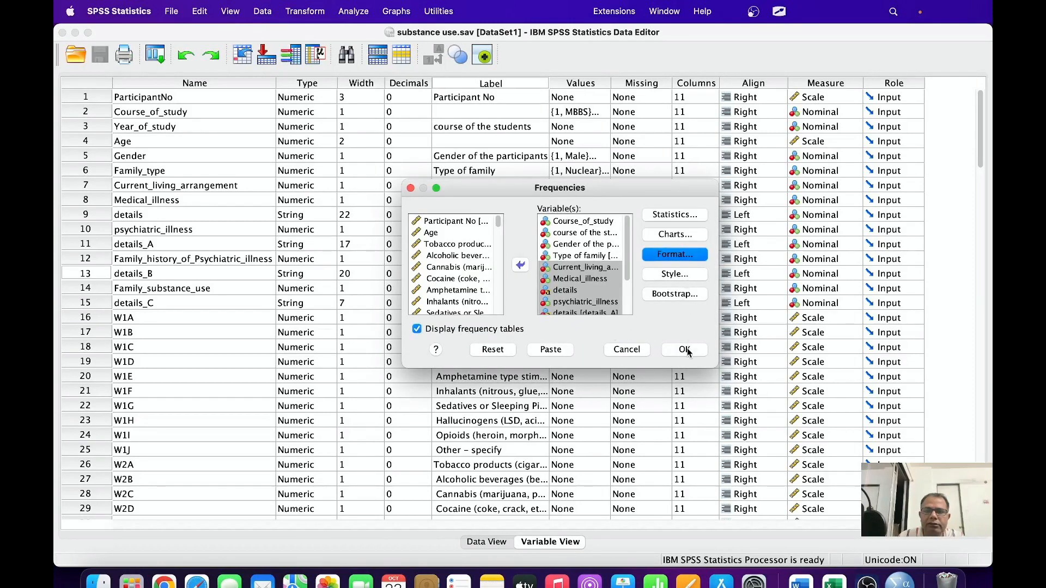
pyautogui.click(676, 274)
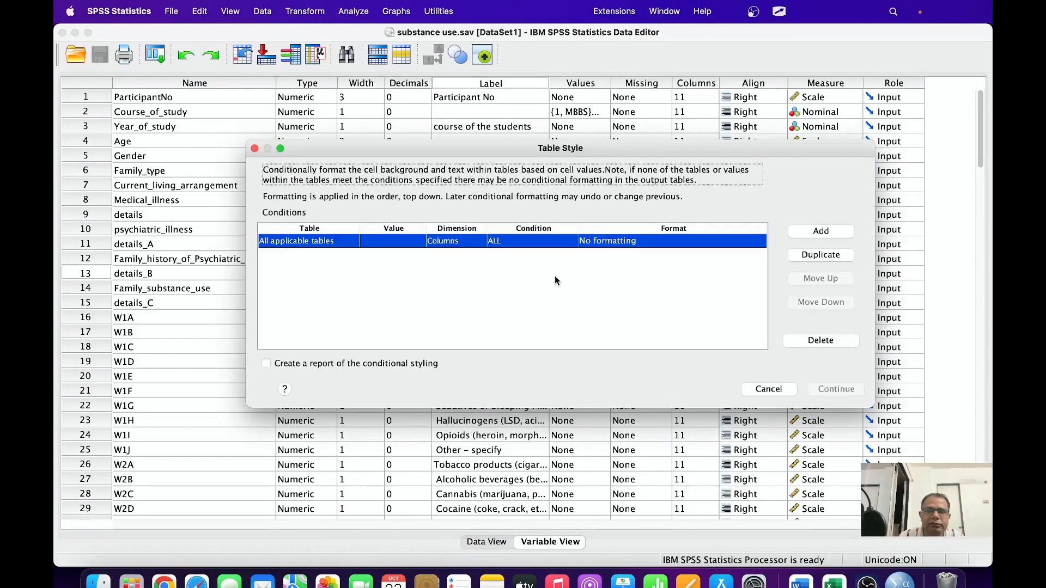
pyautogui.click(255, 149)
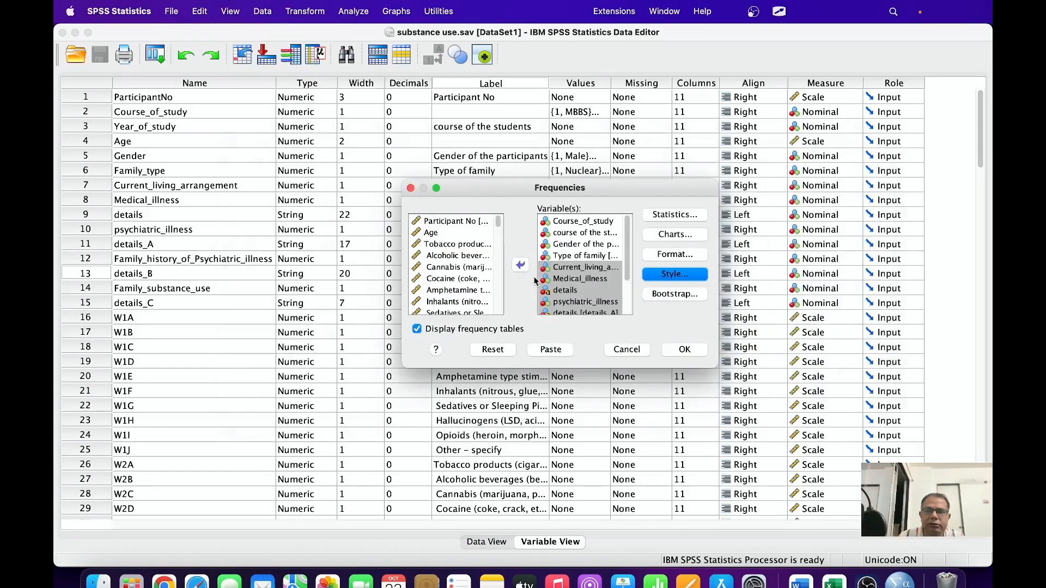
pyautogui.click(684, 350)
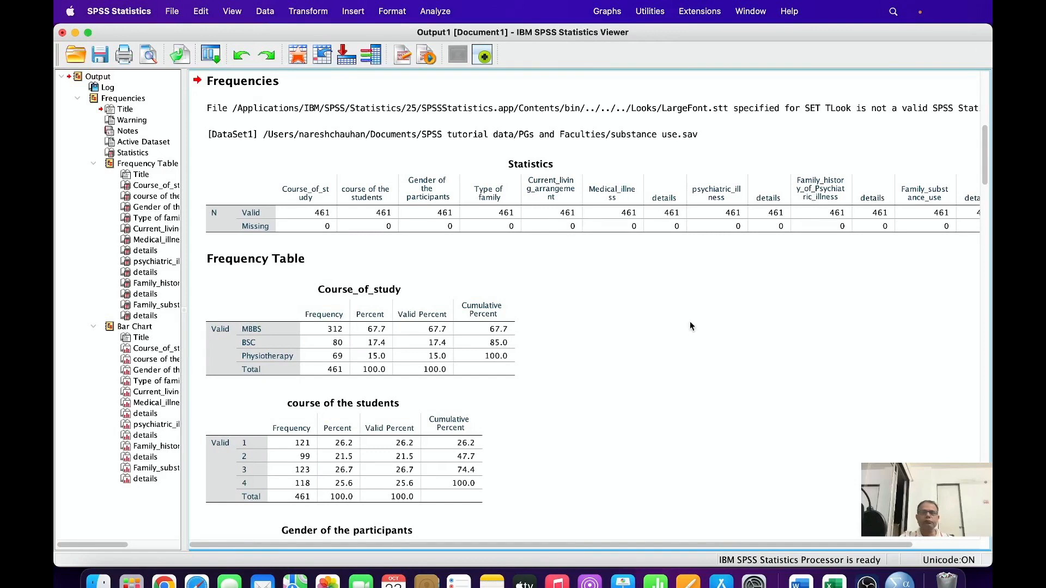
pyautogui.click(602, 221)
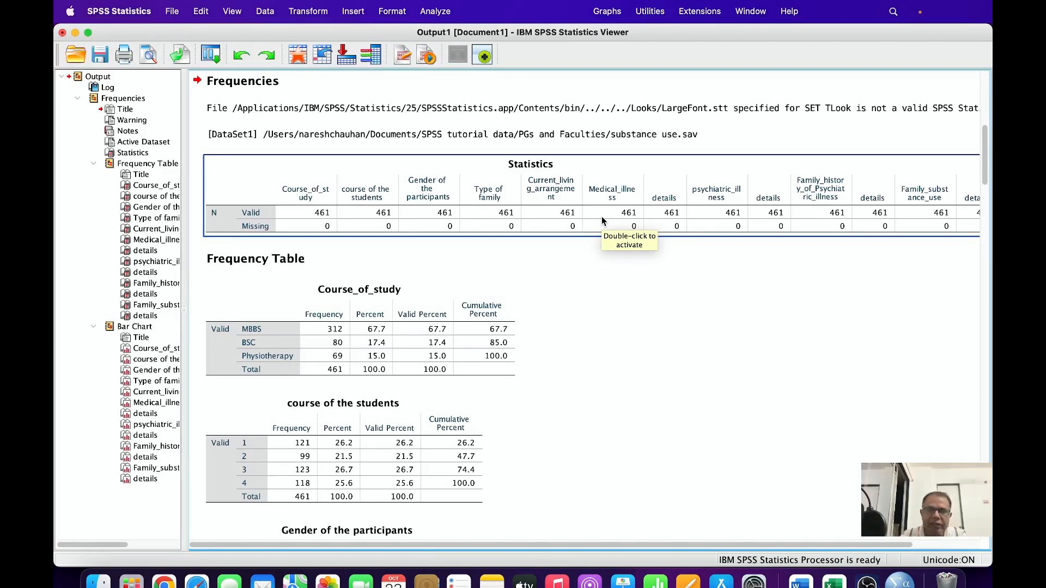
pyautogui.click(606, 282)
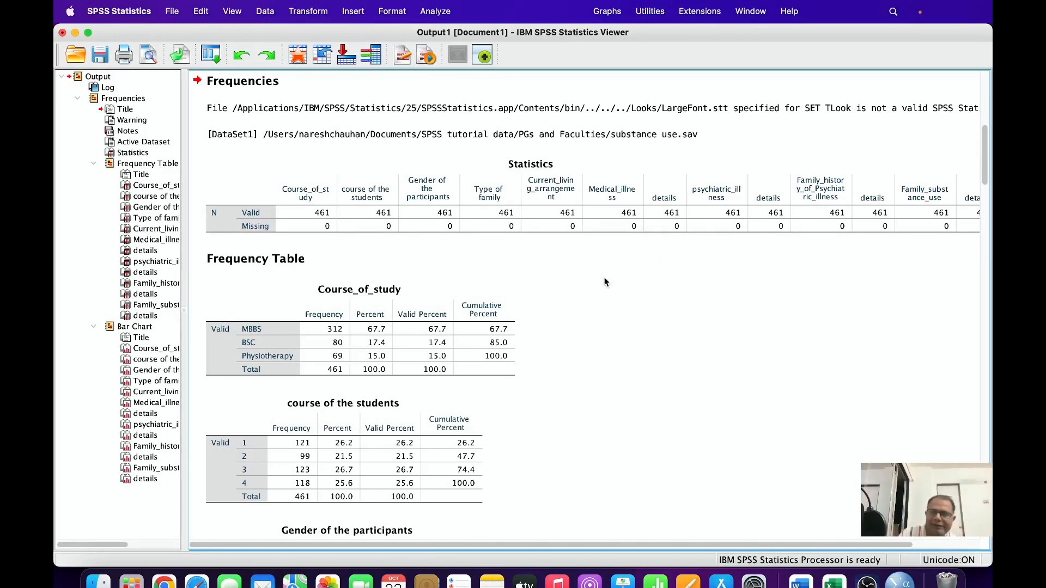
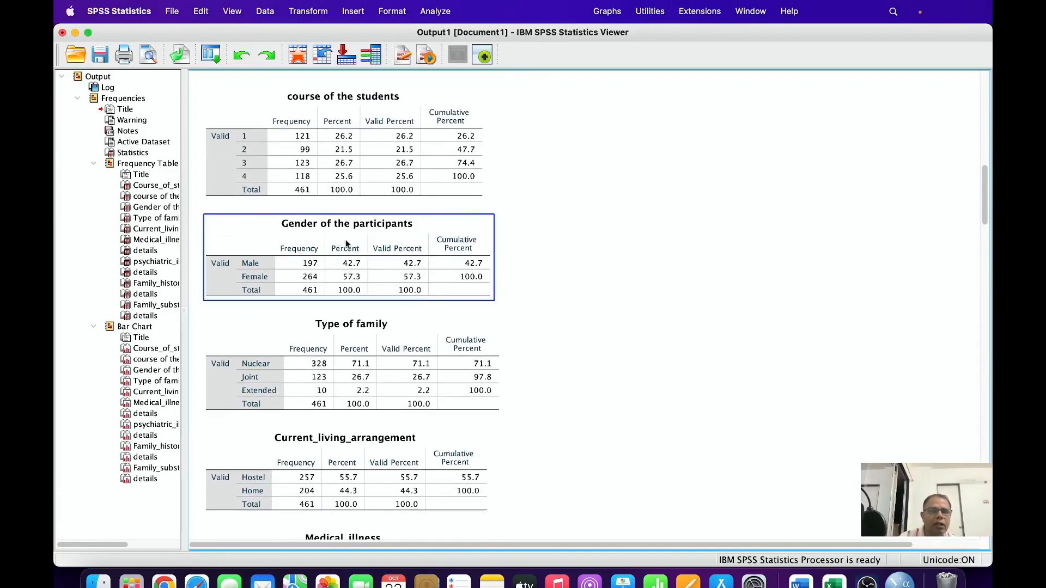
# Step: Review the frequency tables from gender through family substance use details, and look over the first bar charts
pyautogui.scroll(-10, 447, 308)
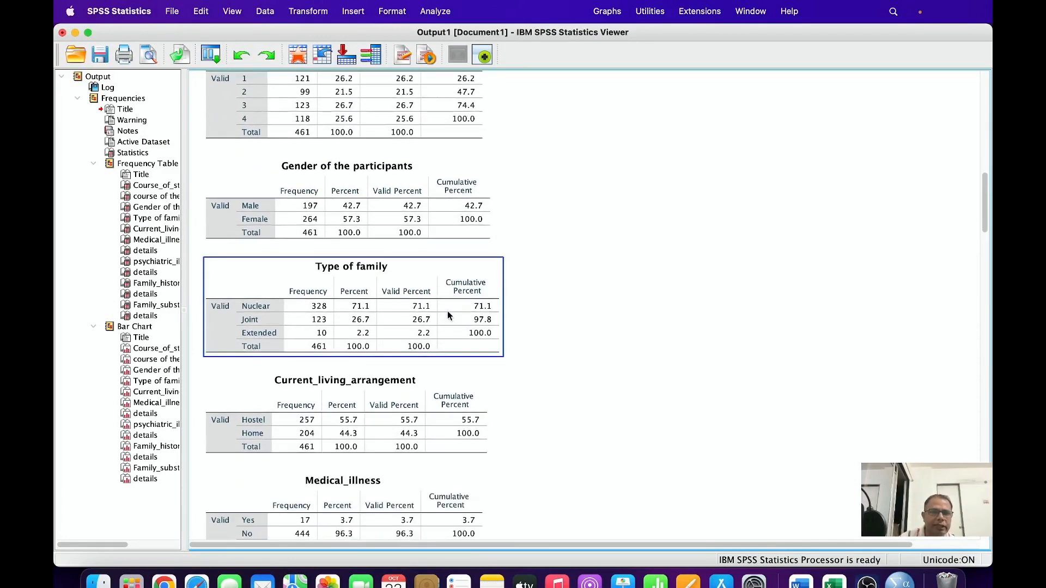
pyautogui.scroll(-2, 360, 338)
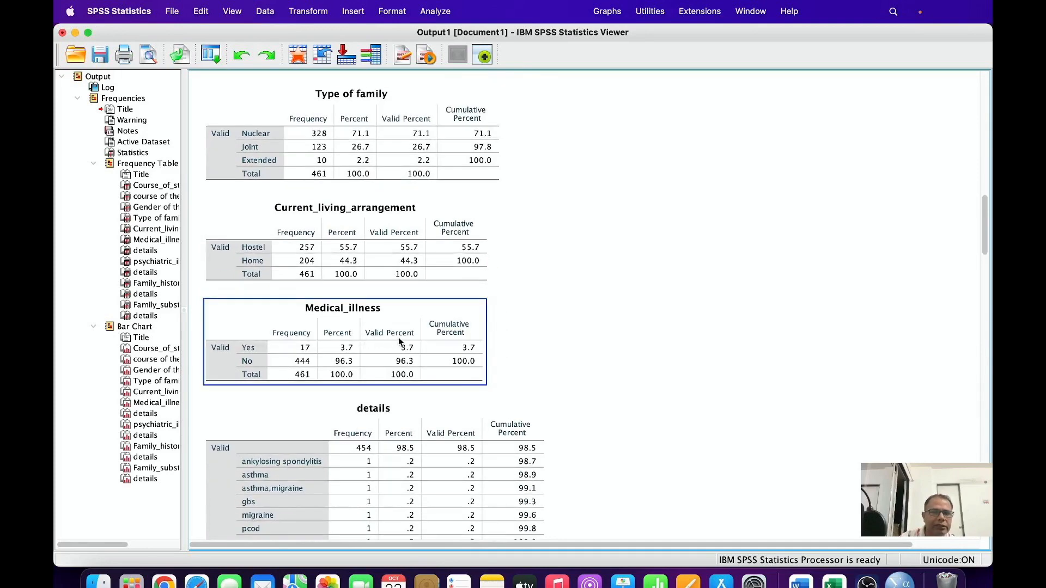
pyautogui.scroll(-3, 400, 339)
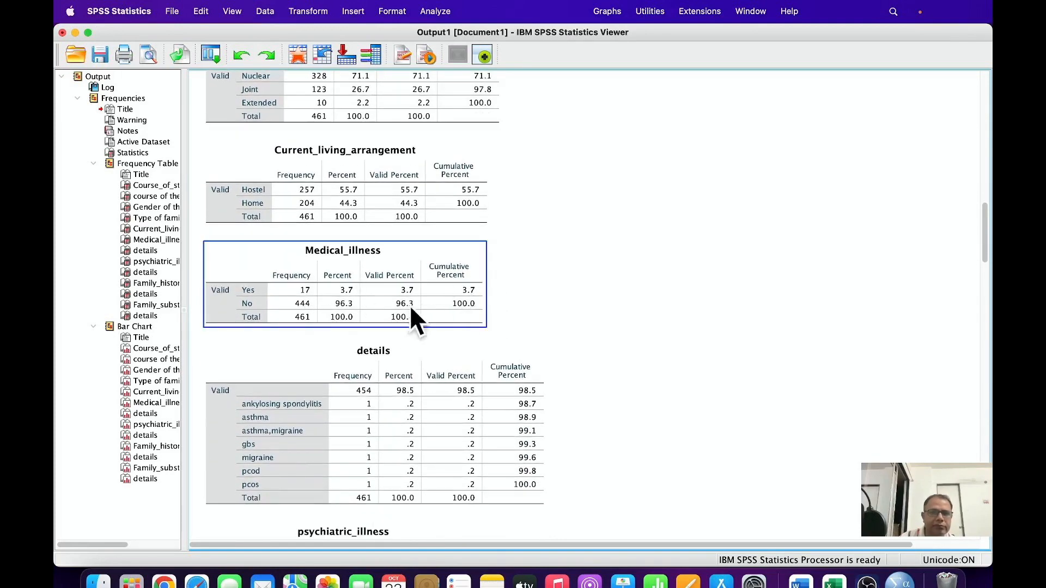
pyautogui.scroll(-5, 436, 322)
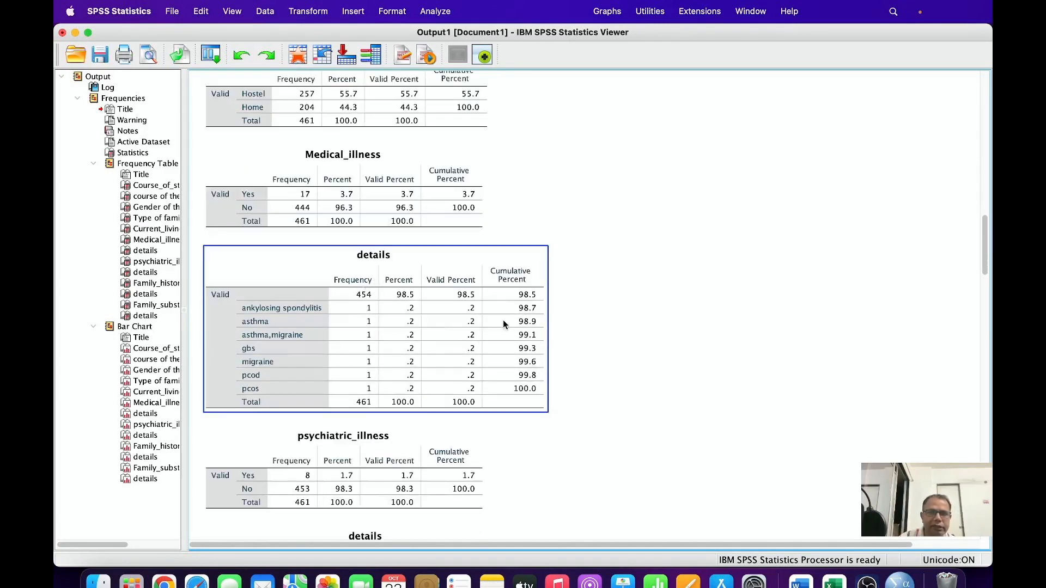
pyautogui.scroll(-9, 502, 320)
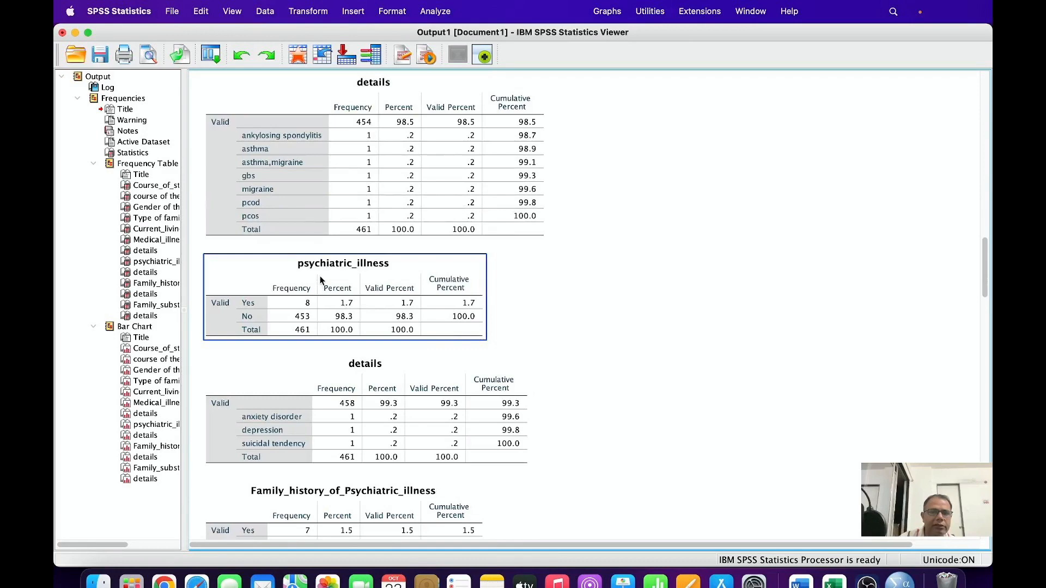
pyautogui.scroll(-12, 461, 327)
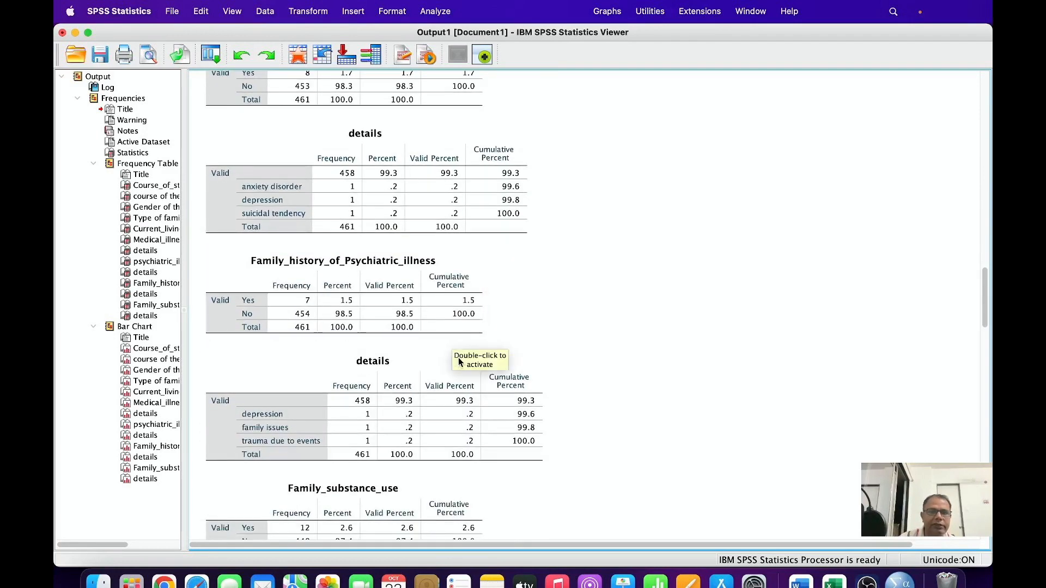
pyautogui.scroll(-11, 545, 398)
pyautogui.scroll(-2, 567, 406)
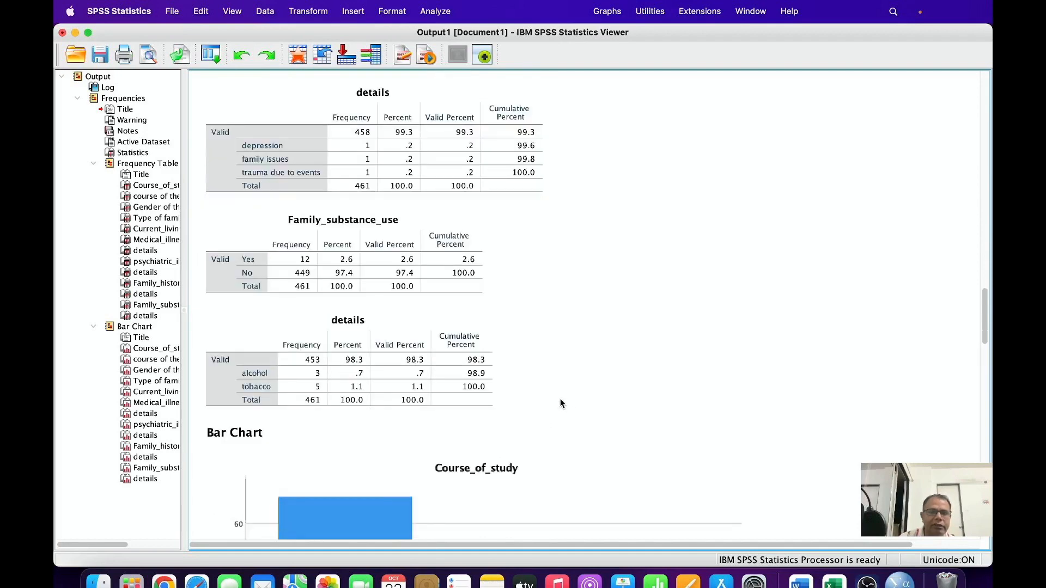
pyautogui.scroll(-2, 564, 403)
pyautogui.scroll(-20, 561, 400)
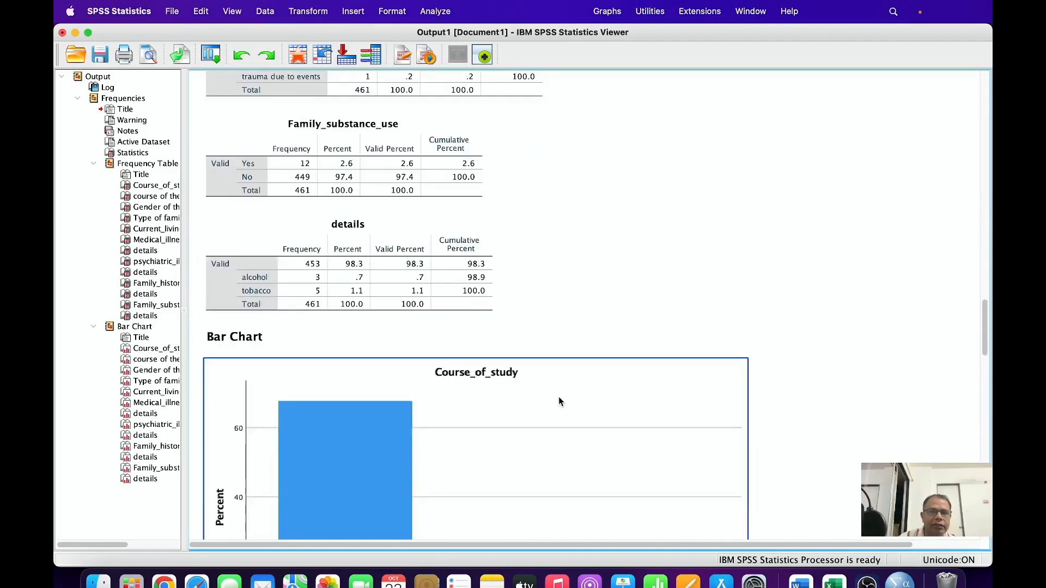
pyautogui.scroll(-3, 581, 364)
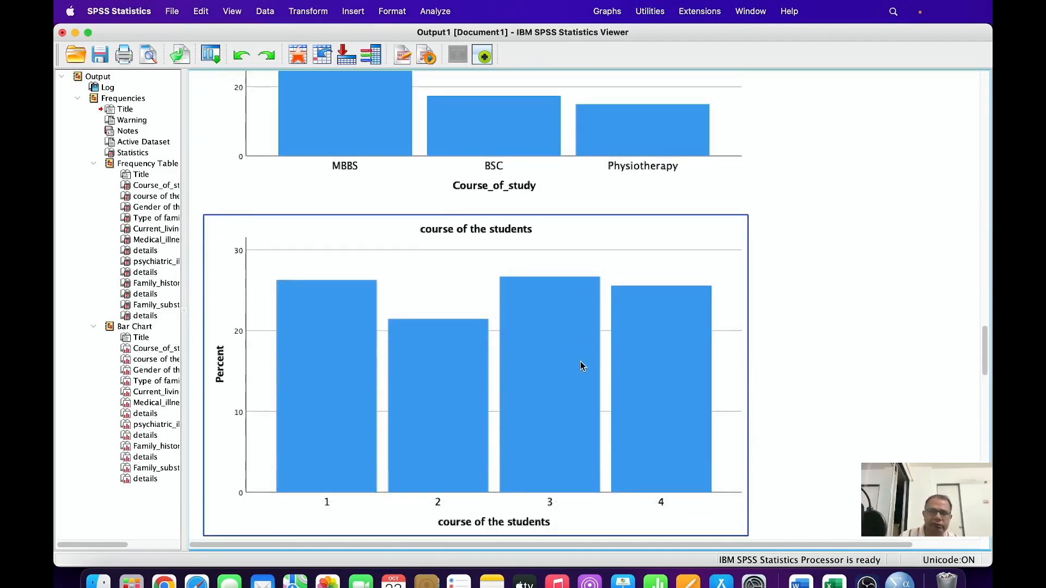
# Step: Show percentage data labels on the bars of the Course_of_study chart and return to the output
pyautogui.scroll(18, 579, 365)
pyautogui.scroll(2, 575, 369)
pyautogui.scroll(-4, 516, 369)
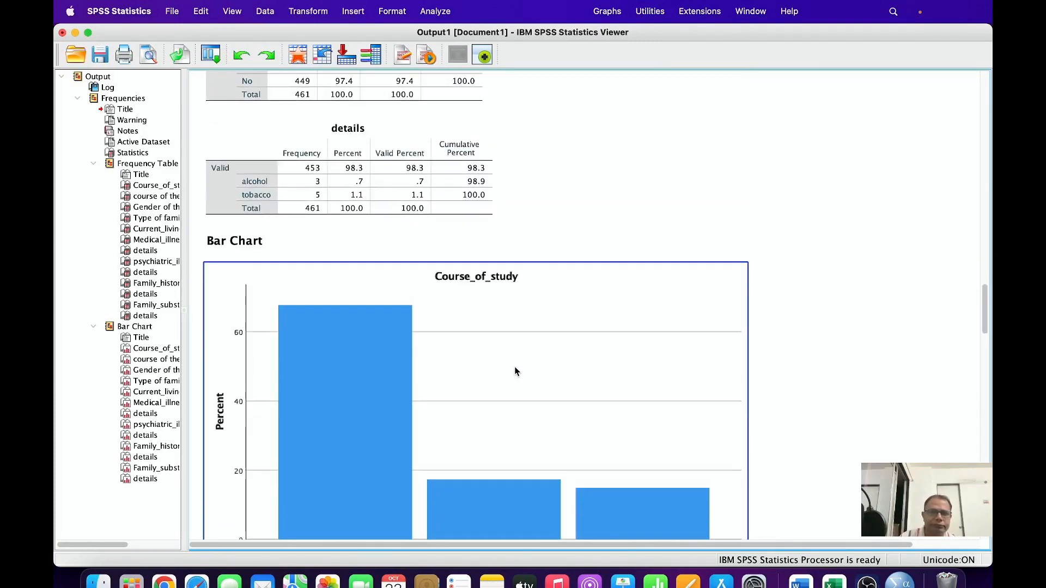
pyautogui.click(359, 276)
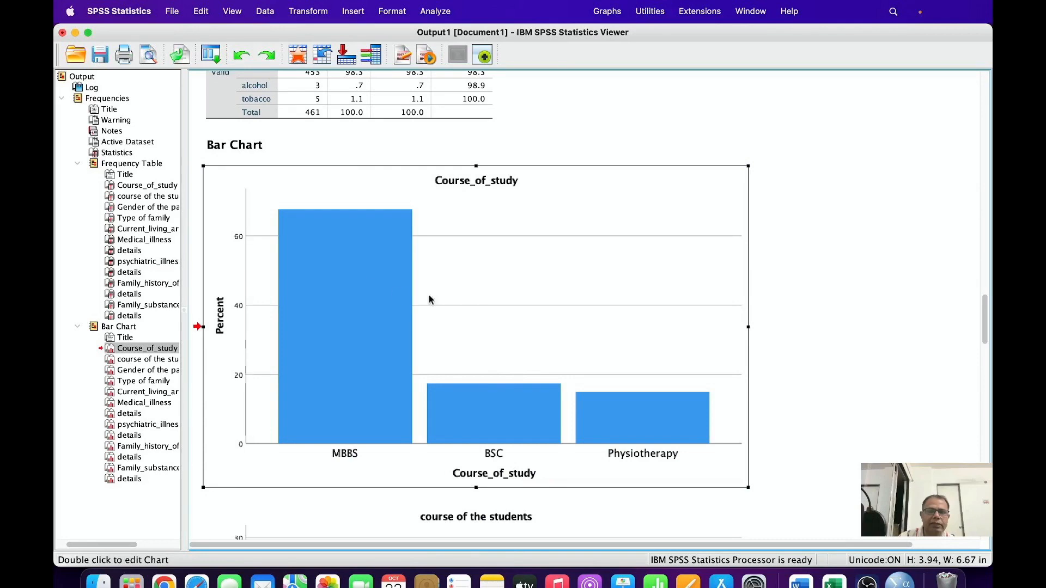
pyautogui.doubleClick(396, 303)
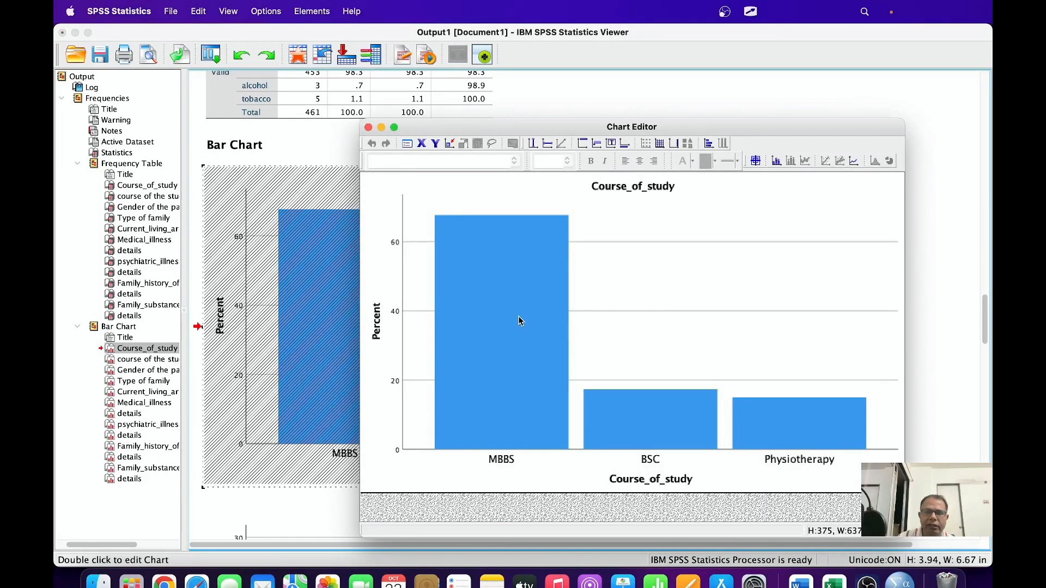
pyautogui.rightClick(519, 316)
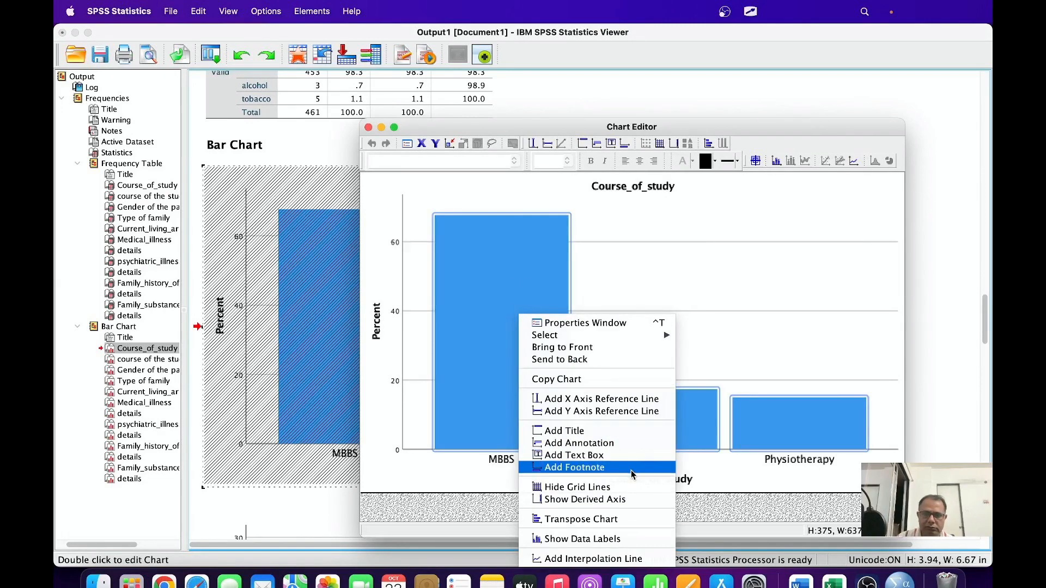
pyautogui.click(623, 538)
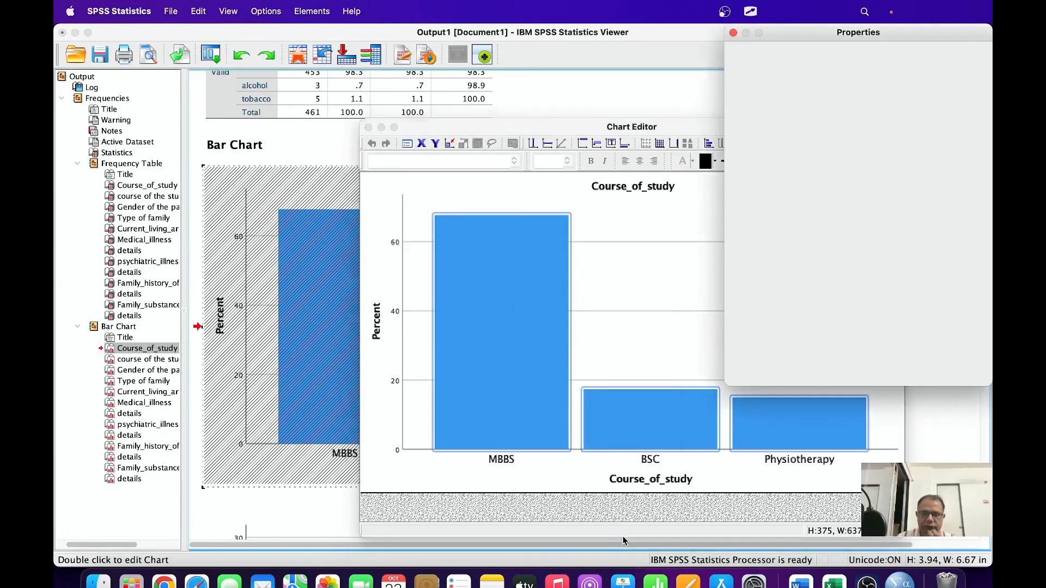
pyautogui.click(734, 33)
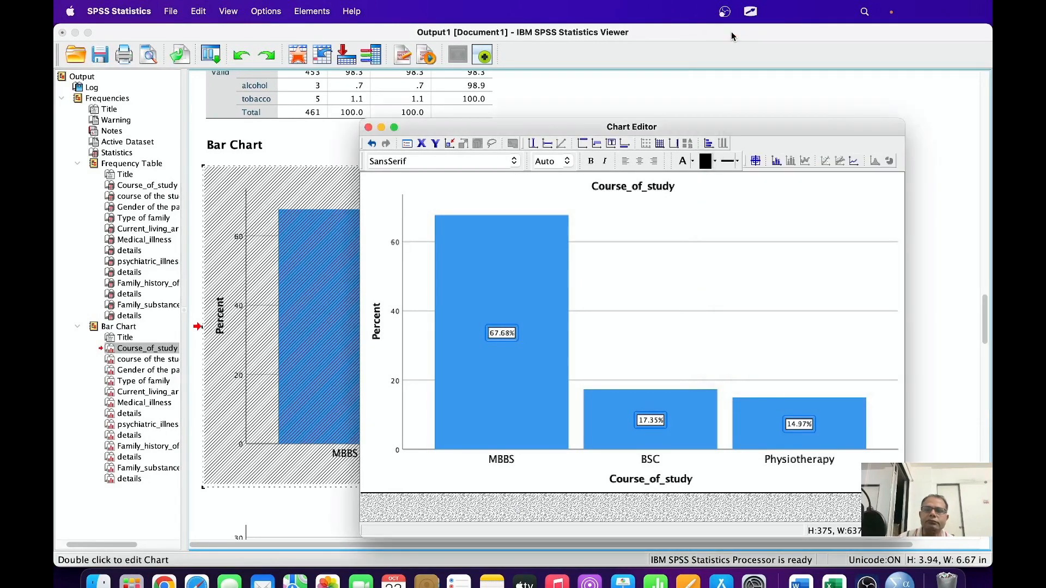
pyautogui.click(369, 126)
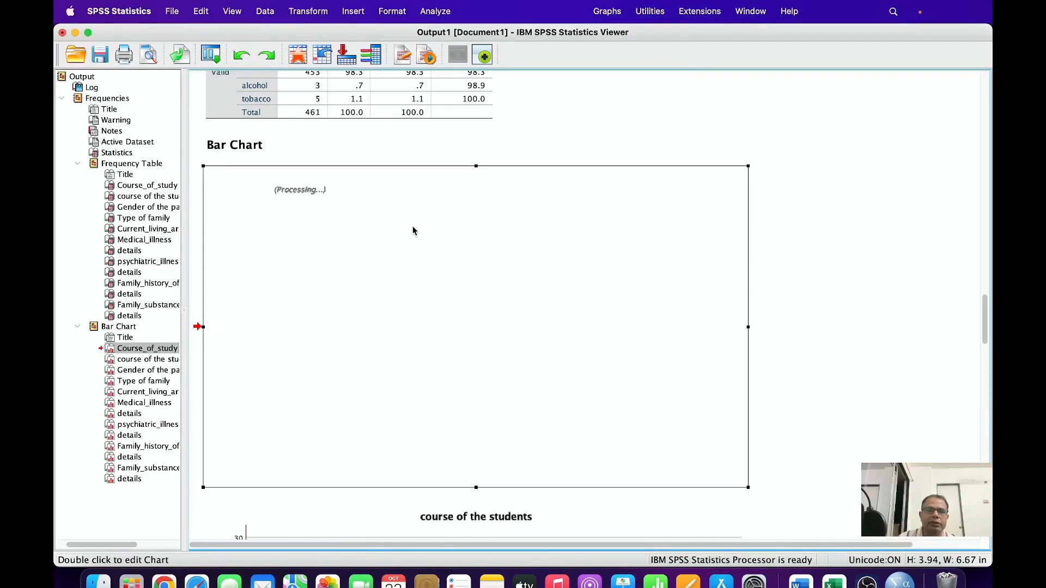
# Step: Show percentage data labels on the bars of the "course of the students" chart and return to the output
pyautogui.scroll(-10, 725, 322)
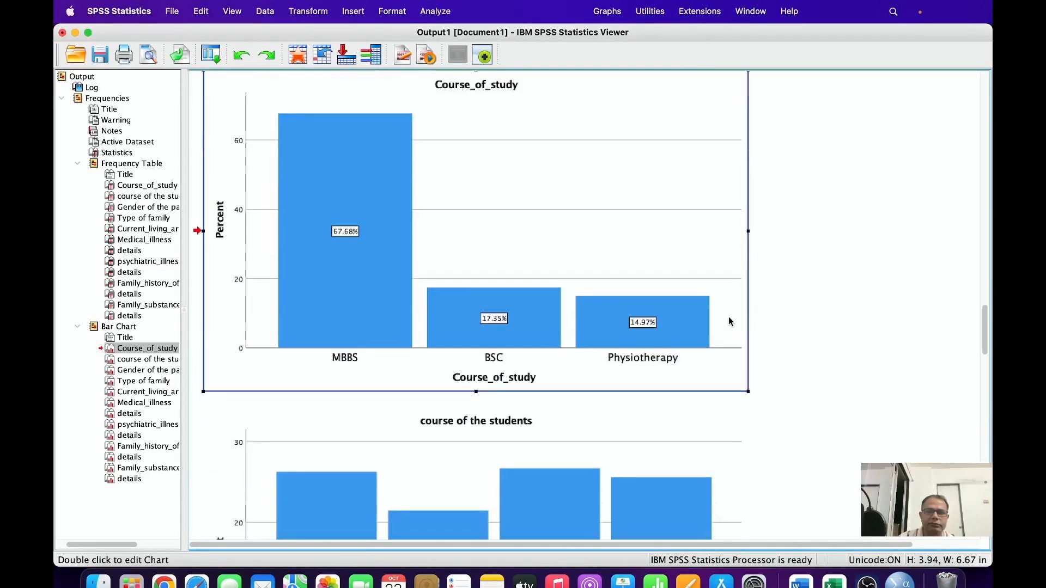
pyautogui.click(349, 311)
pyautogui.doubleClick(374, 306)
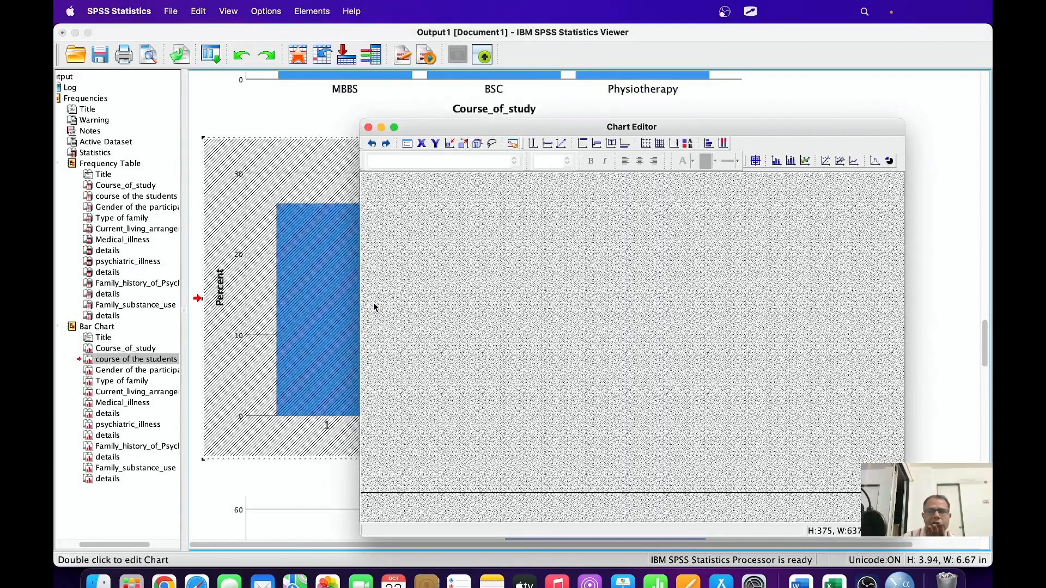
pyautogui.rightClick(496, 342)
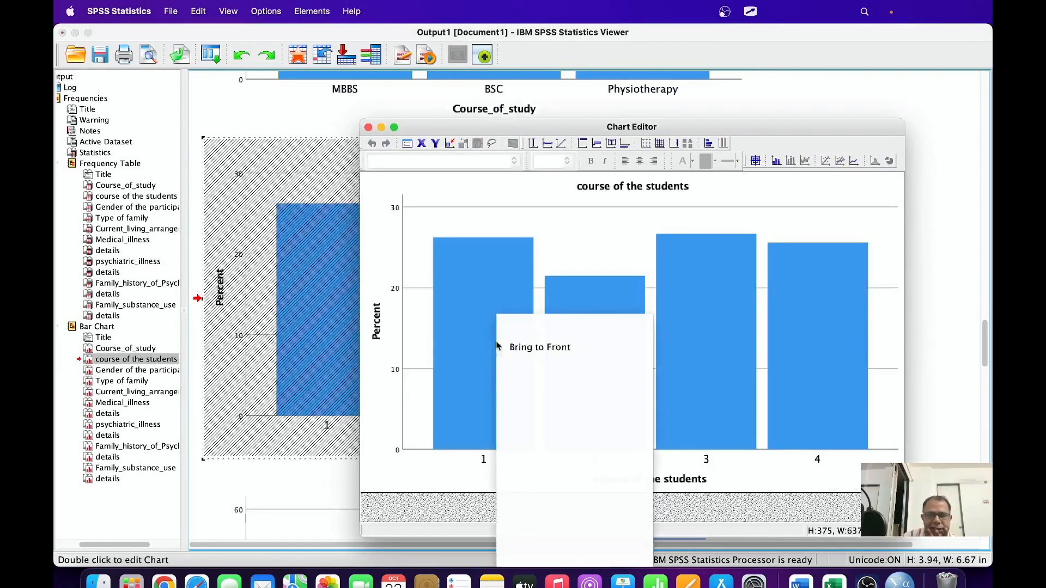
pyautogui.click(497, 342)
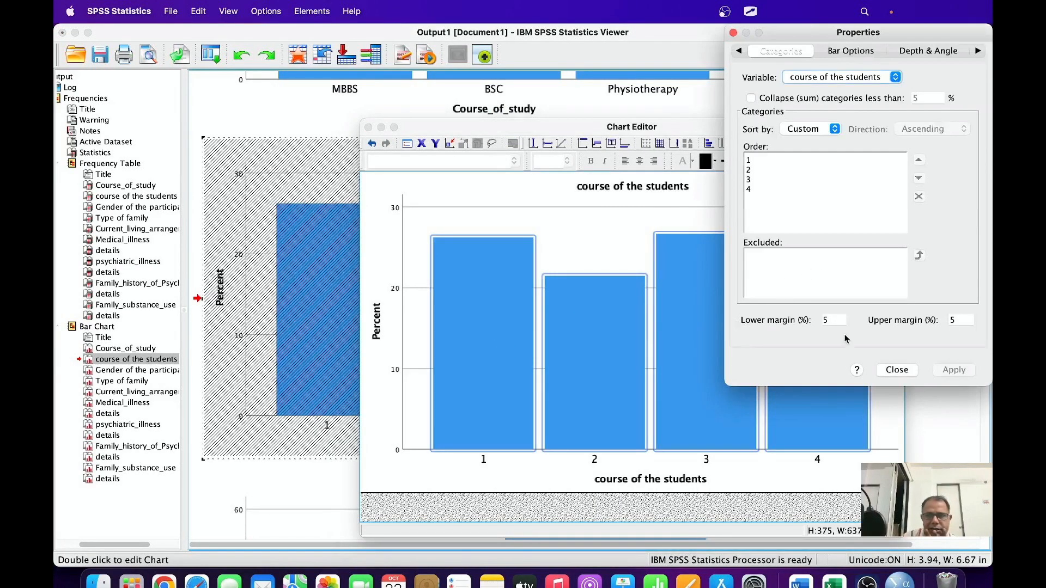
pyautogui.click(897, 370)
pyautogui.rightClick(494, 323)
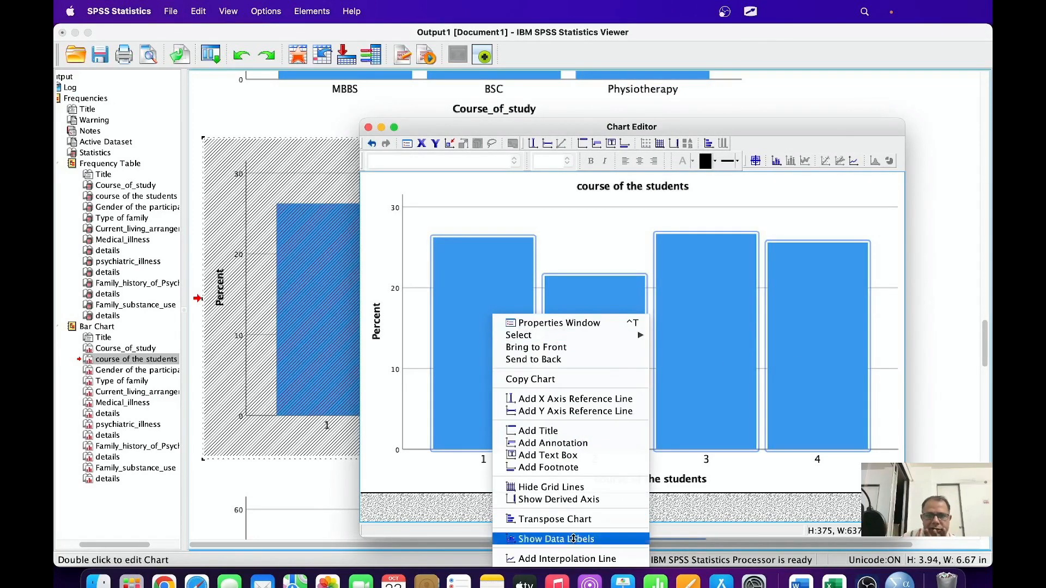
pyautogui.click(573, 539)
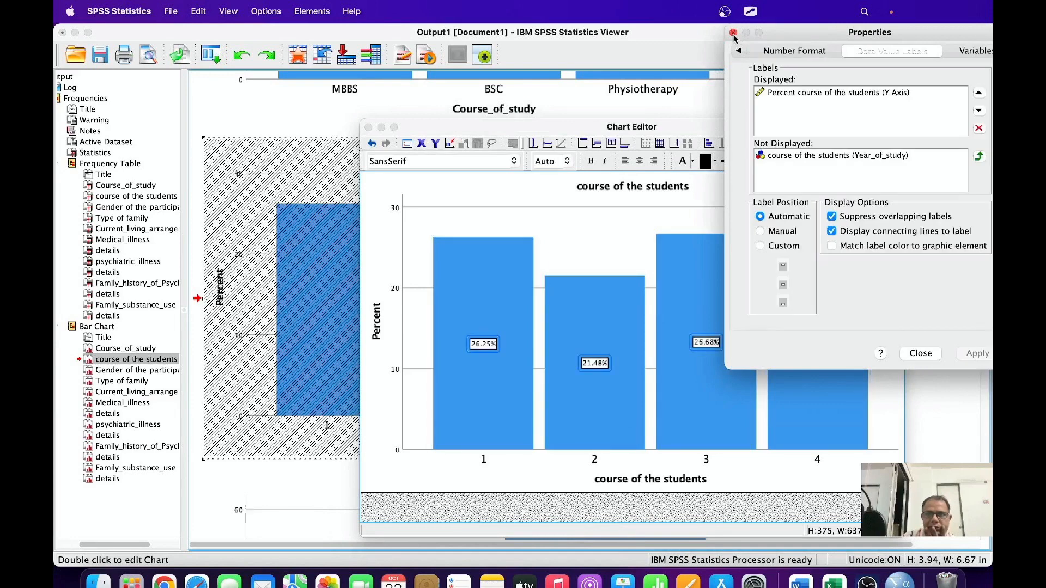
pyautogui.click(734, 33)
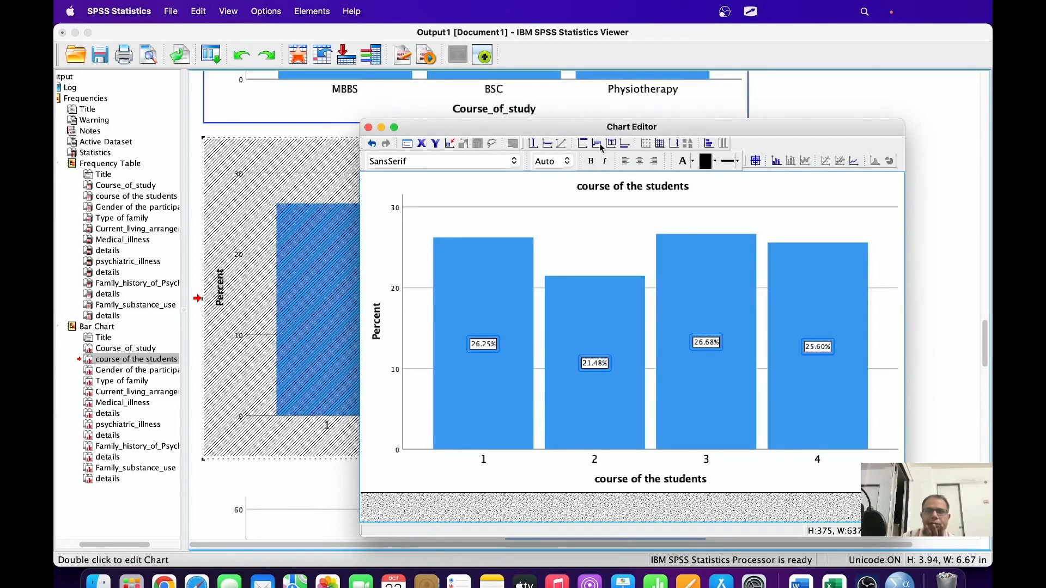
pyautogui.click(368, 127)
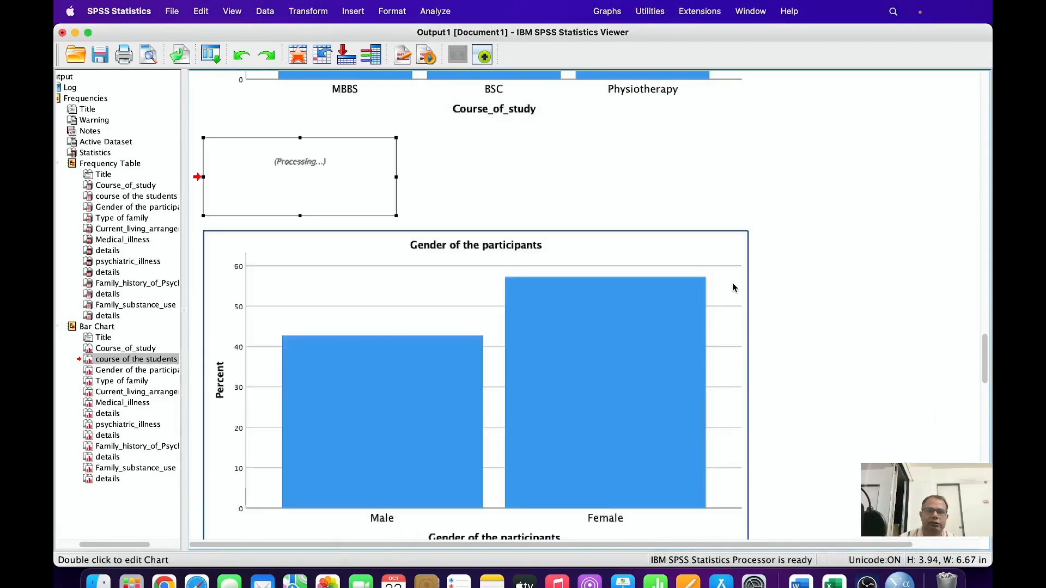
# Step: Show percentage data labels on the bars of the "Gender of the participants" chart and return to the output
pyautogui.rightClick(576, 362)
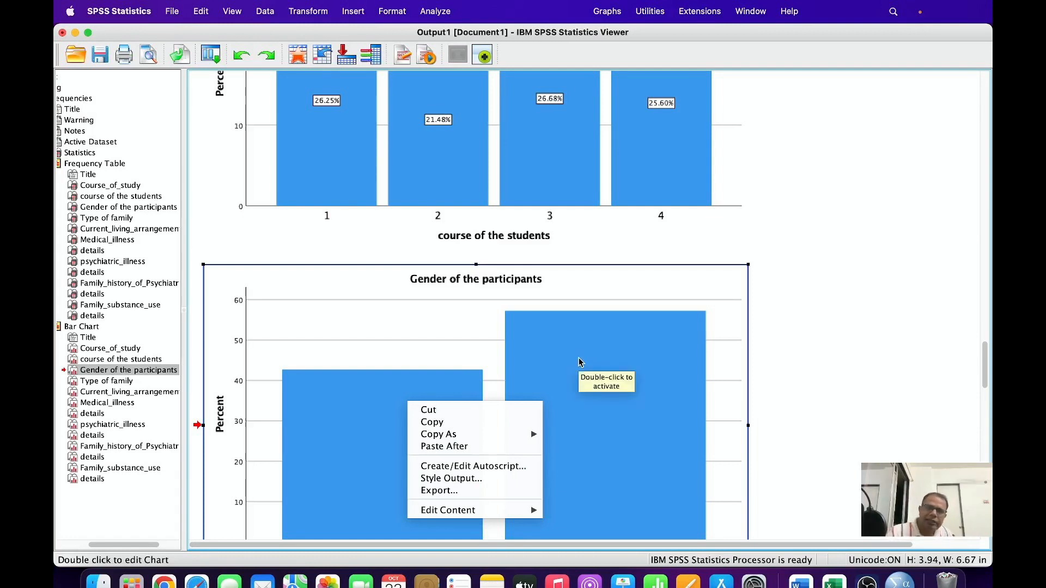
pyautogui.scroll(-5, 569, 344)
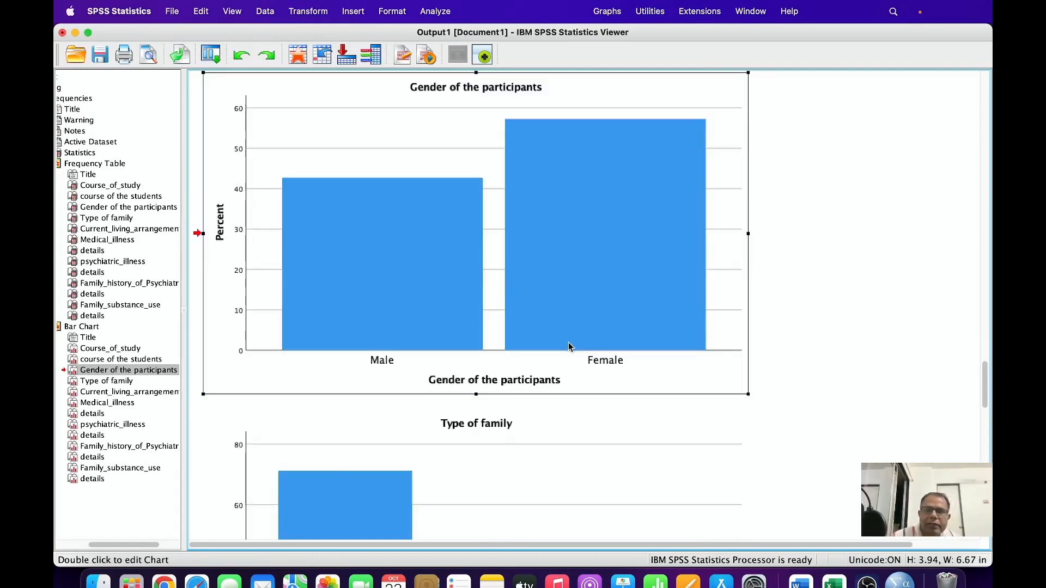
pyautogui.doubleClick(569, 346)
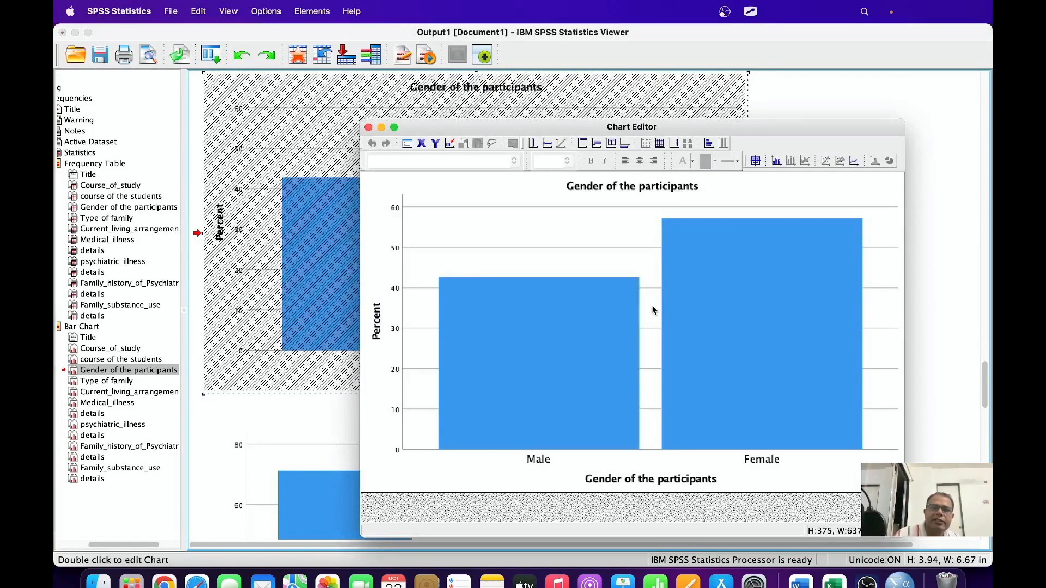
pyautogui.rightClick(531, 326)
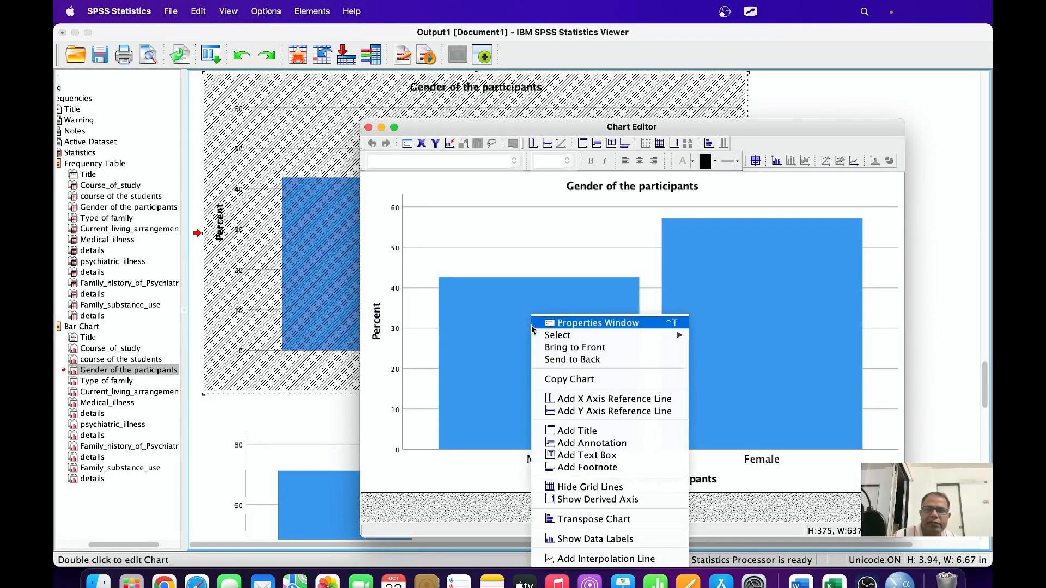
pyautogui.click(615, 540)
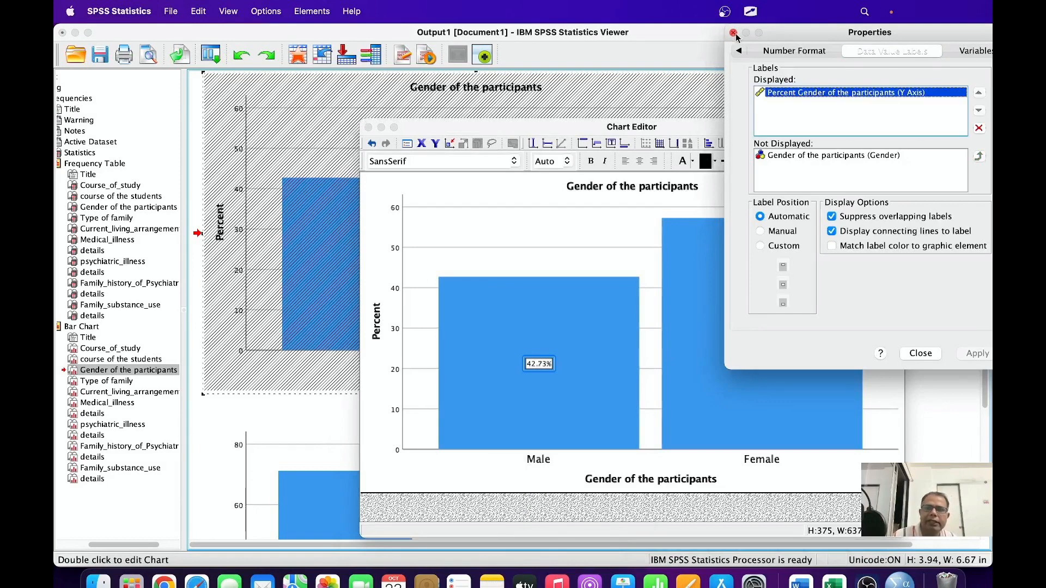
pyautogui.click(735, 35)
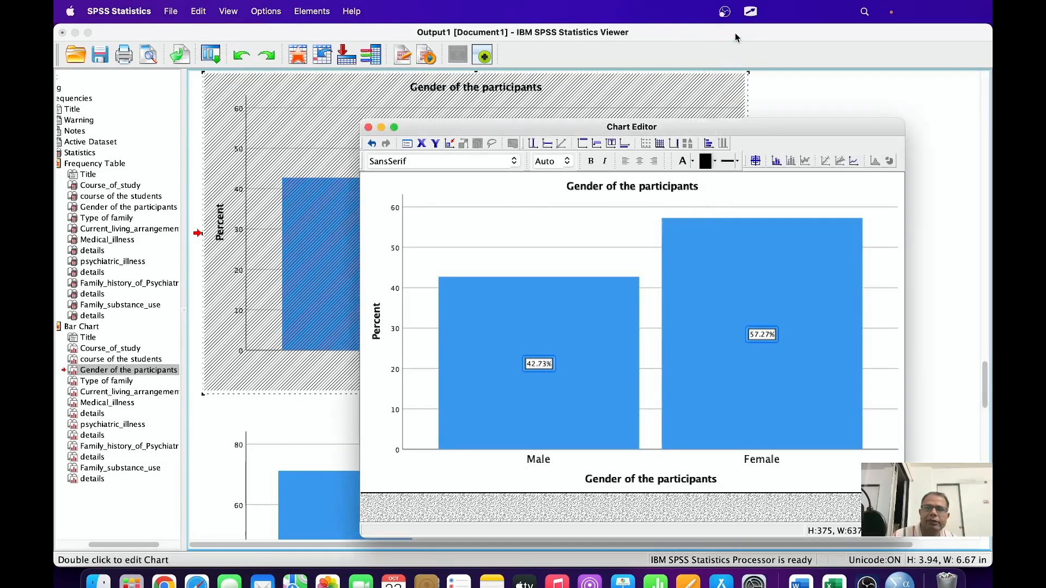
pyautogui.click(369, 127)
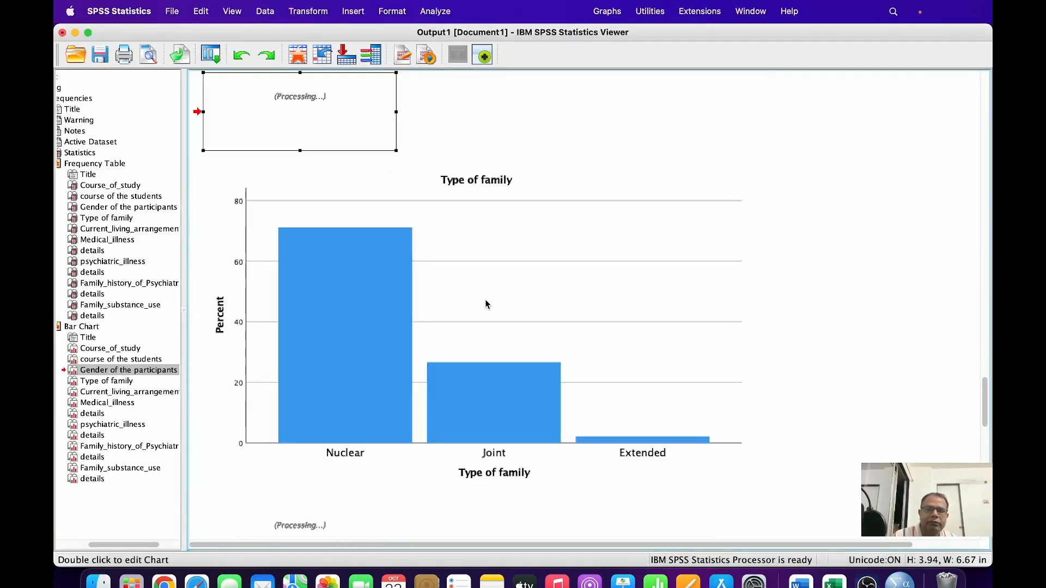
# Step: Show percentage data labels on the remaining bar charts through the alcohol and tobacco details chart, and look back over the charts
pyautogui.scroll(-10, 595, 326)
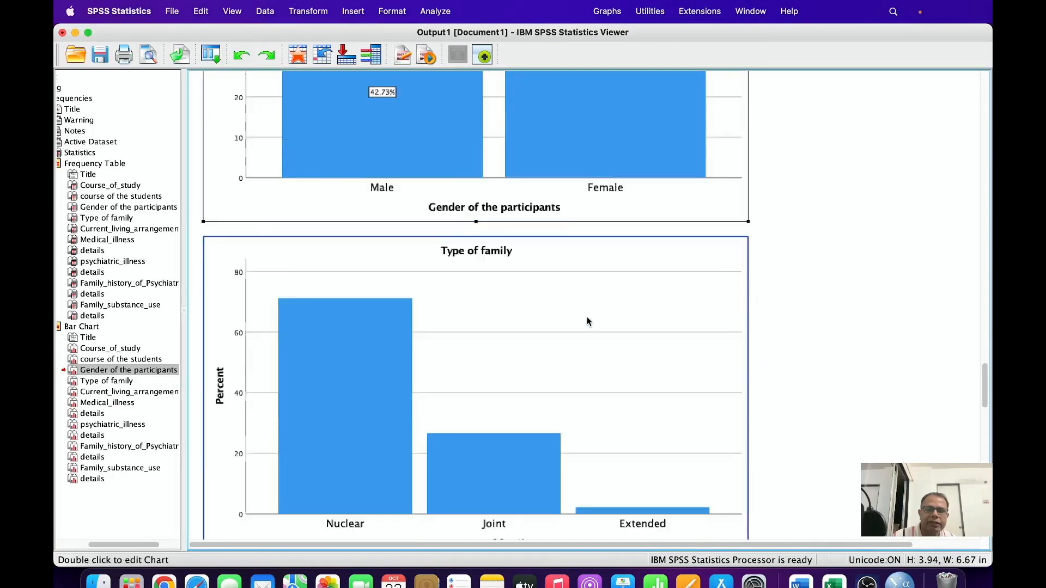
pyautogui.rightClick(360, 162)
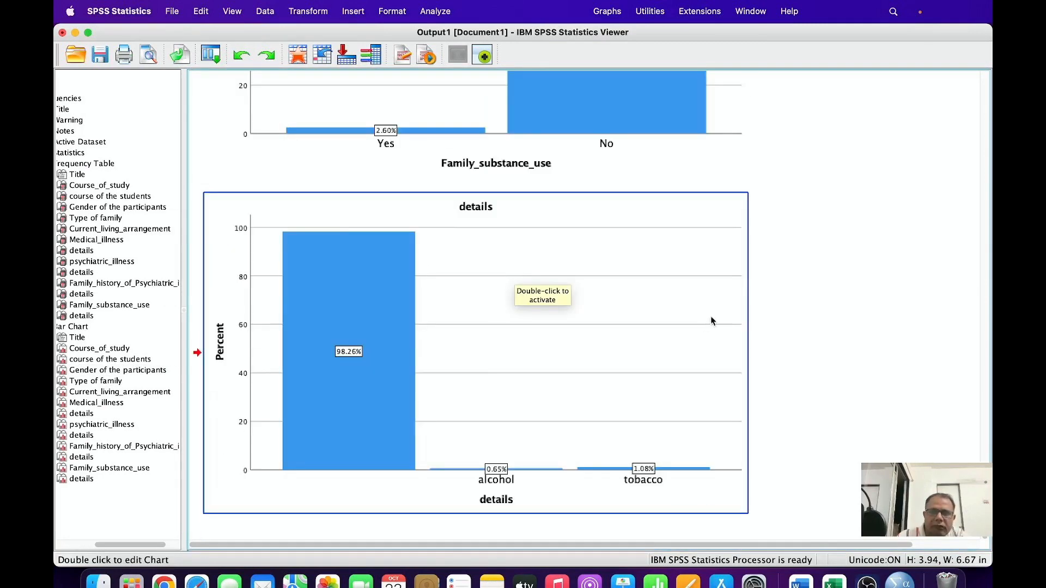
pyautogui.click(796, 305)
pyautogui.scroll(2, 796, 305)
pyautogui.scroll(20, 797, 310)
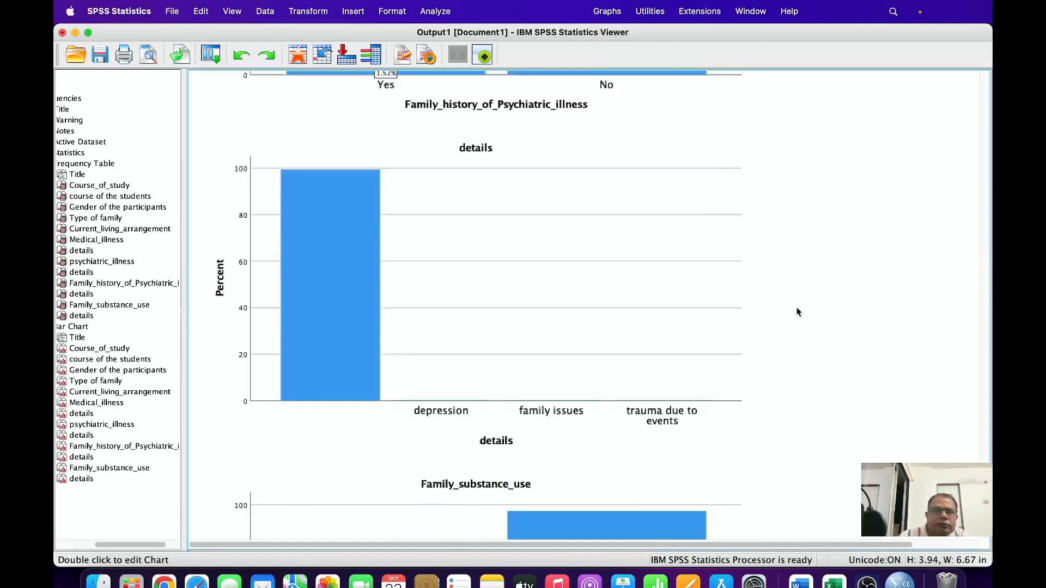
# Step: Look back over the labelled bar charts up to the start of the frequency tables in the output
pyautogui.scroll(15, 797, 312)
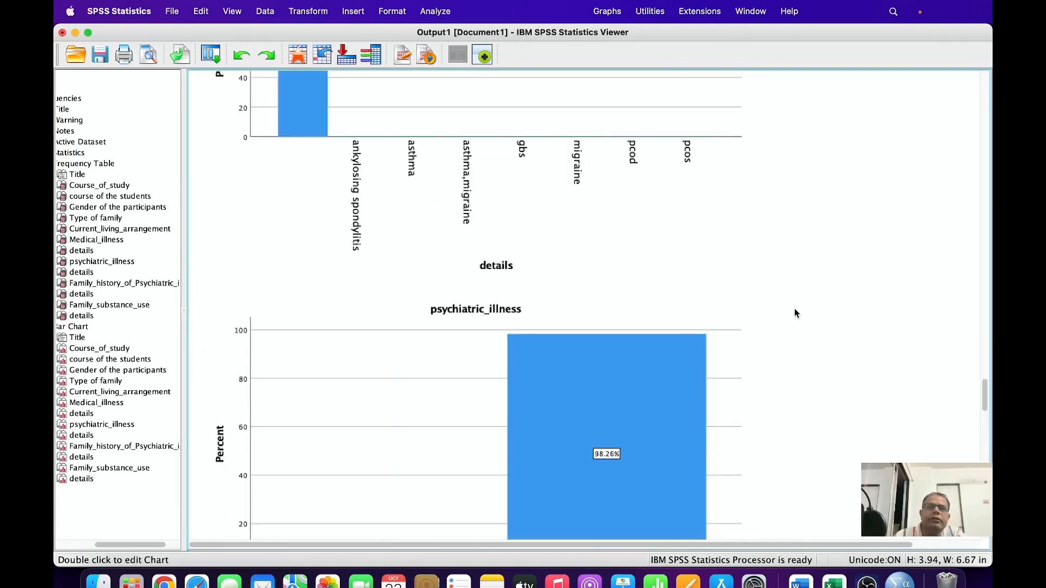
pyautogui.scroll(15, 796, 315)
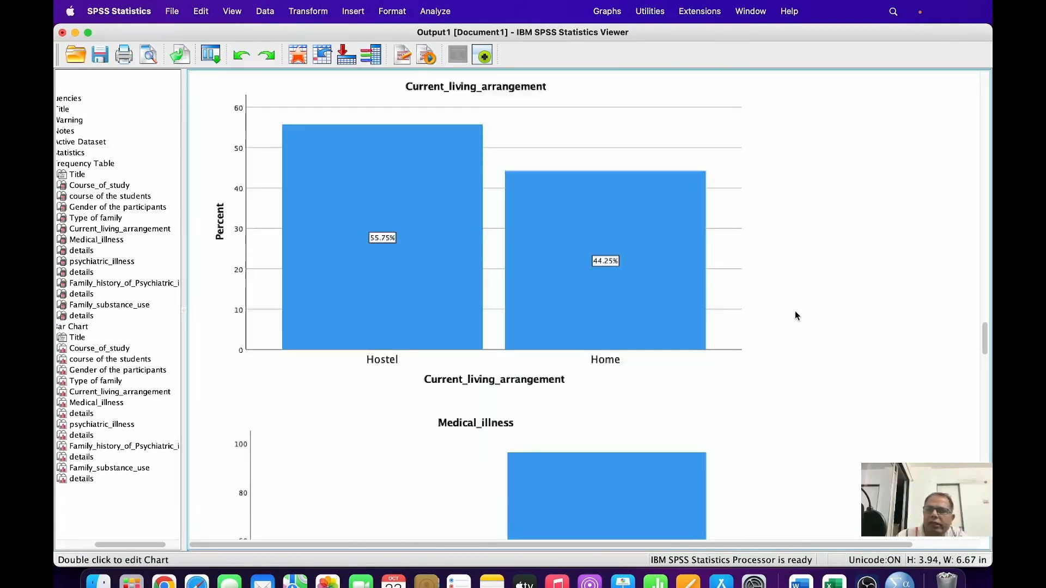
pyautogui.scroll(12, 795, 316)
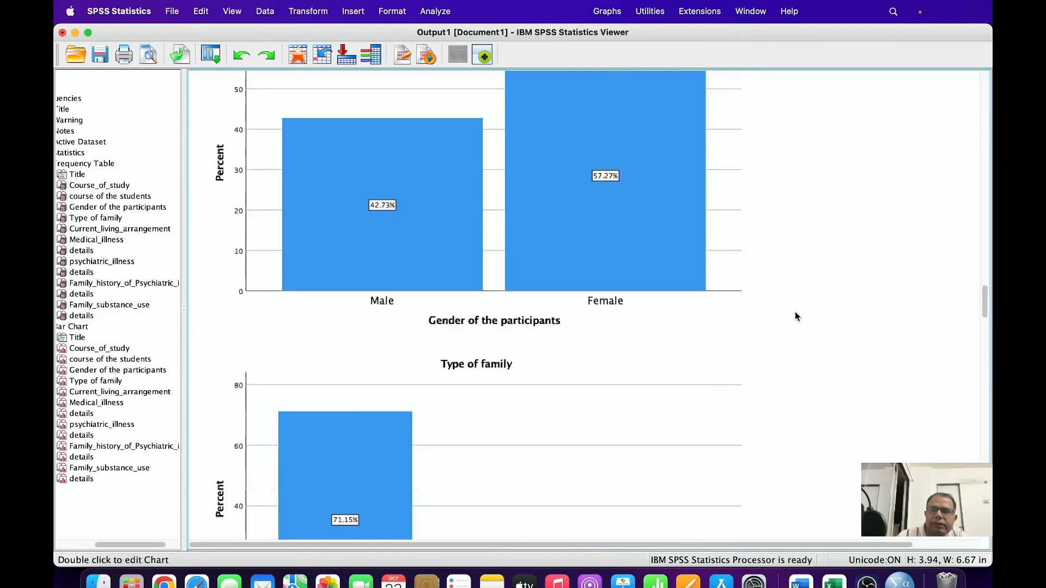
pyautogui.scroll(15, 795, 317)
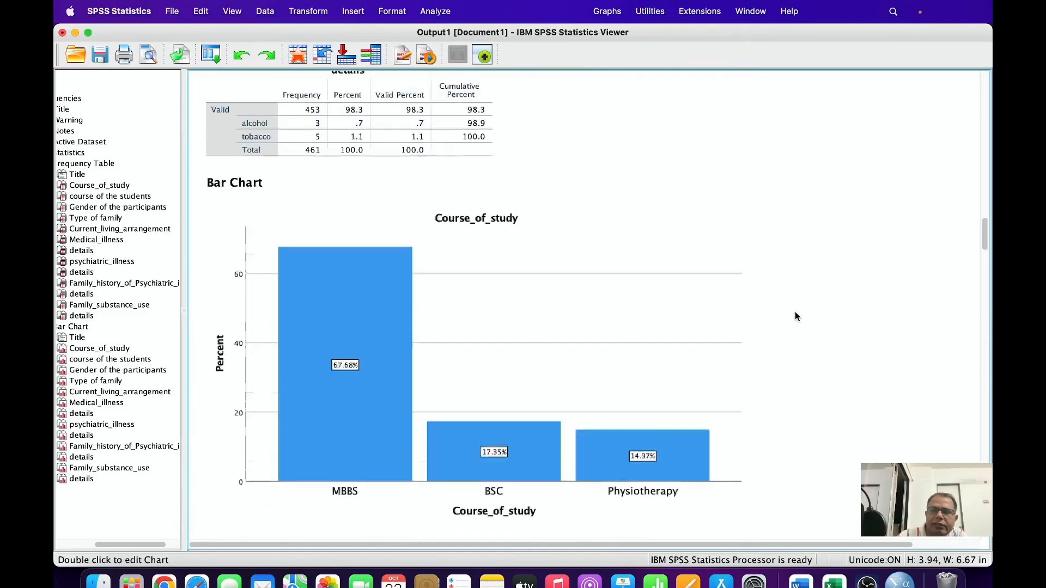
pyautogui.scroll(20, 795, 319)
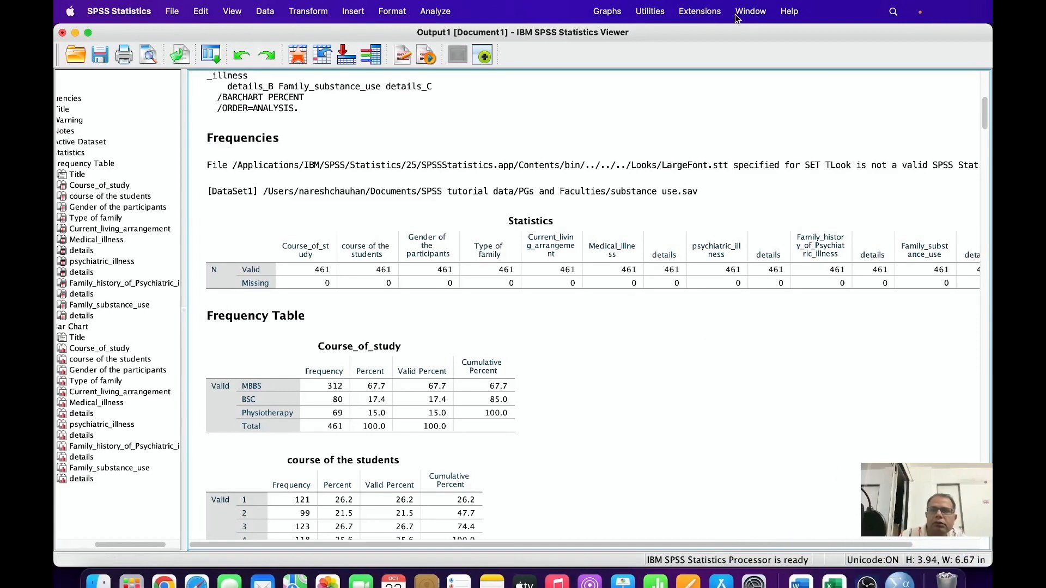
# Step: Switch to the substance use.sav variable definitions and examine which variables, such as Age and the substance total scores, are measured as scale
pyautogui.click(786, 12)
pyautogui.click(751, 11)
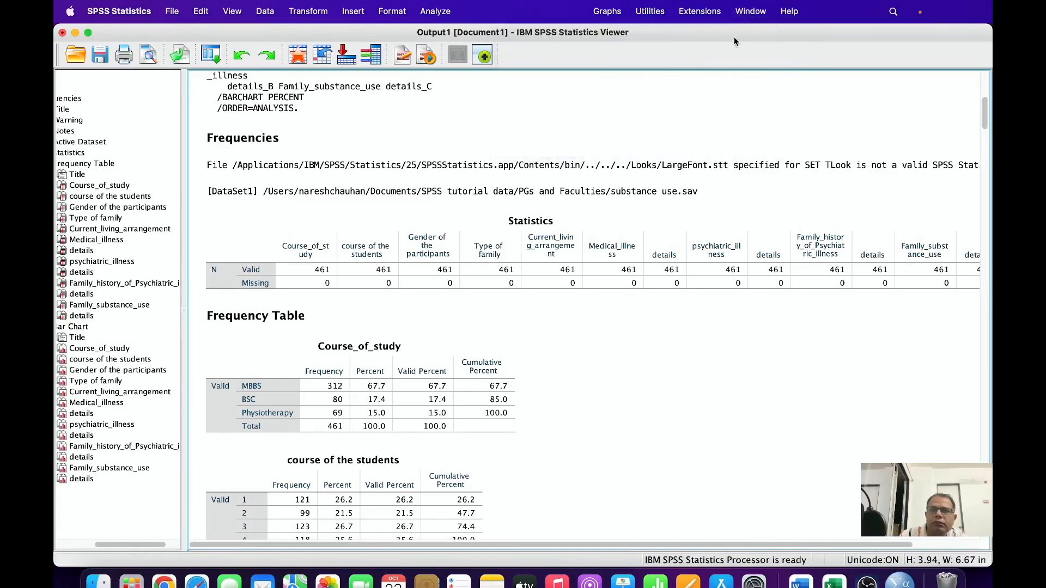
pyautogui.click(749, 11)
pyautogui.click(610, 146)
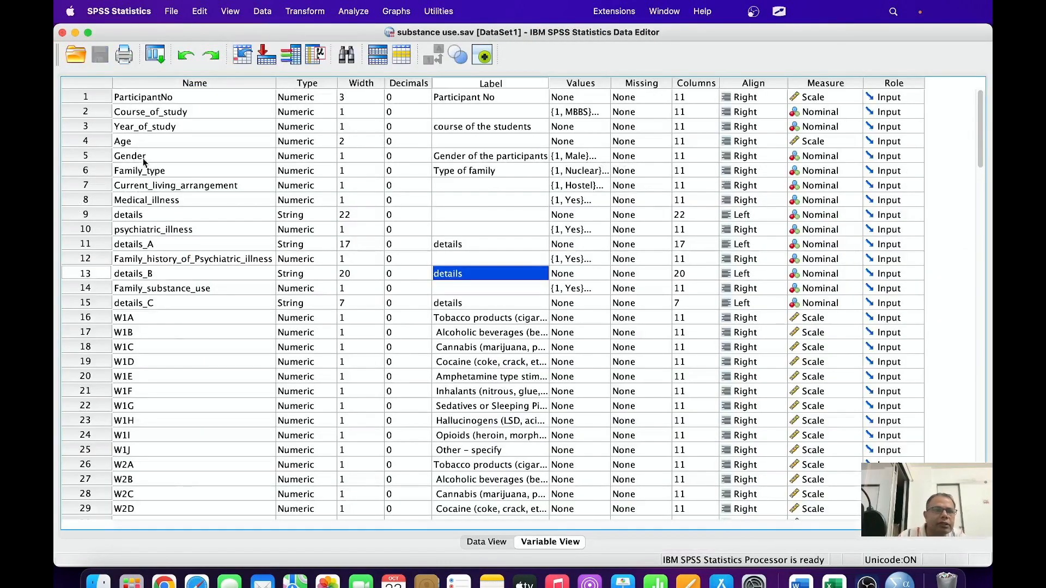
pyautogui.click(129, 143)
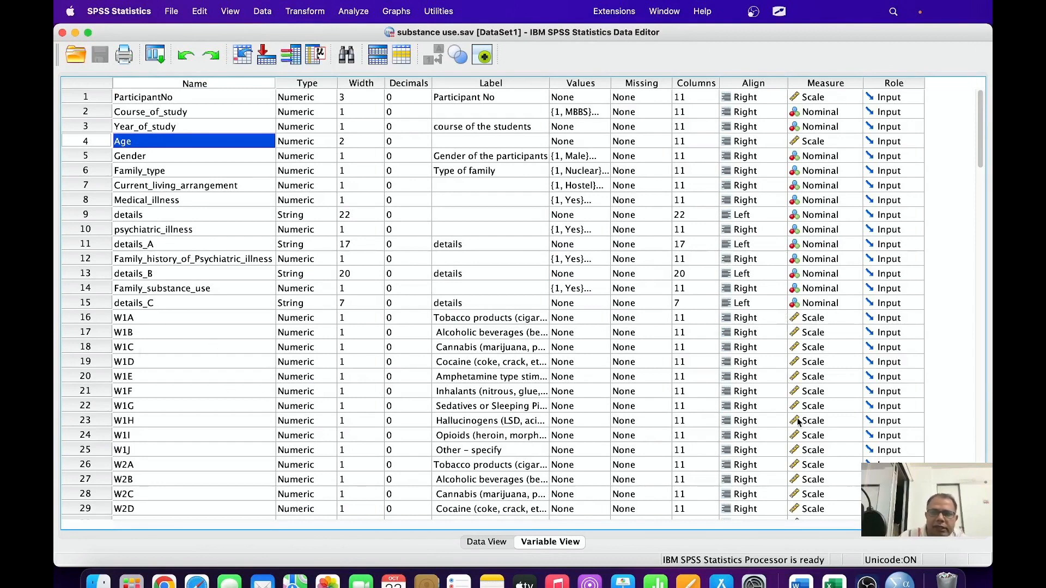
pyautogui.scroll(-10, 801, 425)
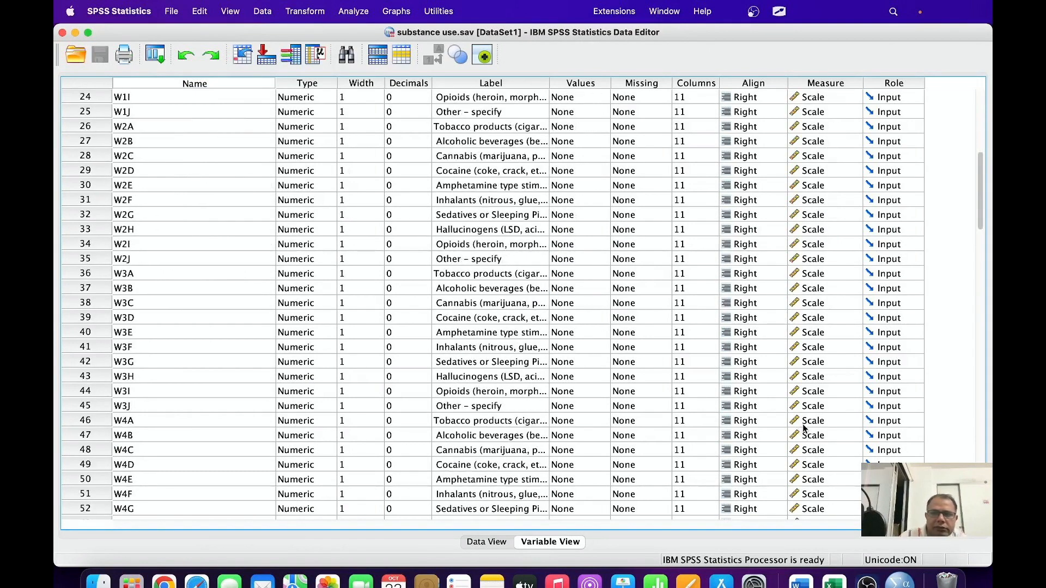
pyautogui.scroll(-18, 803, 423)
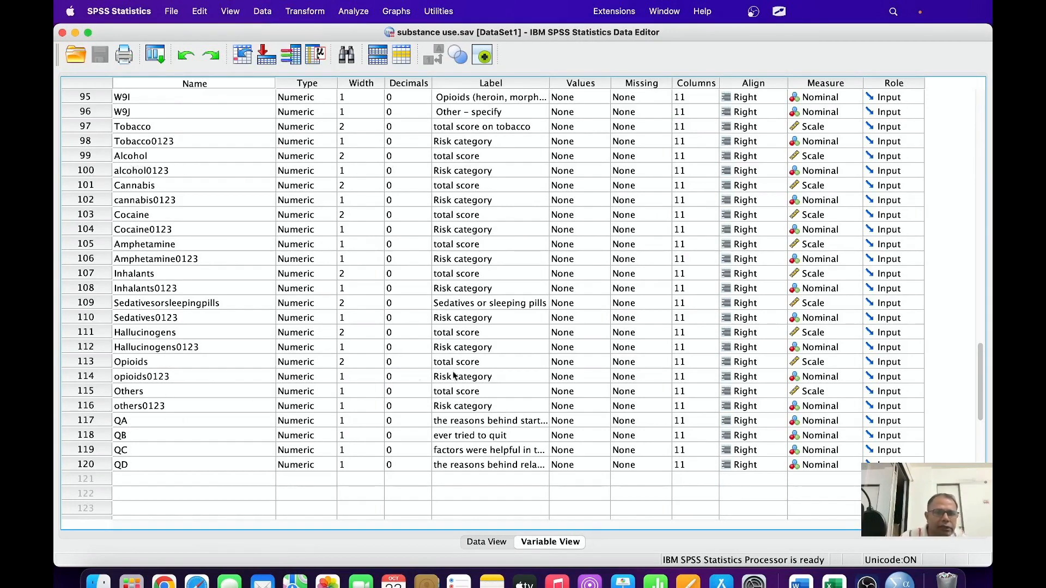
pyautogui.scroll(8, 531, 374)
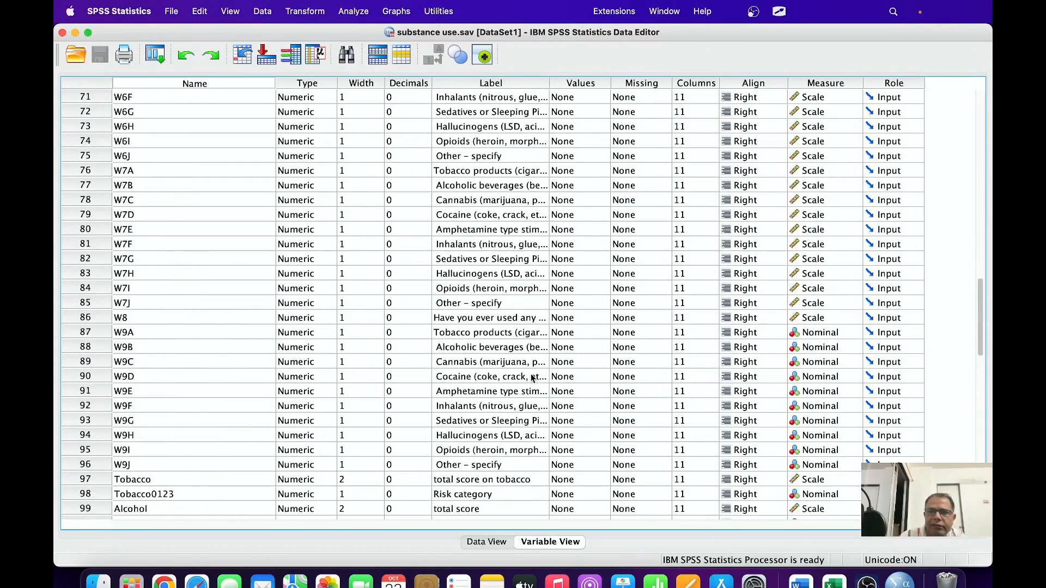
pyautogui.scroll(-7, 532, 376)
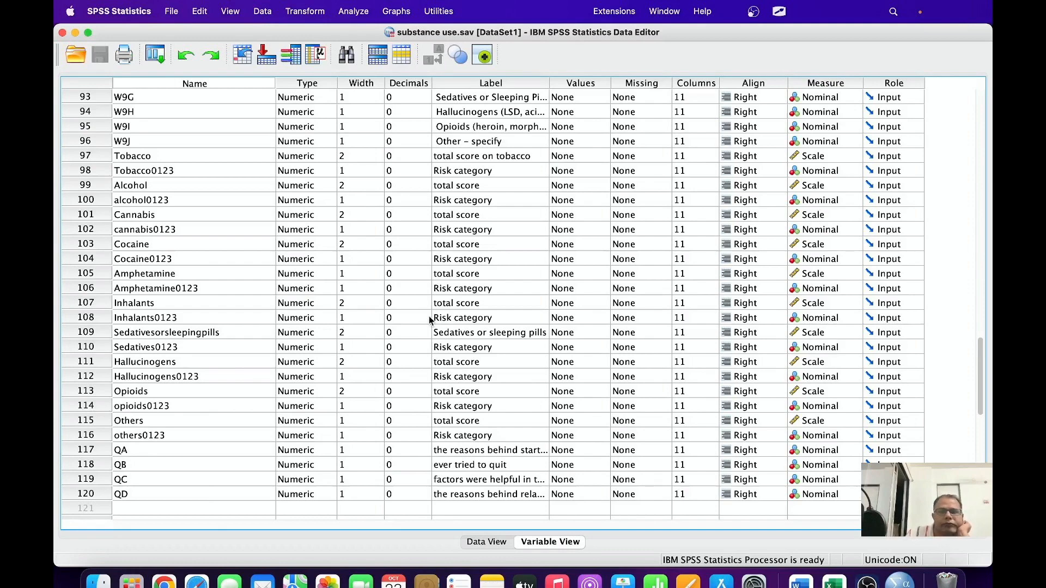
pyautogui.scroll(10, 460, 320)
pyautogui.scroll(20, 461, 320)
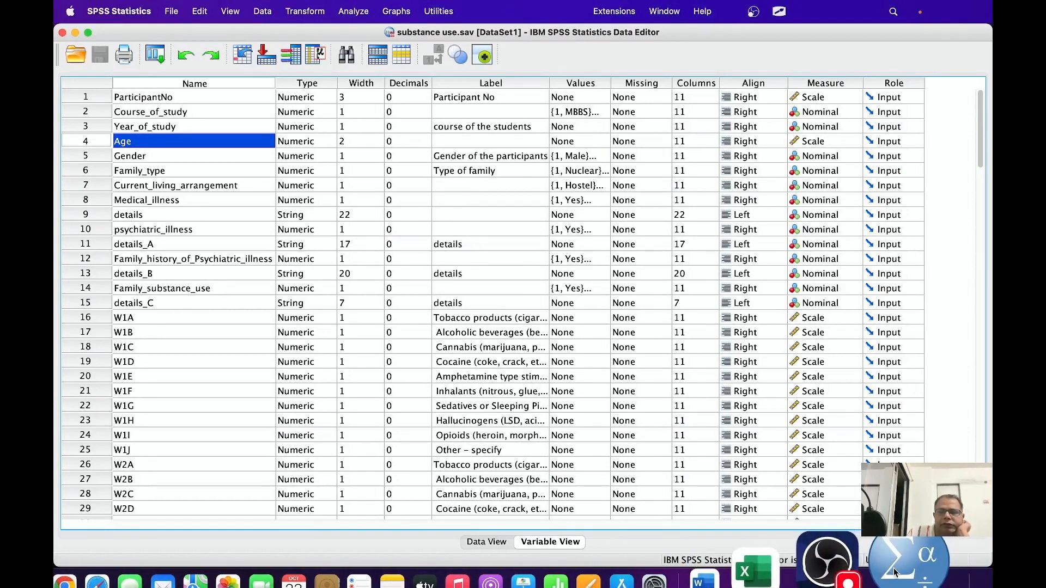
# Step: Return to the output document, select its entire contents and export them as the Word document subtance_demography.doc
pyautogui.click(667, 15)
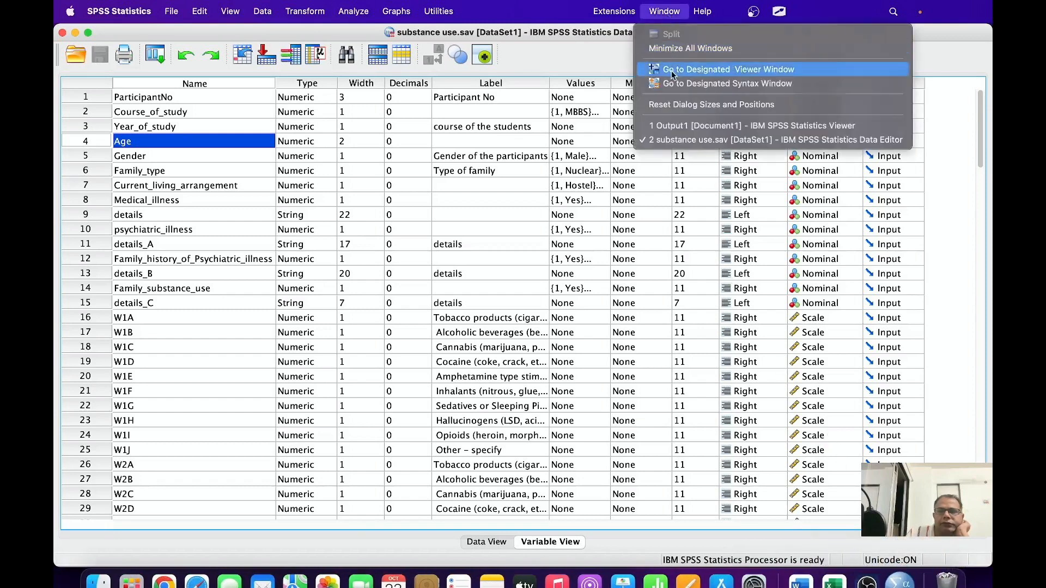
pyautogui.click(657, 126)
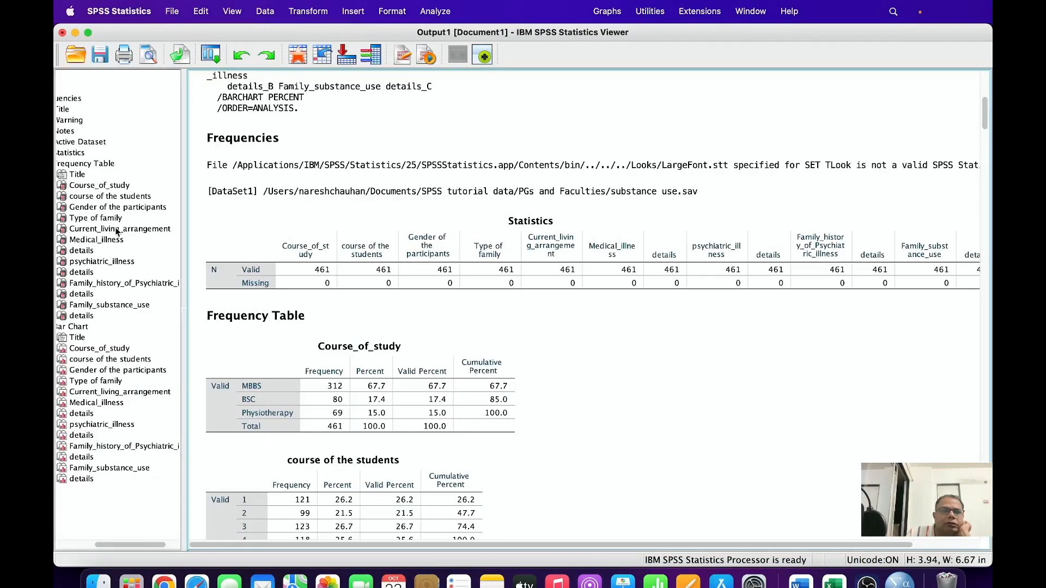
pyautogui.moveTo(119, 545); pyautogui.dragTo(83, 544)
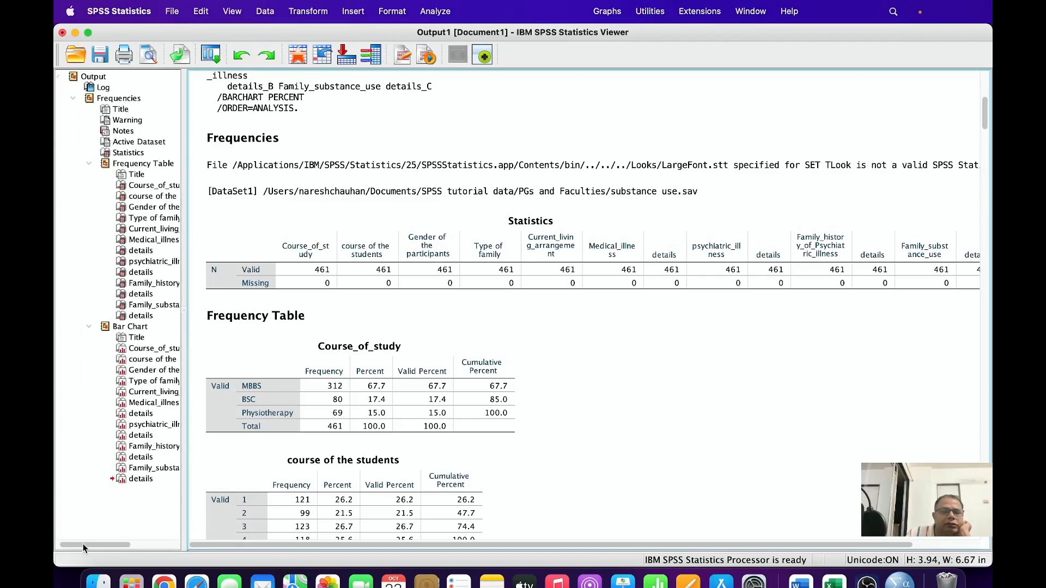
pyautogui.click(76, 80)
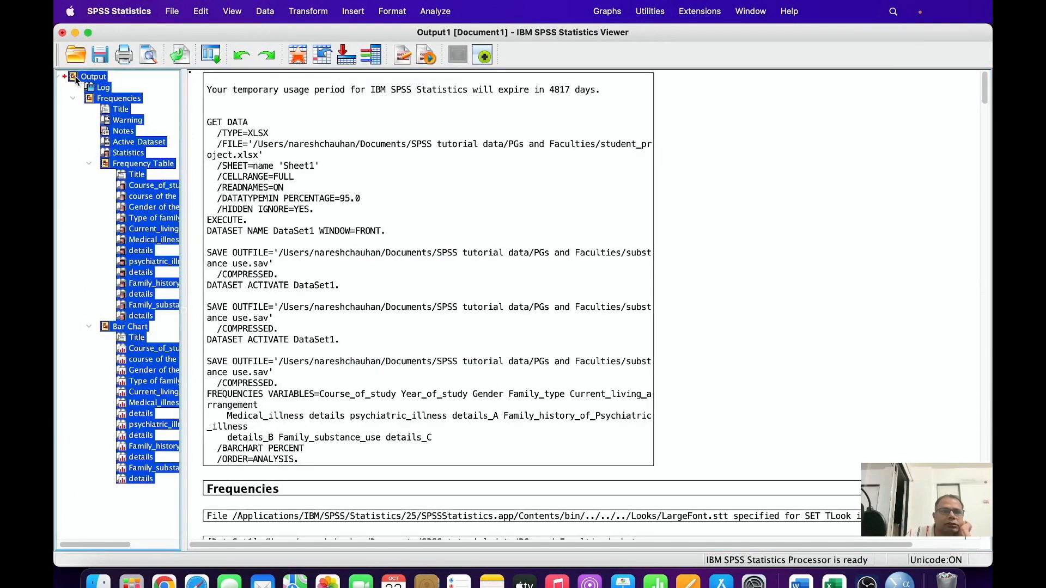
pyautogui.rightClick(106, 100)
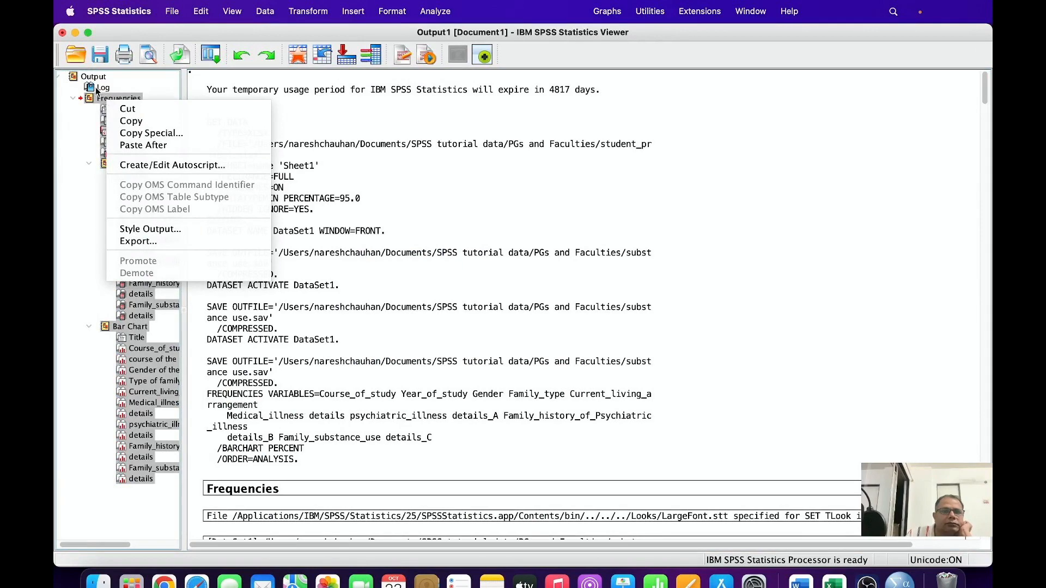
pyautogui.click(77, 80)
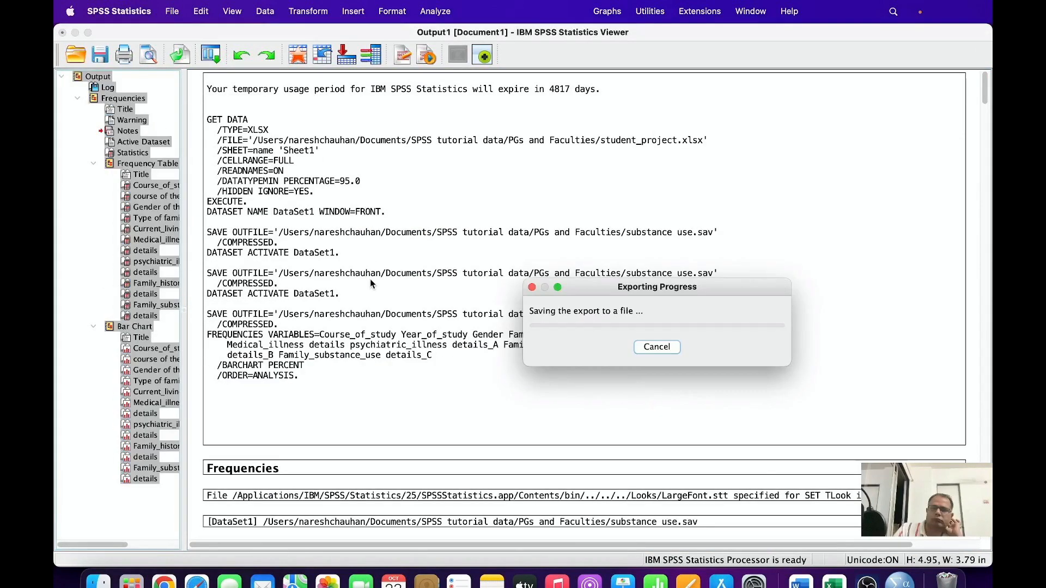
# Step: Open the exported subtance_demography.doc from the PGs and Faculties folder in Word, look through its frequency tables and close it
pyautogui.click(99, 582)
pyautogui.click(496, 297)
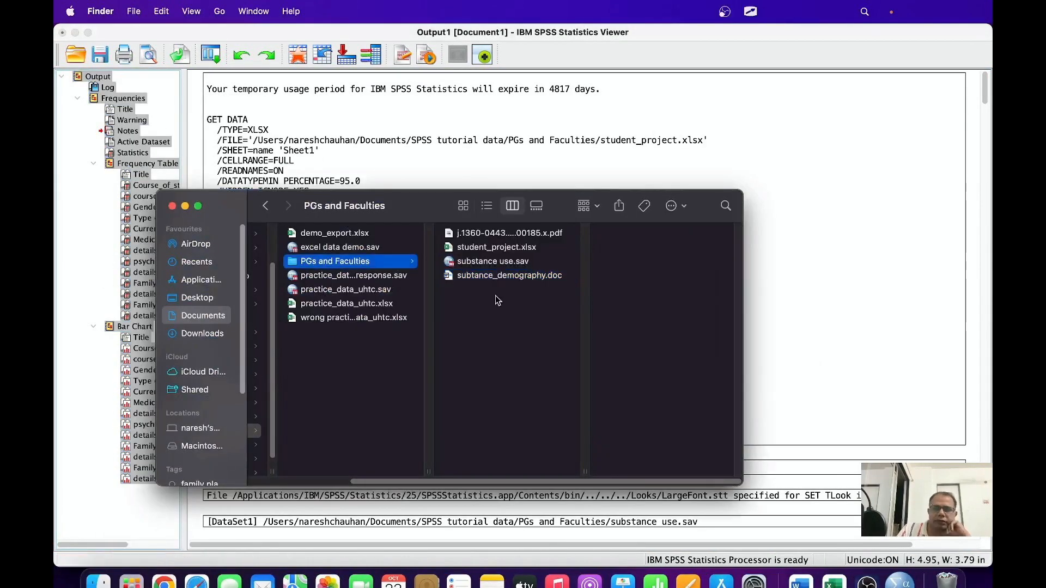
pyautogui.doubleClick(495, 276)
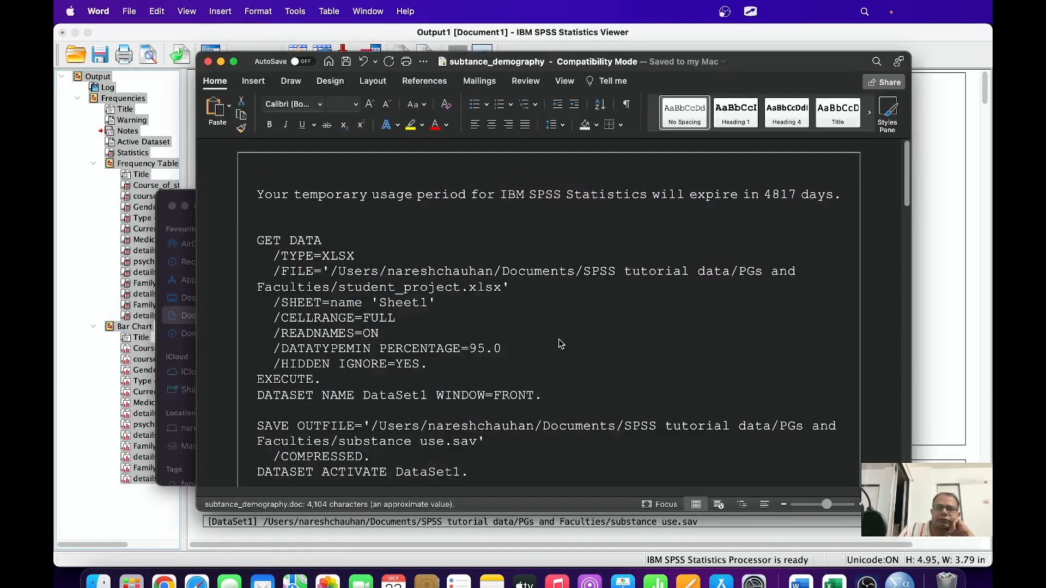
pyautogui.scroll(-10, 558, 339)
pyautogui.scroll(-20, 565, 330)
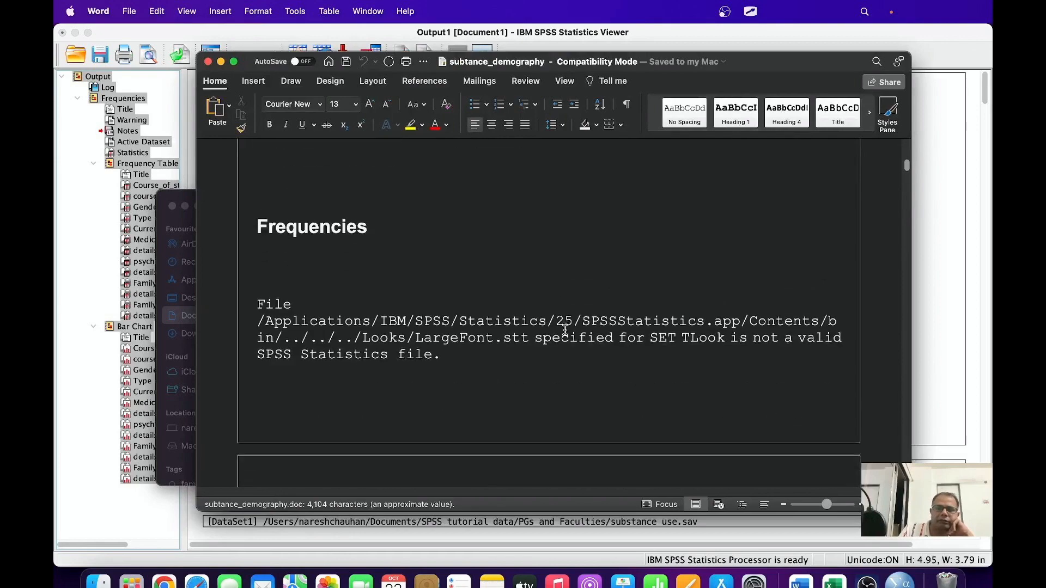
pyautogui.scroll(-15, 564, 330)
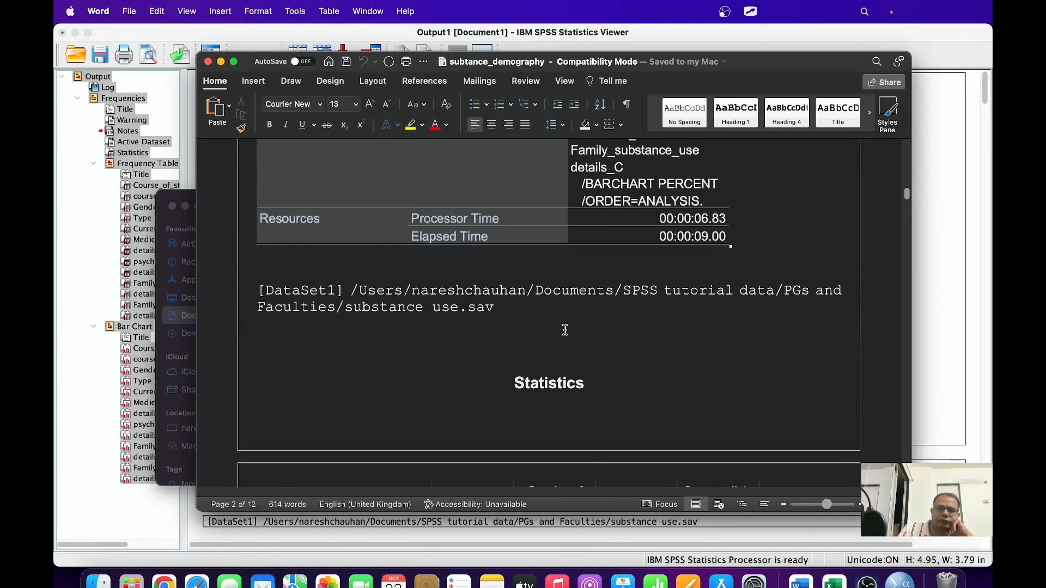
pyautogui.scroll(-20, 565, 330)
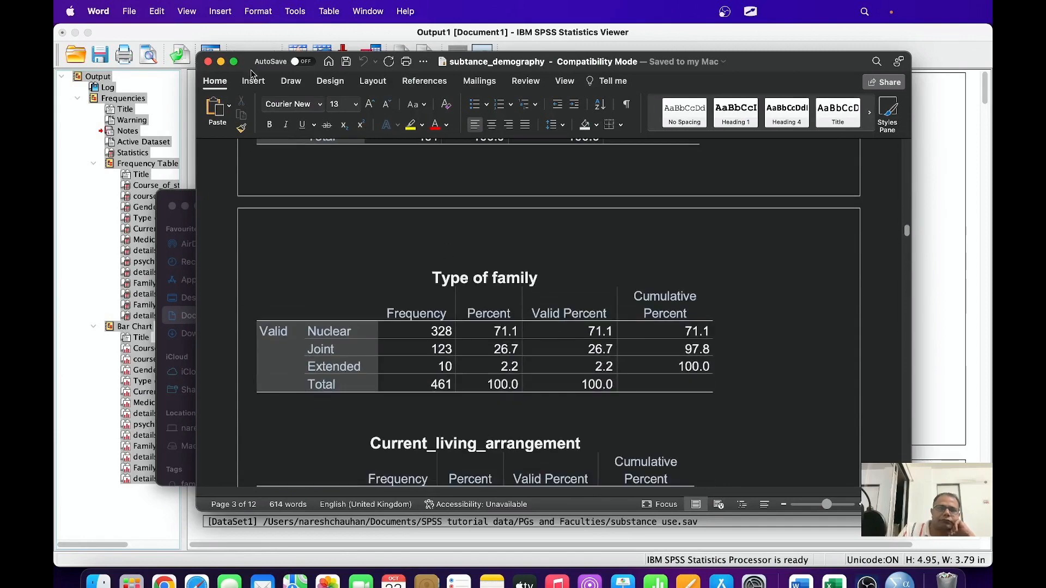
pyautogui.click(208, 61)
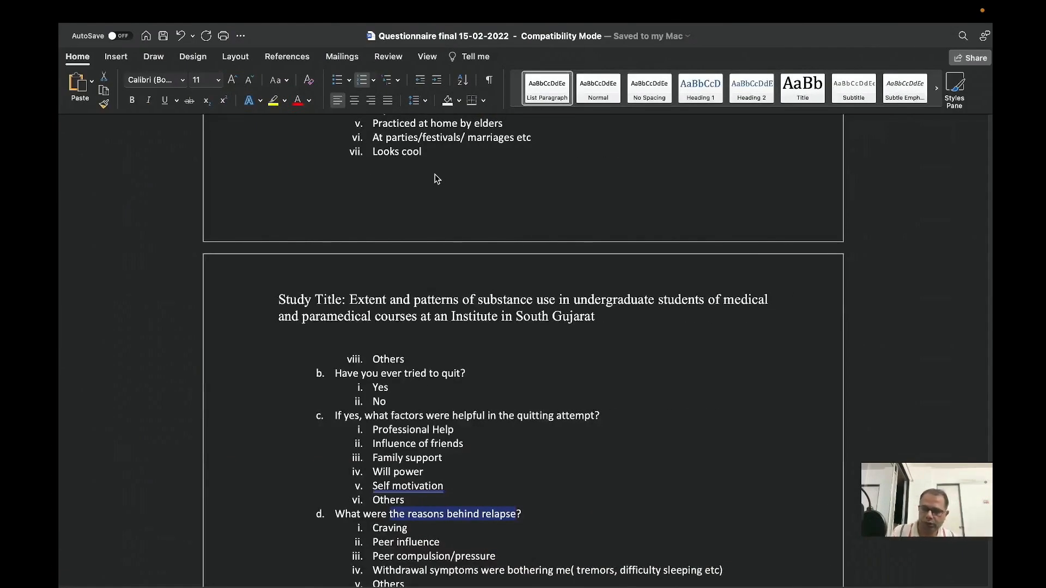
# Step: Switch back to SPSS Statistics and select the Age variable in the substance use.sav variable definitions
pyautogui.click(884, 574)
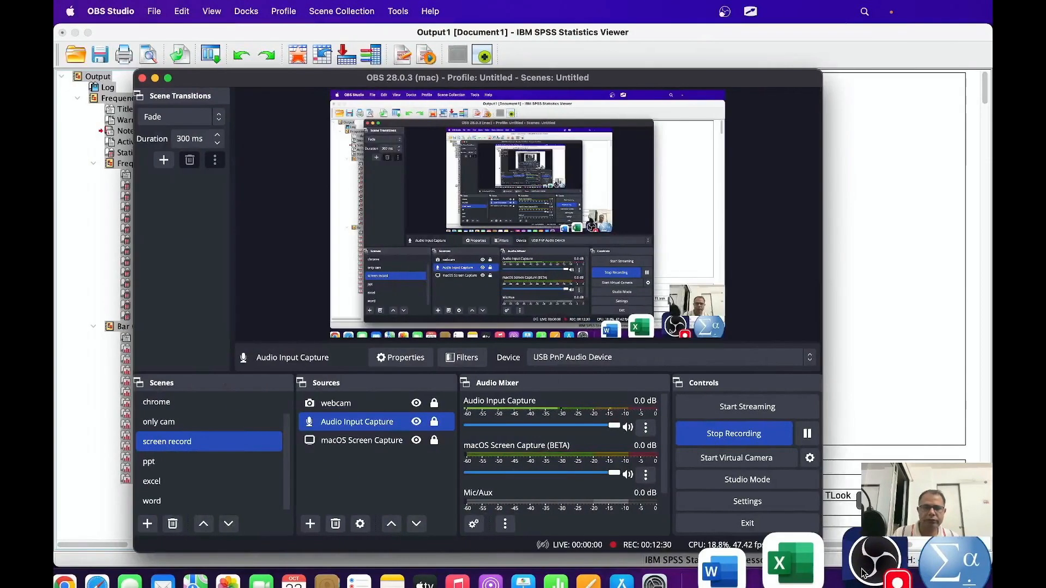
pyautogui.click(902, 575)
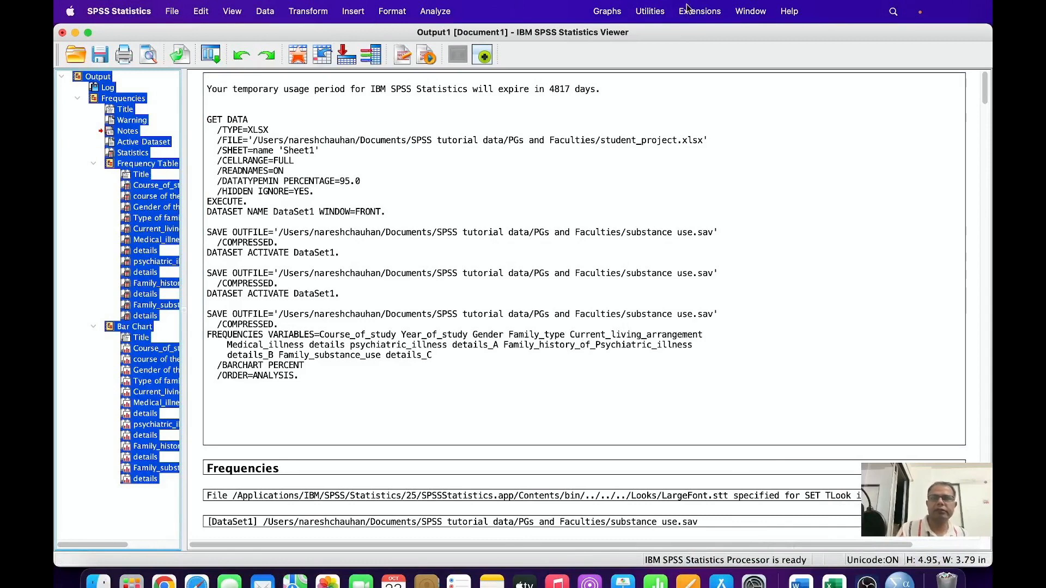
pyautogui.click(747, 15)
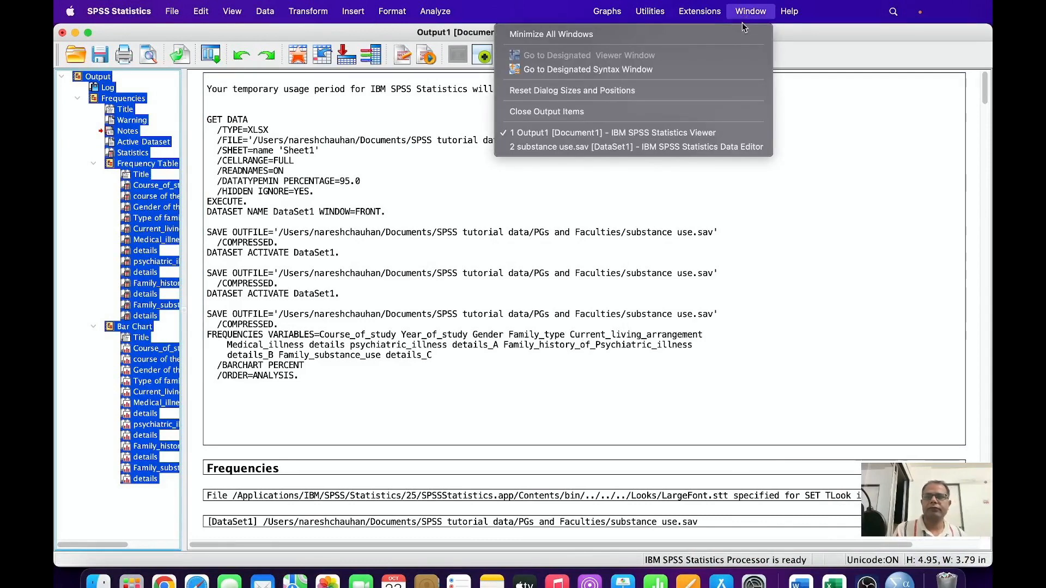
pyautogui.click(548, 151)
pyautogui.click(211, 143)
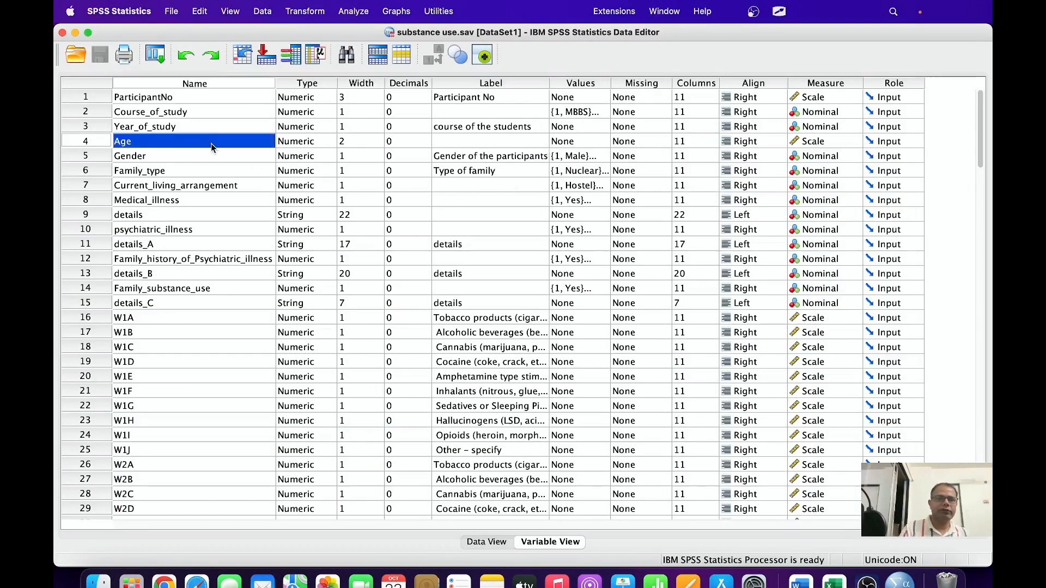
# Step: Start a Descriptives analysis, add Age as its variable and look over the remaining variables
pyautogui.click(263, 15)
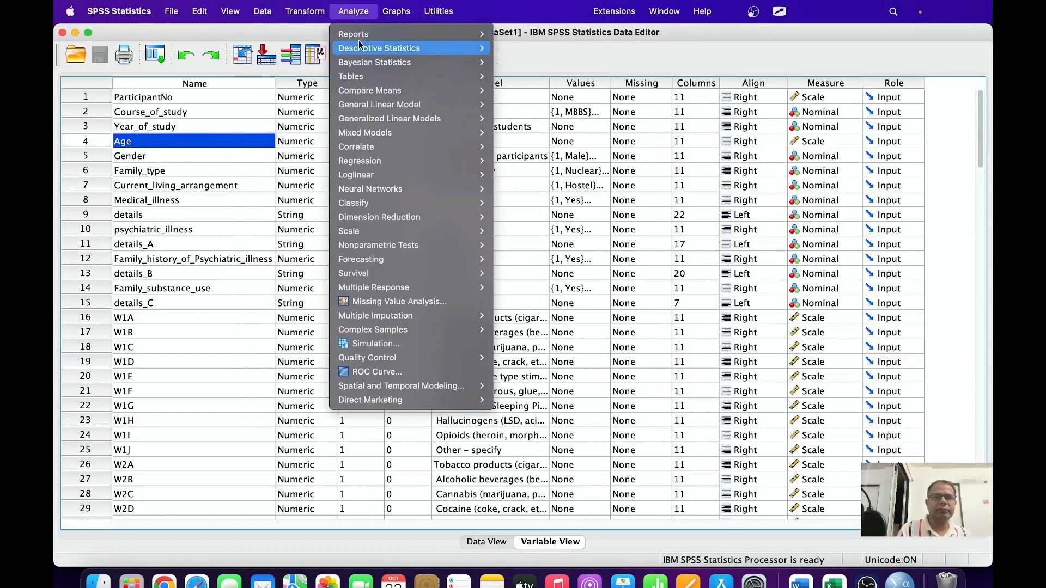
pyautogui.moveTo(364, 51)
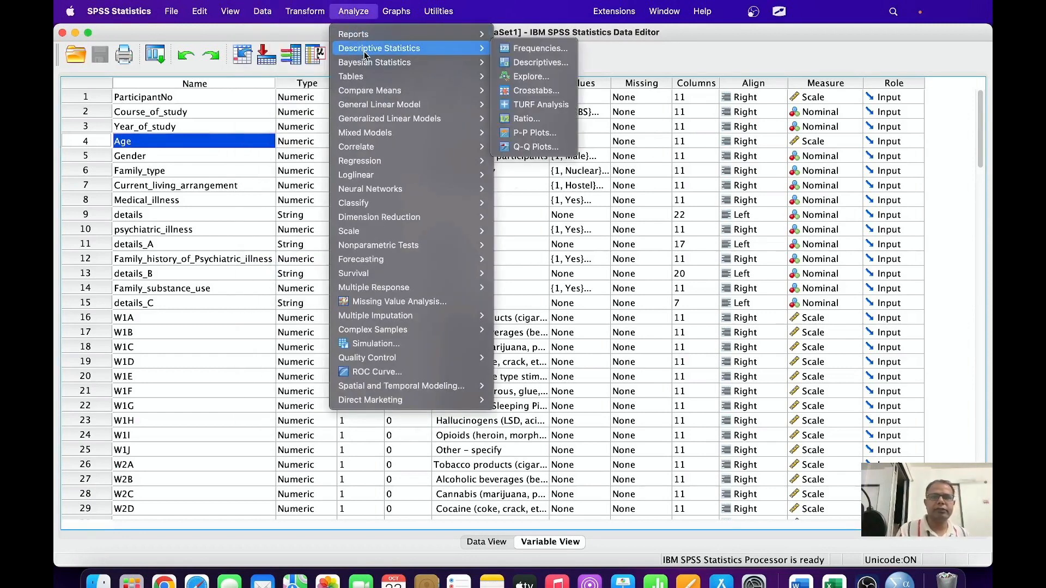
pyautogui.click(540, 65)
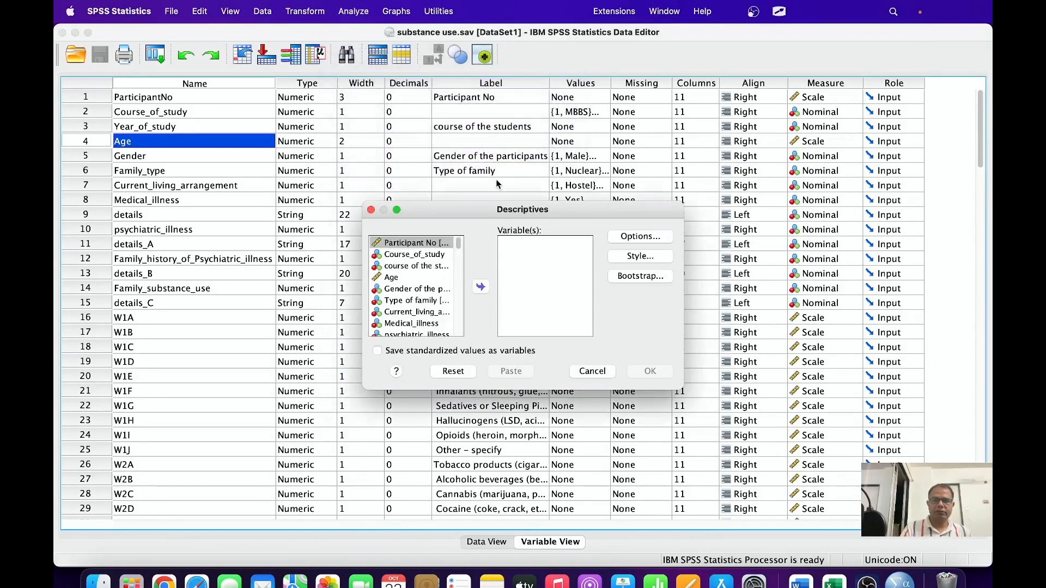
pyautogui.click(404, 278)
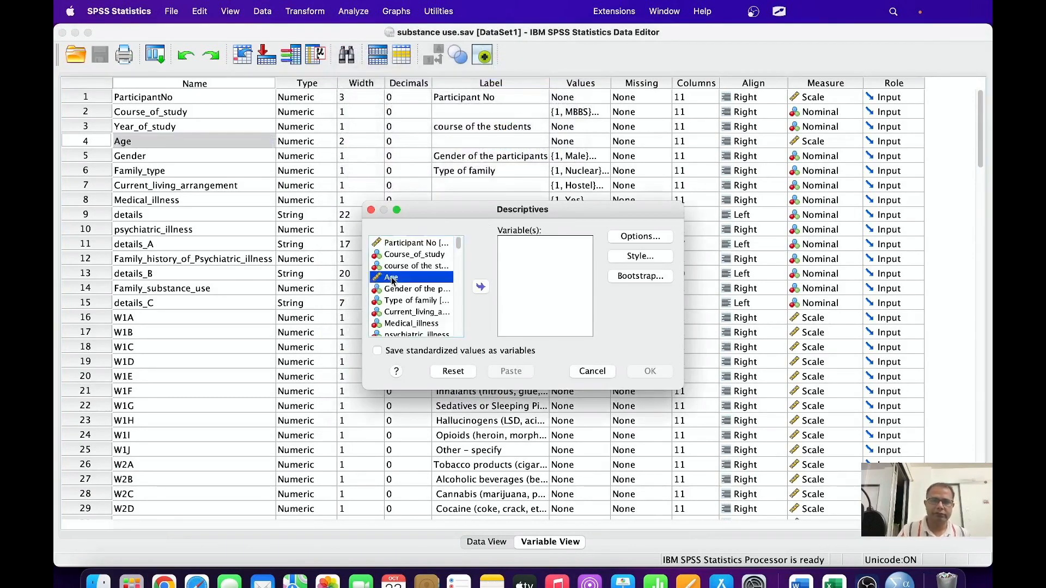
pyautogui.click(480, 286)
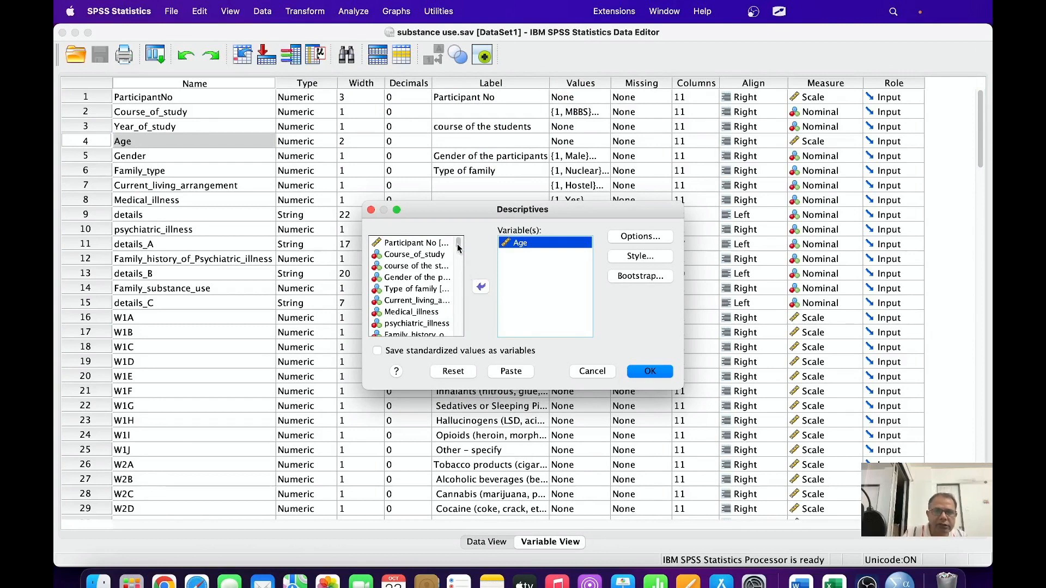
pyautogui.scroll(-3, 459, 245)
pyautogui.scroll(3, 459, 243)
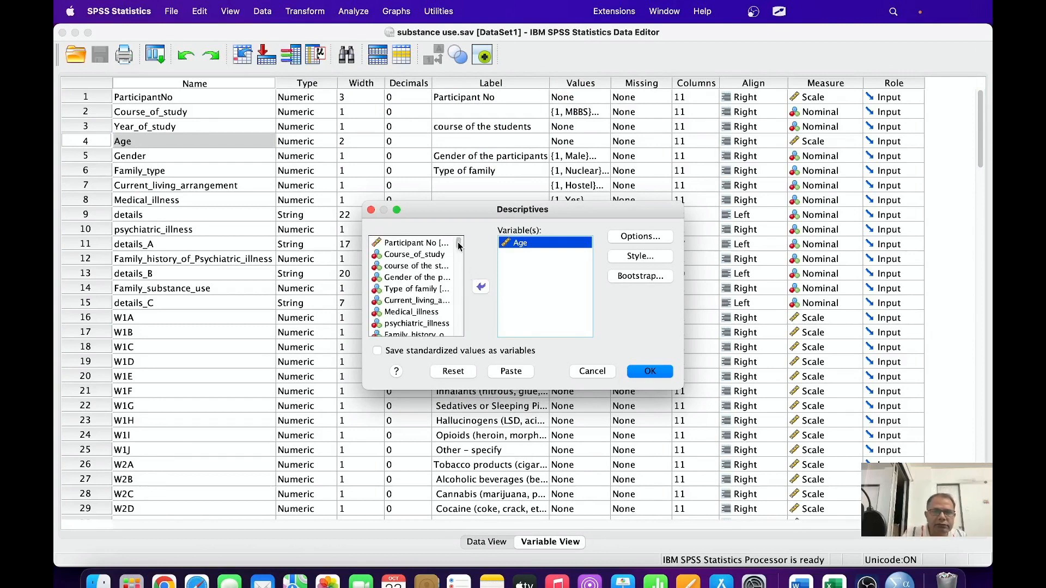
# Step: Add the consecutive scale items, from the first Tobacco products item through the ever-used-drugs-by-injection question, to the Descriptives variables
pyautogui.scroll(-4, 459, 248)
pyautogui.scroll(-2, 459, 254)
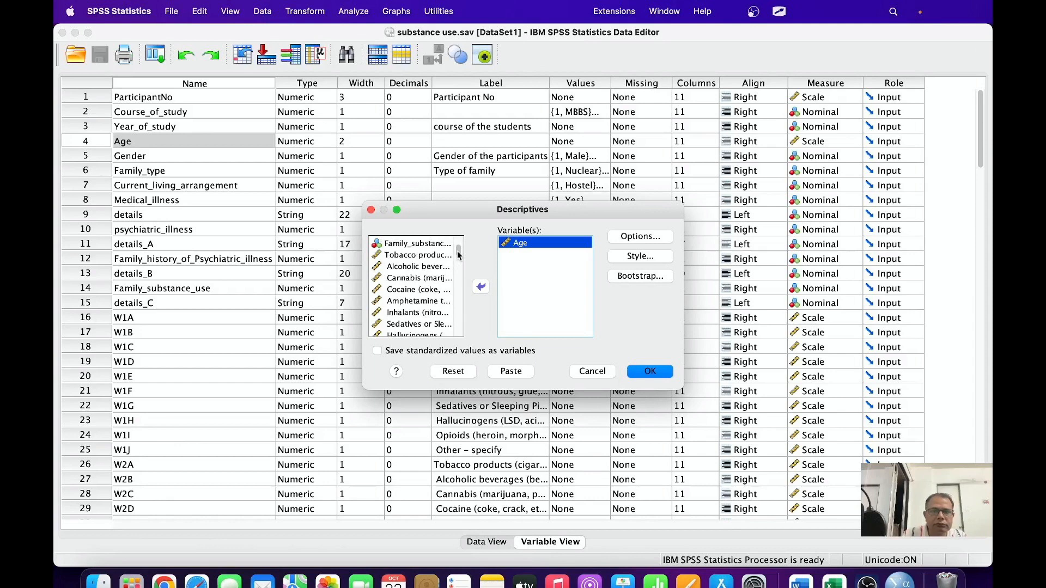
pyautogui.click(411, 257)
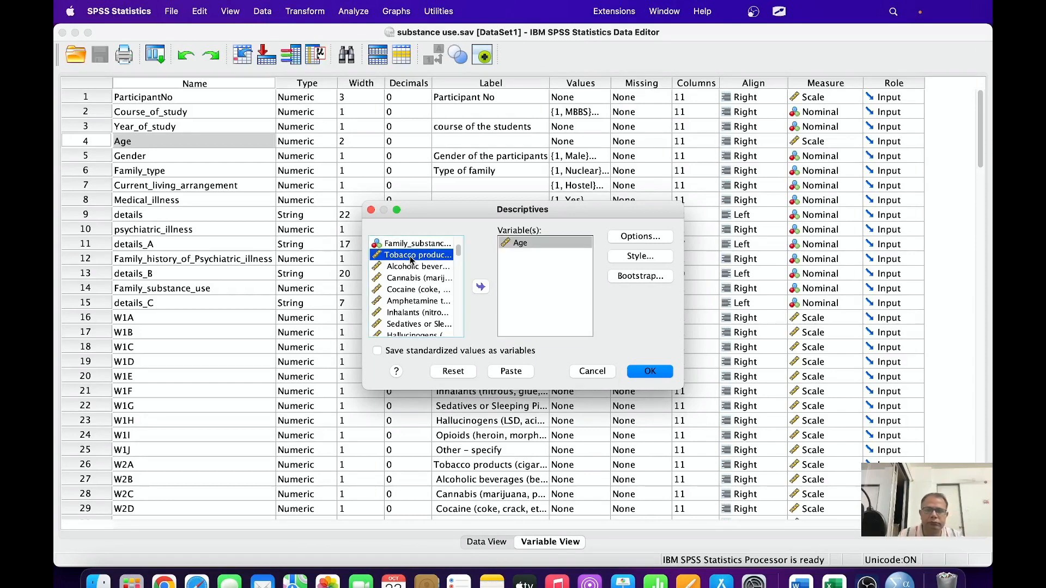
pyautogui.hotkey('shift', 'Down')
pyautogui.hotkey('shift', 'Down')
pyautogui.hotkey('shift', 'Down')
pyautogui.hotkey('shift', 'Down')
pyautogui.hotkey('shift', 'Down')
pyautogui.hotkey('shift', 'Down')
pyautogui.hotkey('shift', 'Down')
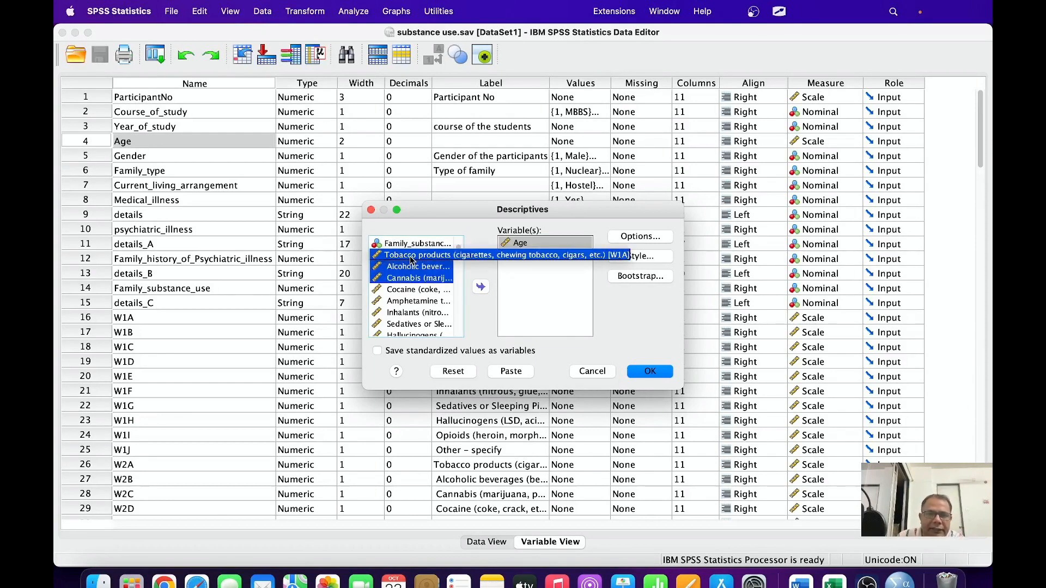
pyautogui.hotkey('shift', 'Down')
pyautogui.hotkey('shift', 'Down')
pyautogui.hotkey('shift', 'Down')
pyautogui.hotkey('shift', 'Down')
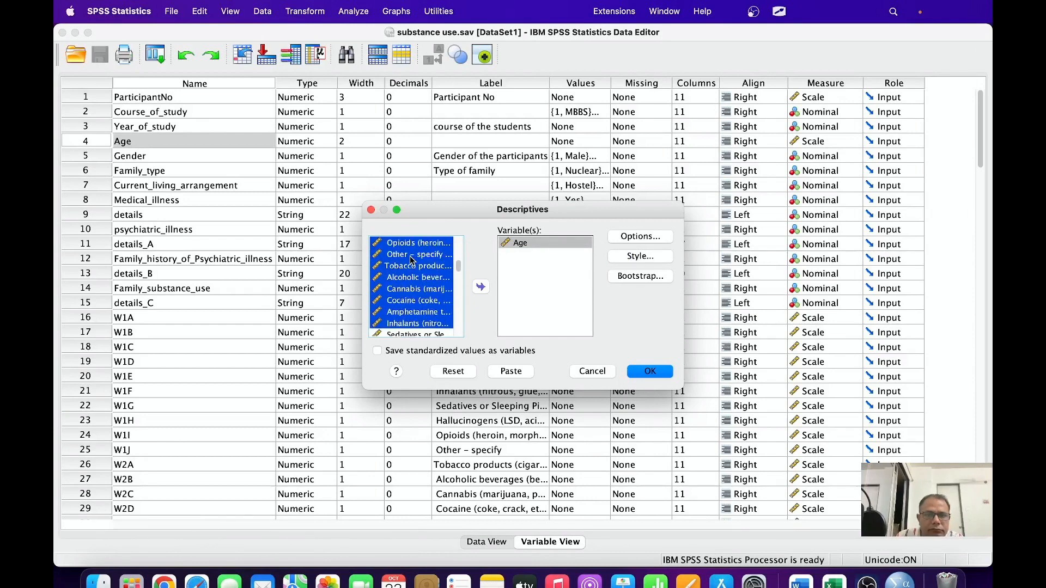
pyautogui.hotkey('shift', 'Down')
pyautogui.hotkey('shift', 'Down')
pyautogui.hotkey('shift', 'Down')
pyautogui.hotkey('shift', 'Down')
pyautogui.hotkey('shift', 'Down')
pyautogui.hotkey('shift', 'Down')
pyautogui.hotkey('shift', 'Down')
pyautogui.hotkey('shift', 'Down')
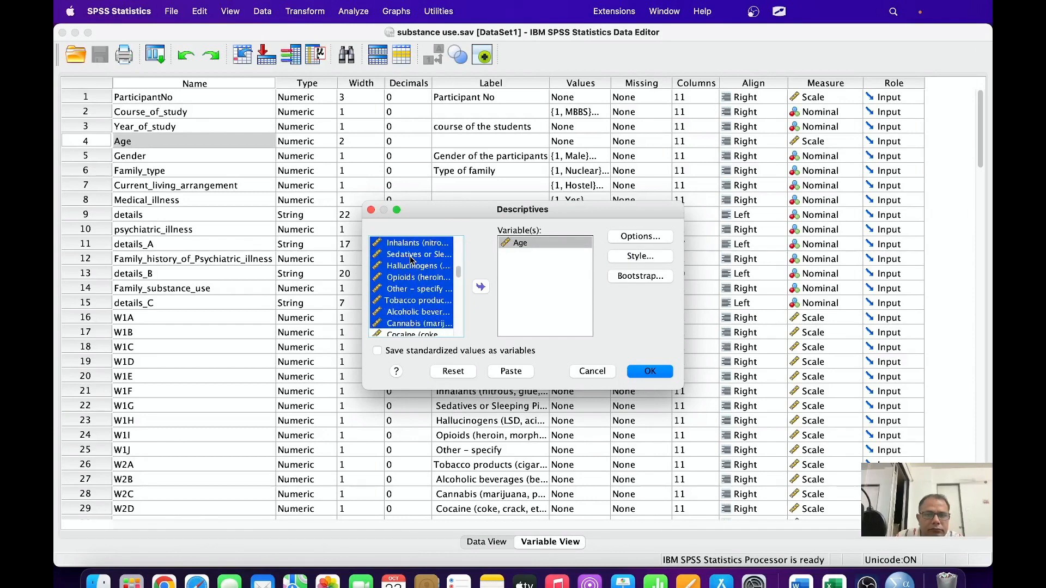
pyautogui.hotkey('shift', 'Down')
pyautogui.hotkey('shift', 'Down')
pyautogui.hotkey('shift', 'Down')
pyautogui.hotkey('shift', 'Down')
pyautogui.hotkey('shift', 'Down')
pyautogui.hotkey('shift', 'Down')
pyautogui.hotkey('shift', 'Down')
pyautogui.hotkey('shift', 'Down')
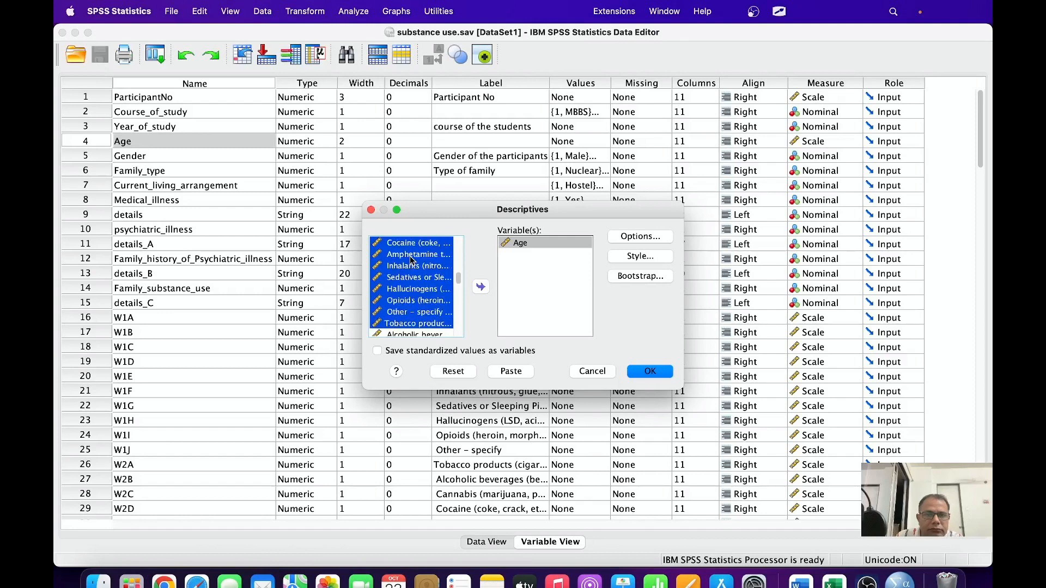
pyautogui.hotkey('shift', 'Down')
pyautogui.hotkey('shift', 'Down')
pyautogui.hotkey('shift', 'Down')
pyautogui.hotkey('shift', 'Down')
pyautogui.hotkey('shift', 'Down')
pyautogui.hotkey('shift', 'Down')
pyautogui.hotkey('shift', 'Down')
pyautogui.hotkey('shift', 'Down')
pyautogui.hotkey('shift', 'Down')
pyautogui.hotkey('shift', 'Down')
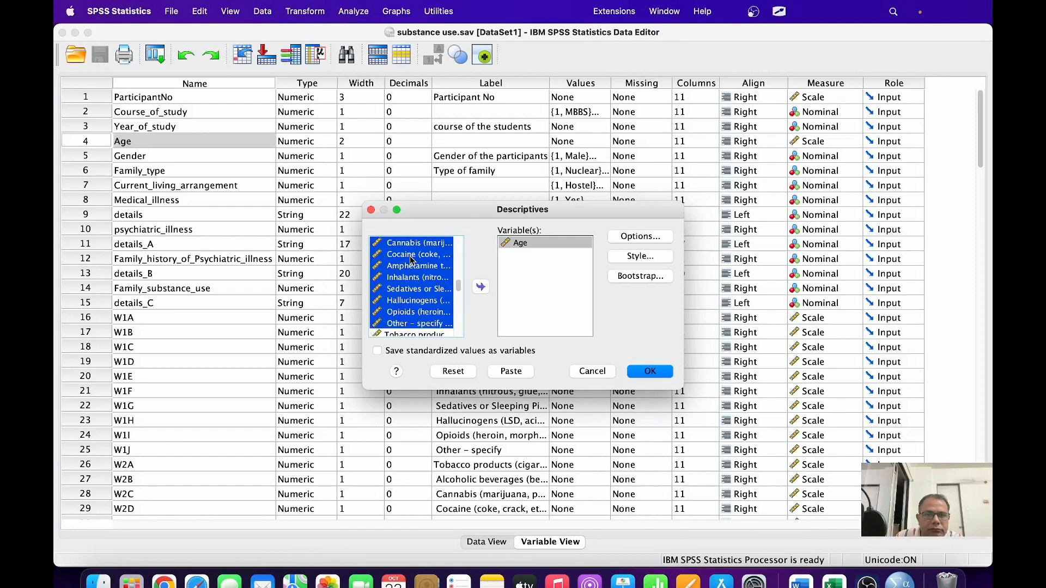
pyautogui.hotkey('shift', 'Down')
pyautogui.hotkey('shift', 'Down')
pyautogui.hotkey('shift', 'Down')
pyautogui.hotkey('shift', 'Down')
pyautogui.hotkey('shift', 'Down')
pyautogui.hotkey('shift', 'Down')
pyautogui.hotkey('shift', 'Down')
pyautogui.hotkey('shift', 'Down')
pyautogui.hotkey('shift', 'Down')
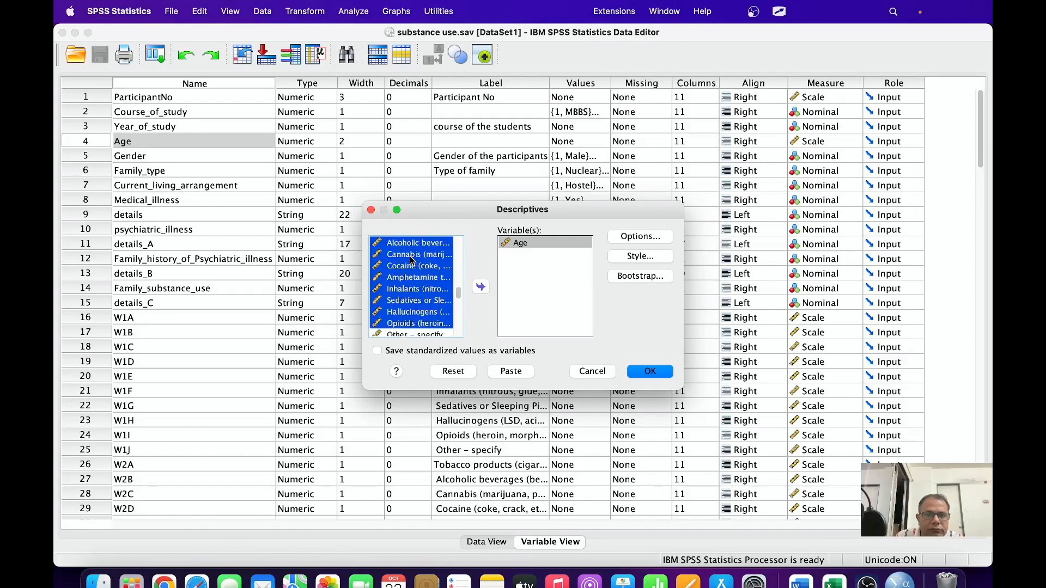
pyautogui.hotkey('shift', 'Down')
pyautogui.hotkey('shift', 'Down')
pyautogui.hotkey('shift', 'Down')
pyautogui.hotkey('shift', 'Down')
pyautogui.hotkey('shift', 'Down')
pyautogui.hotkey('shift', 'Down')
pyautogui.hotkey('shift', 'Down')
pyautogui.hotkey('shift', 'Down')
pyautogui.hotkey('shift', 'Down')
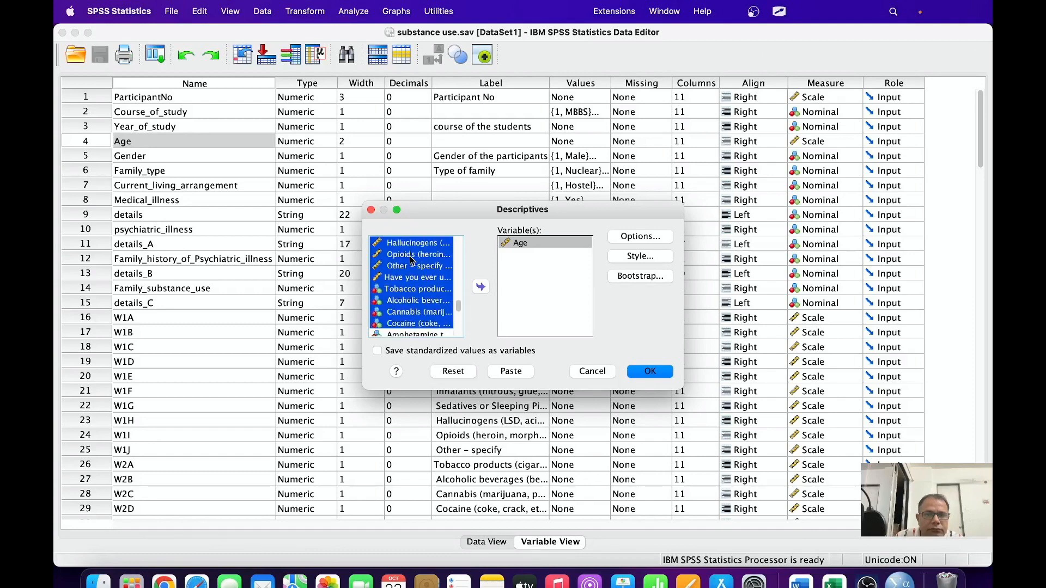
pyautogui.hotkey('shift', 'Up')
pyautogui.hotkey('shift', 'Up')
pyautogui.hotkey('shift', 'Up')
pyautogui.hotkey('shift', 'Up')
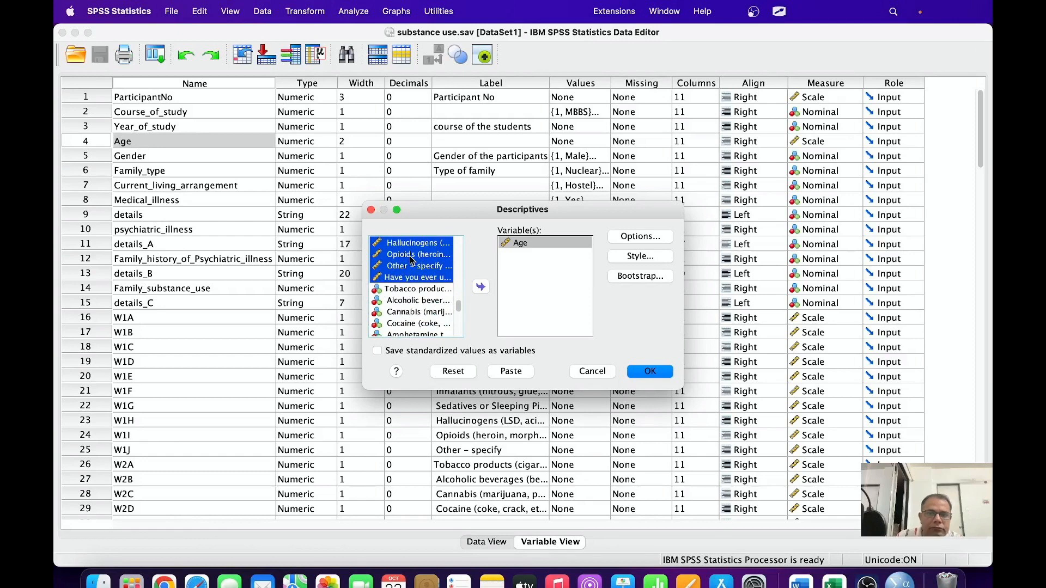
pyautogui.click(480, 287)
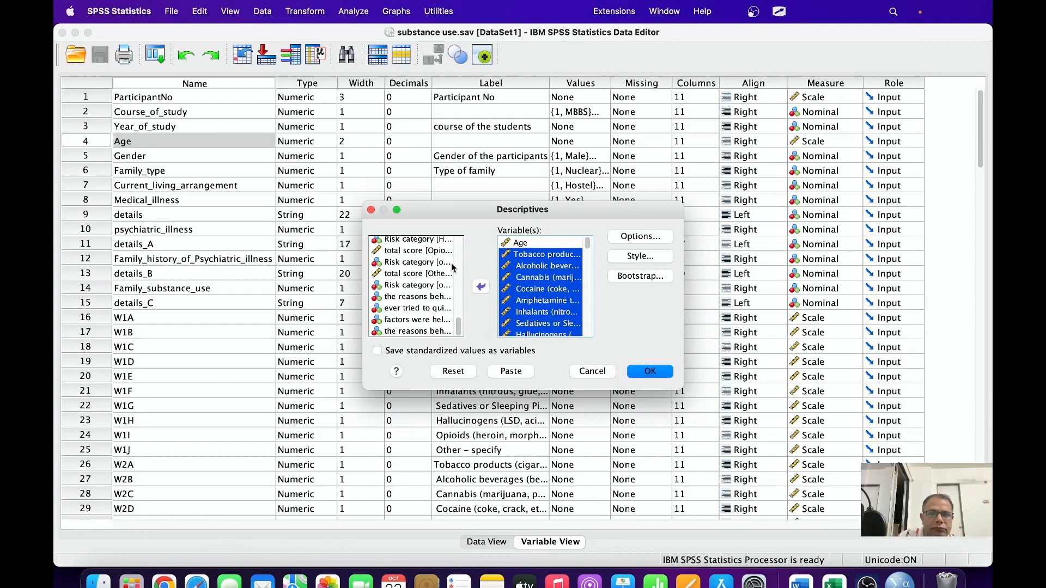
# Step: Find the scale-type total scores among the remaining variables and add them, from tobacco through other substances, to the Descriptives variables
pyautogui.scroll(2, 458, 327)
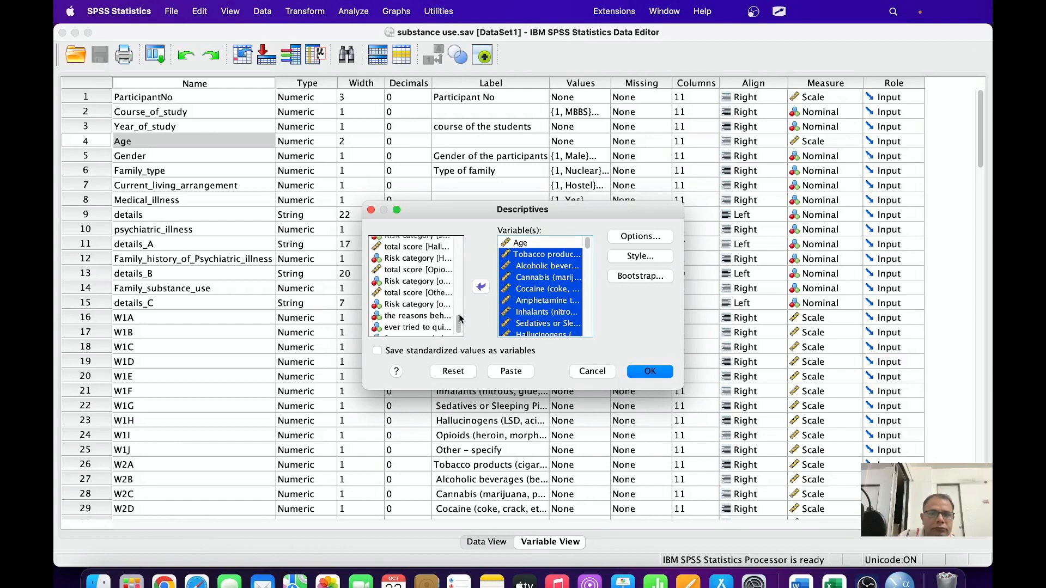
pyautogui.scroll(5, 461, 310)
pyautogui.moveTo(462, 302); pyautogui.dragTo(461, 330)
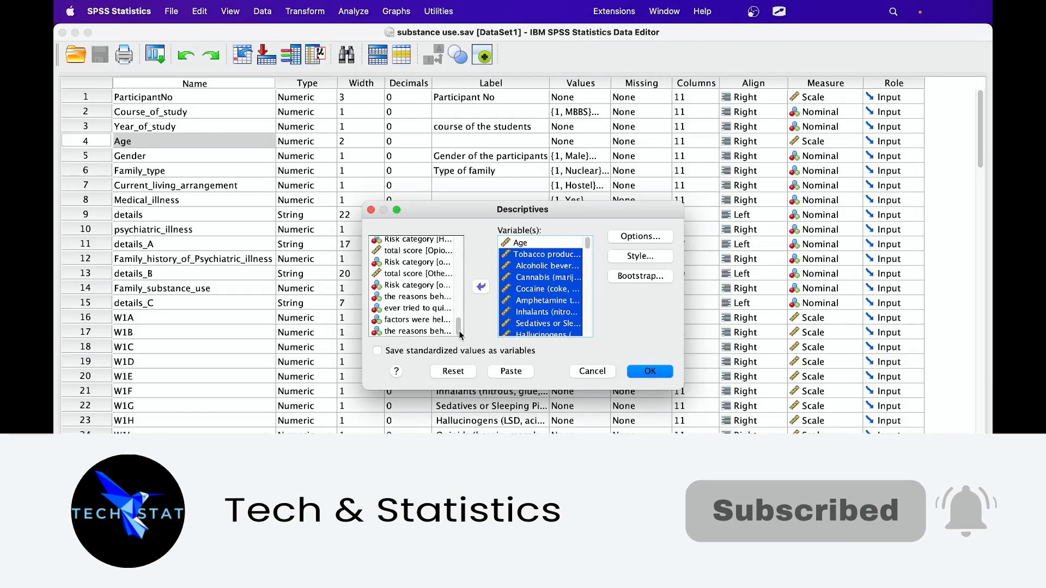
pyautogui.moveTo(461, 331); pyautogui.dragTo(459, 290)
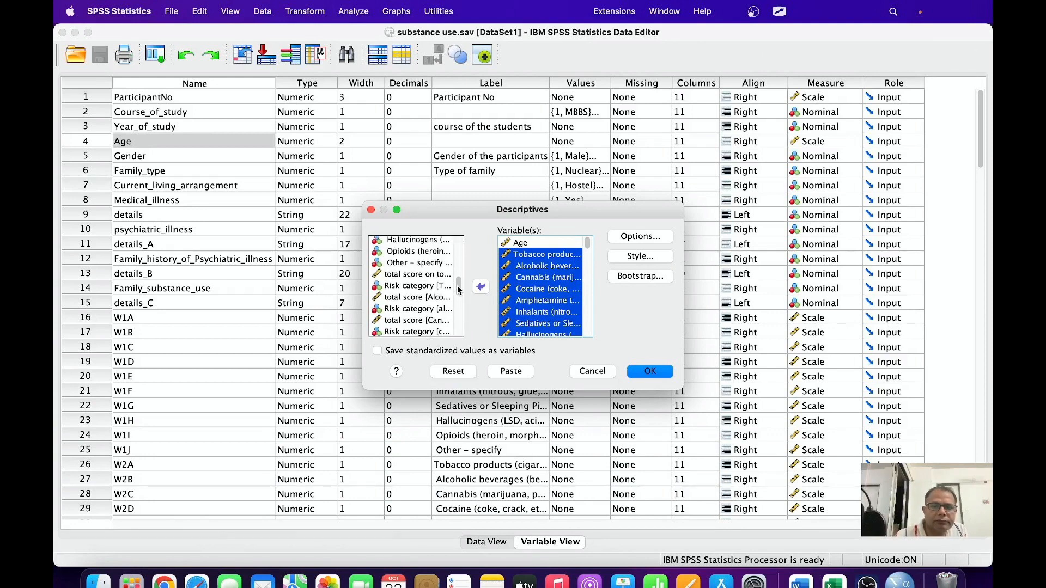
pyautogui.moveTo(587, 244); pyautogui.dragTo(588, 333)
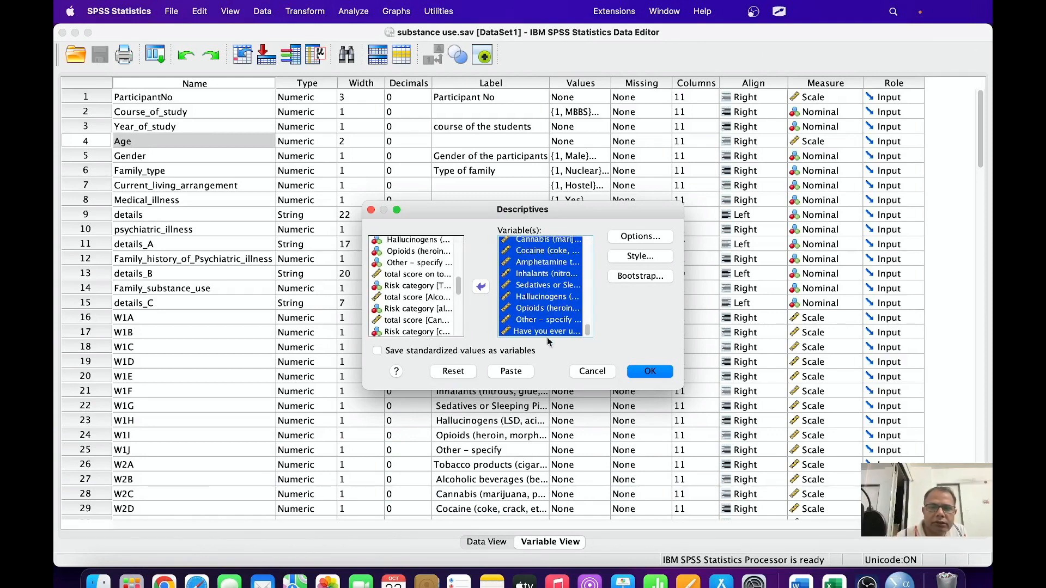
pyautogui.click(392, 276)
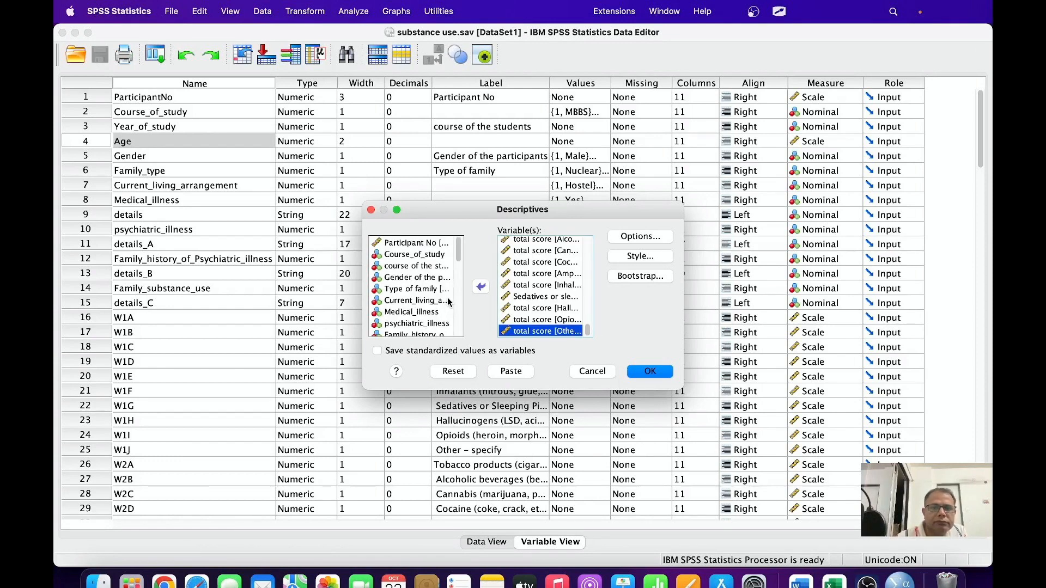
# Step: Review the Descriptives statistics options and table style, dismiss both without changes and run the analysis
pyautogui.click(631, 240)
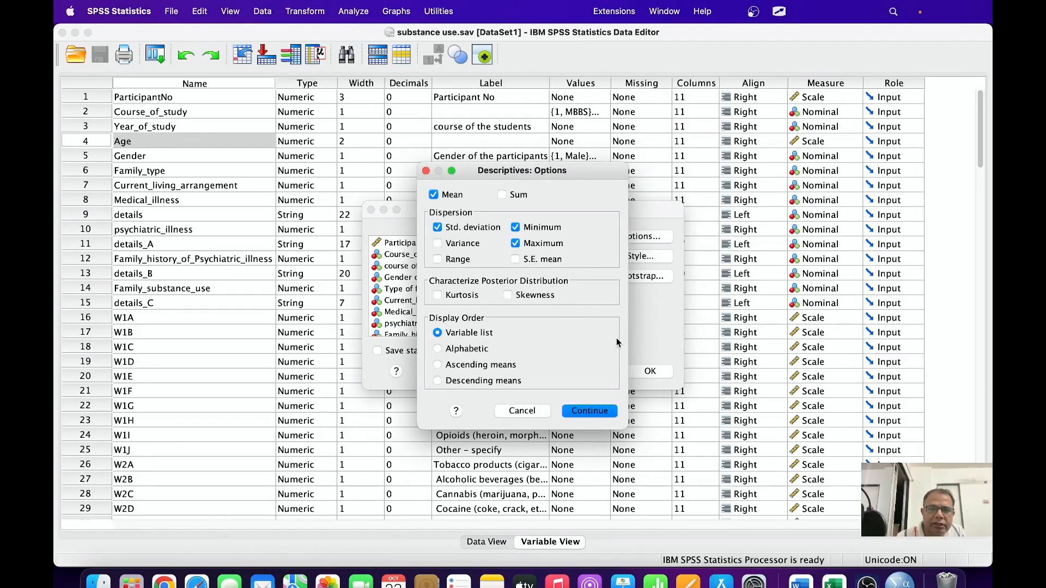
pyautogui.click(522, 411)
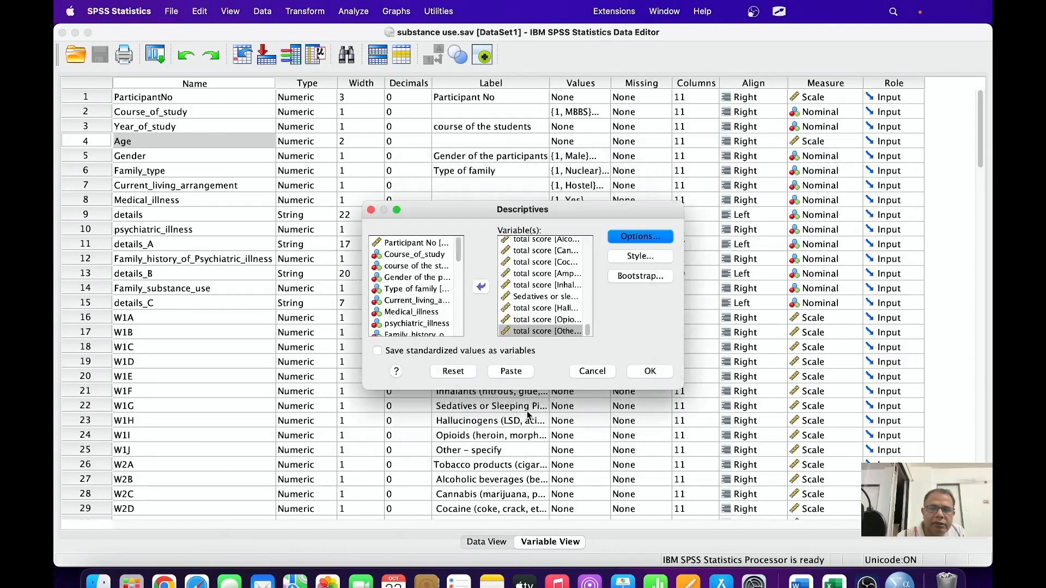
pyautogui.click(646, 257)
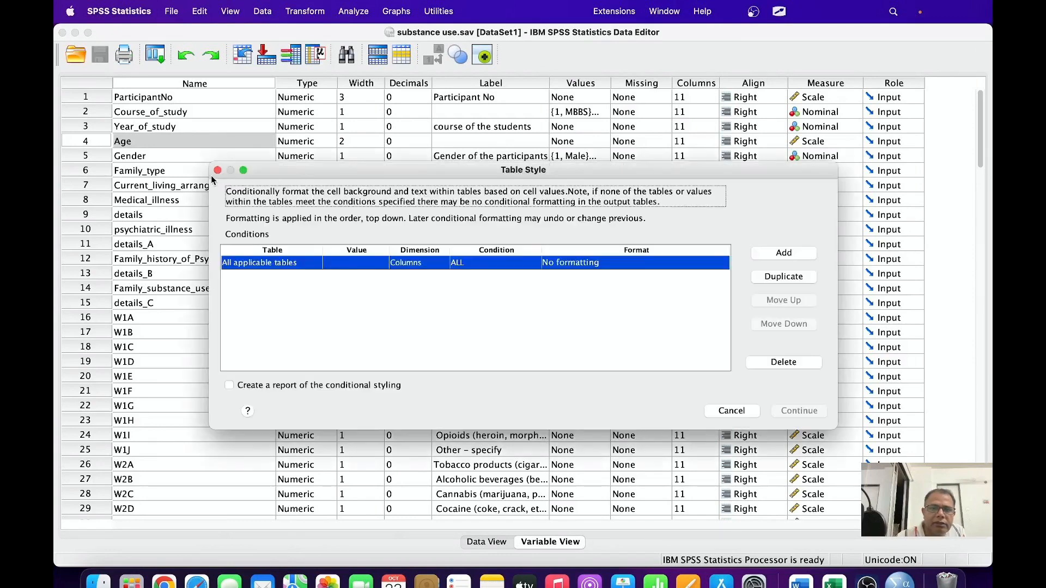
pyautogui.click(217, 170)
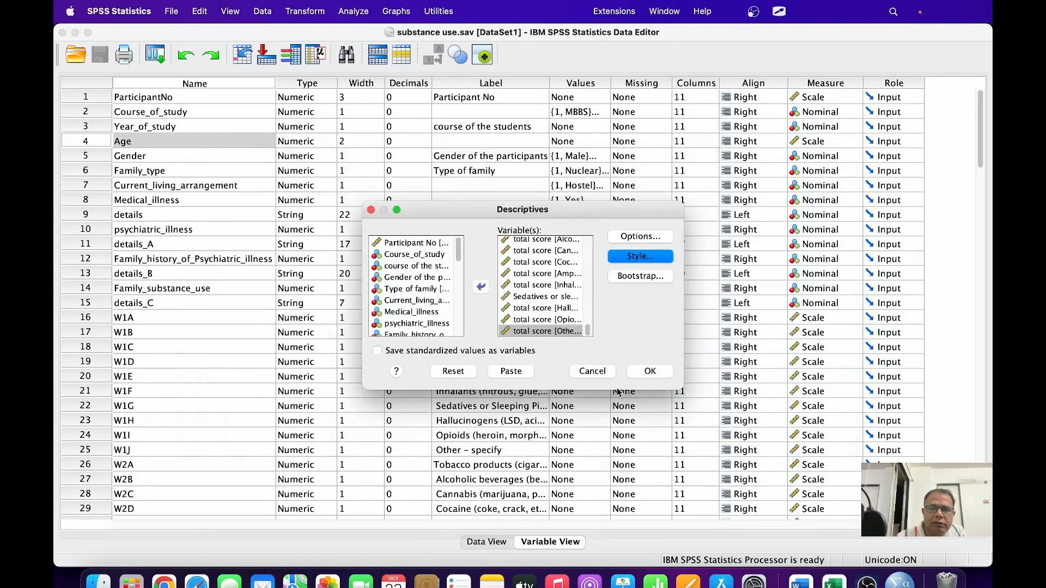
pyautogui.click(650, 371)
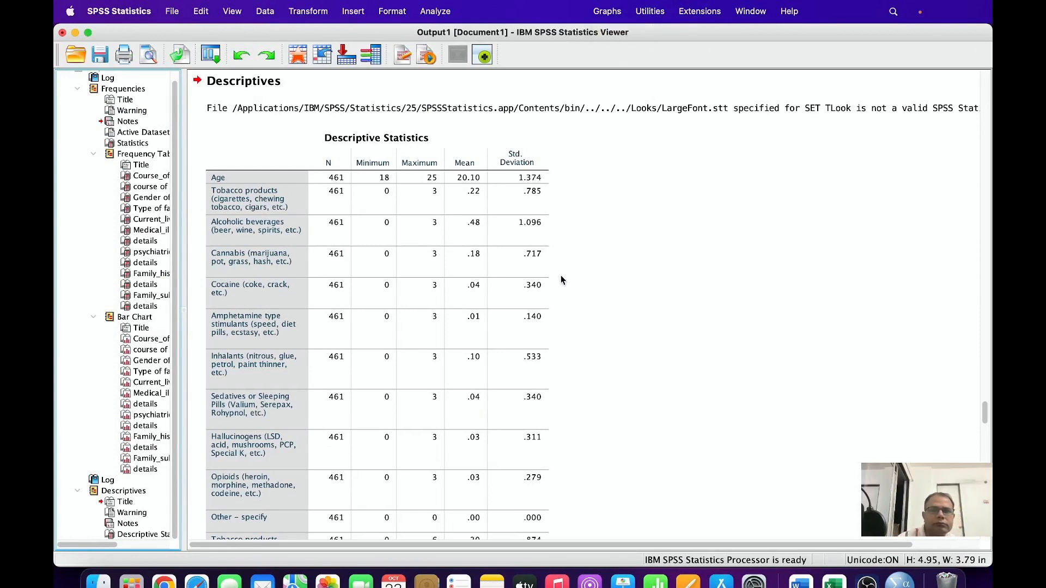
# Step: Examine the Descriptive Statistics table from Age down to the substance total scores, checking minimum, maximum, mean and standard deviation
pyautogui.click(534, 203)
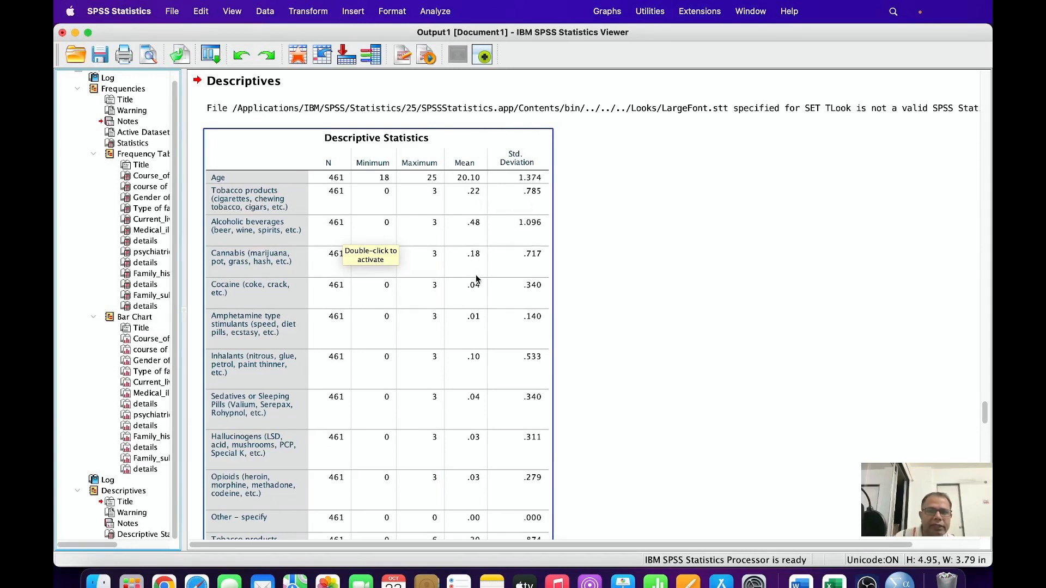
pyautogui.scroll(-5, 488, 380)
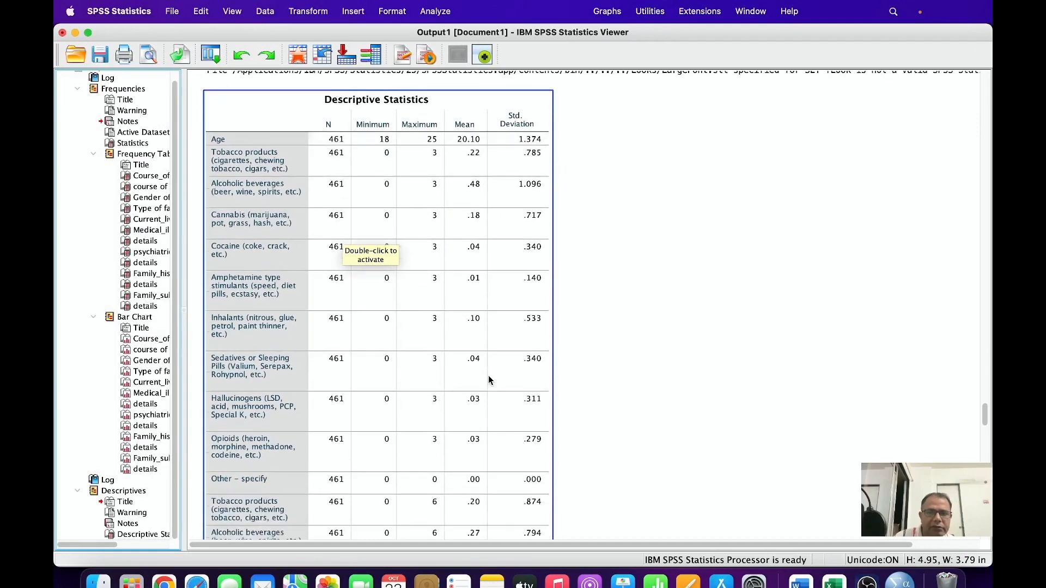
pyautogui.scroll(-1, 487, 369)
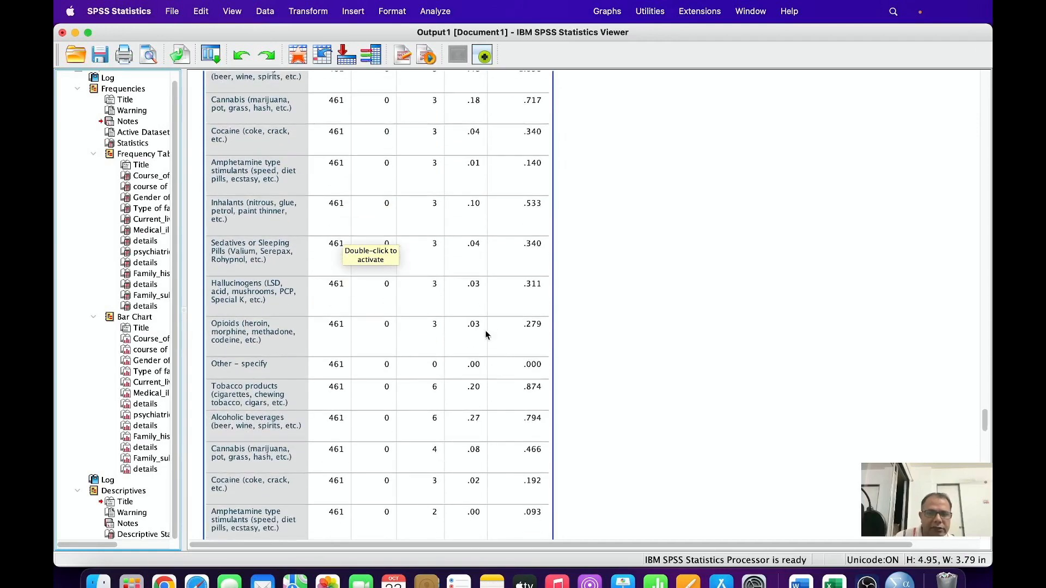
pyautogui.scroll(-5, 484, 338)
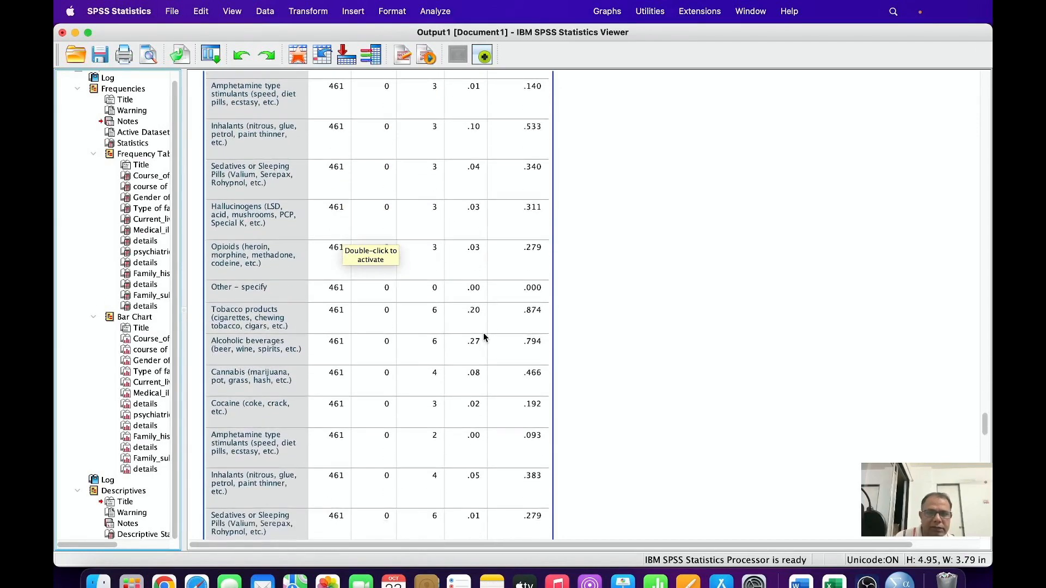
pyautogui.scroll(-9, 483, 335)
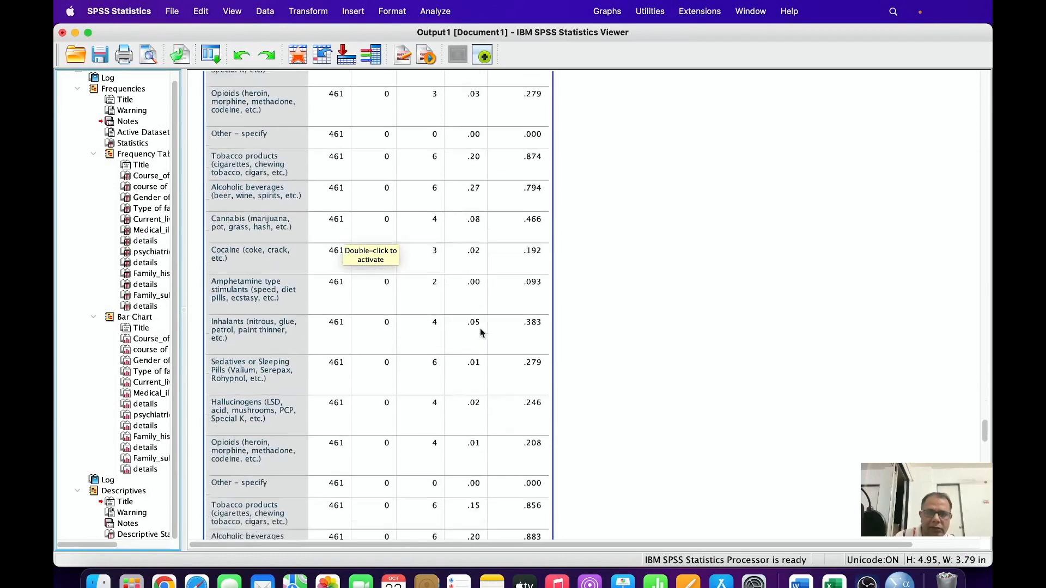
pyautogui.scroll(-6, 479, 330)
pyautogui.scroll(-3, 480, 330)
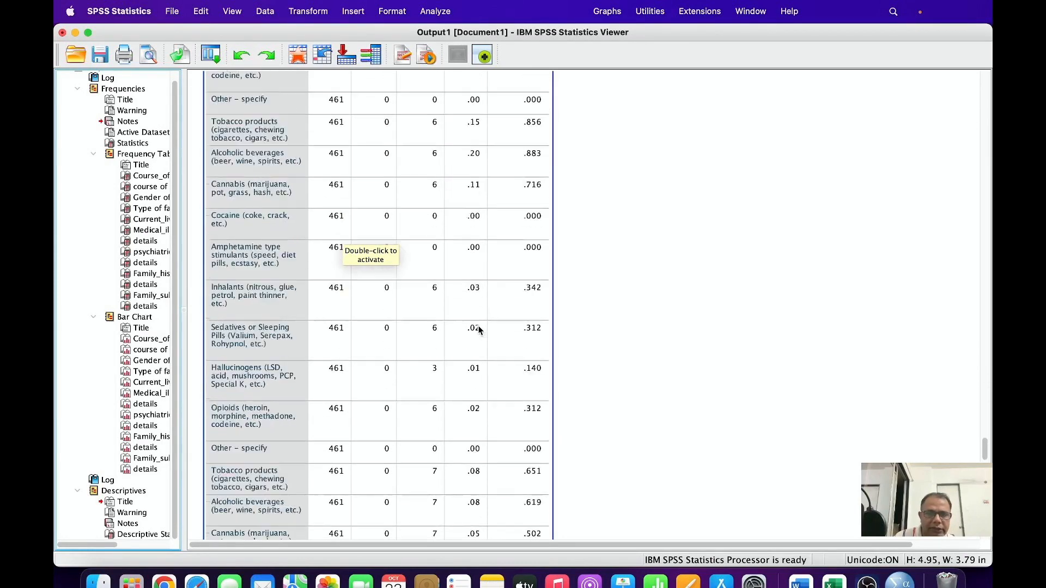
pyautogui.scroll(-9, 479, 329)
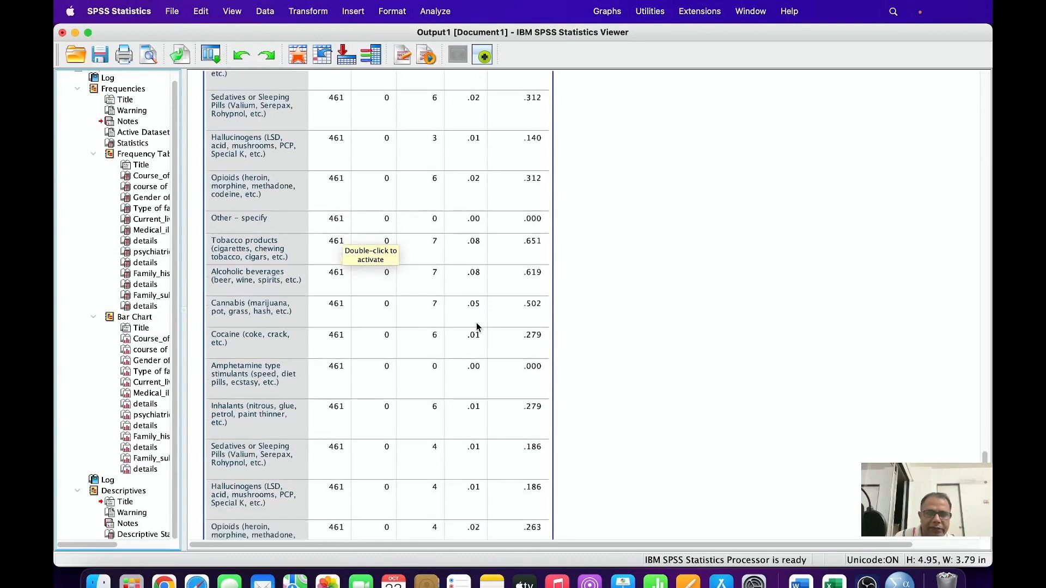
pyautogui.scroll(-5, 476, 326)
pyautogui.scroll(-9, 477, 327)
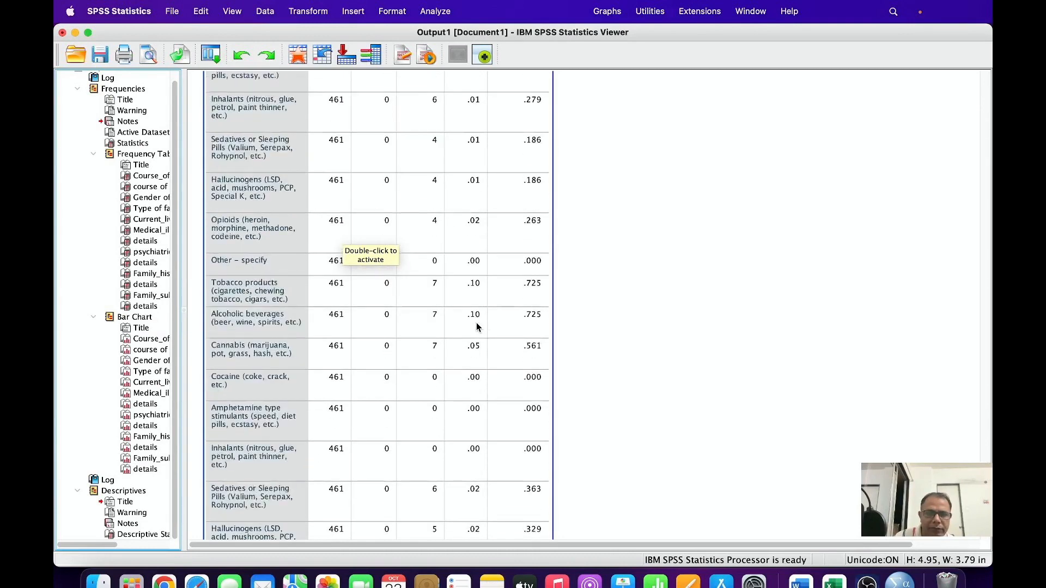
pyautogui.scroll(-9, 476, 326)
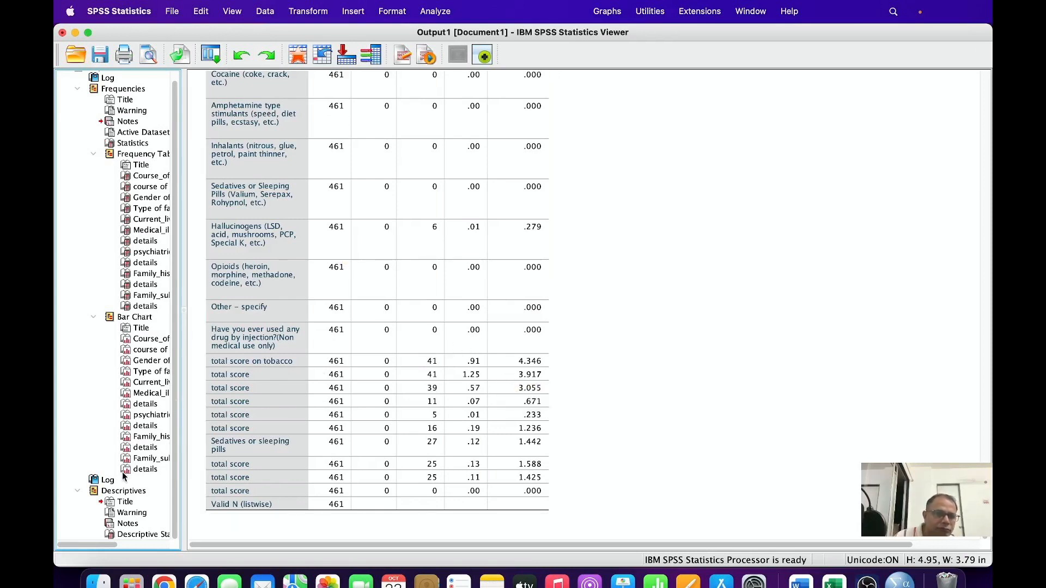
# Step: Start exporting only the Descriptives output as Word/RTF, with the destination folder Documents > SPSS tutorial data > PGs and Faculties
pyautogui.click(96, 496)
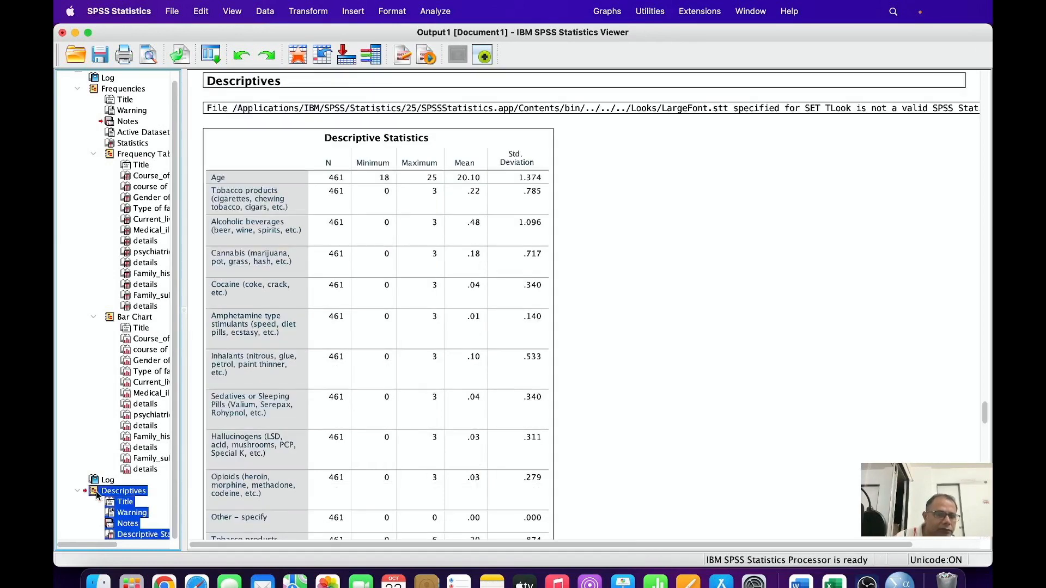
pyautogui.rightClick(127, 496)
pyautogui.click(145, 527)
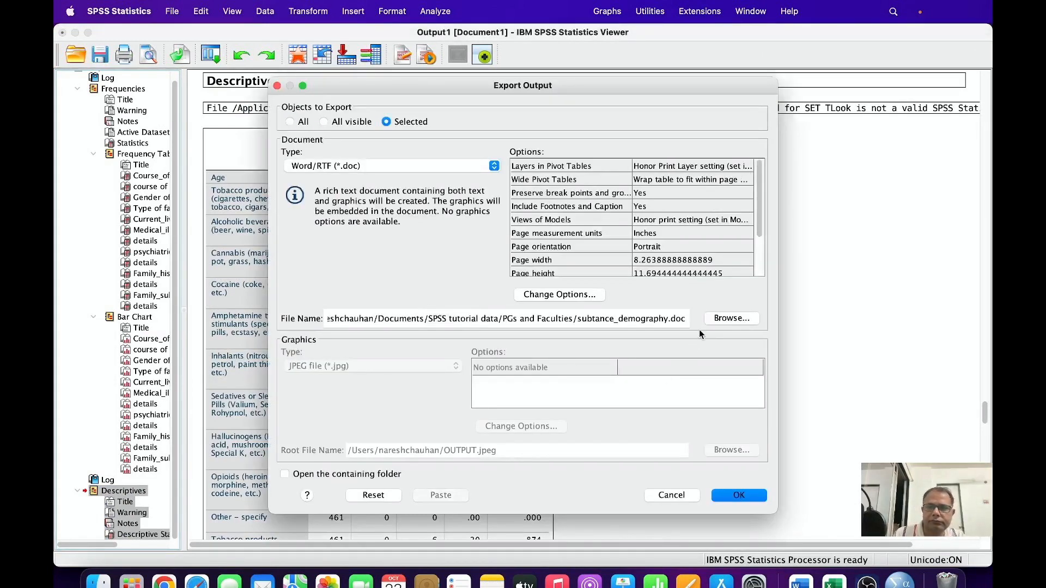
pyautogui.click(721, 320)
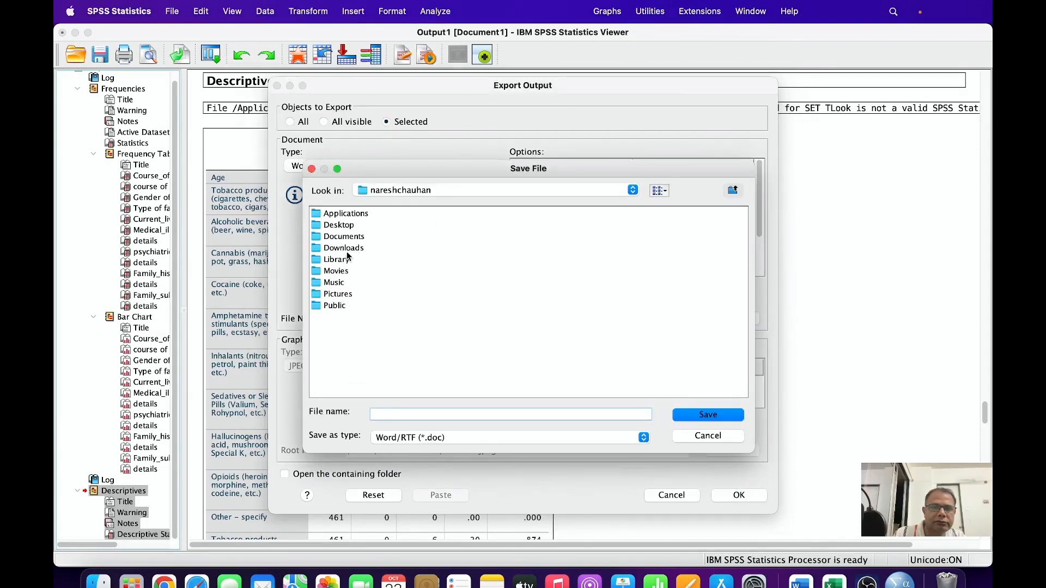
pyautogui.click(337, 238)
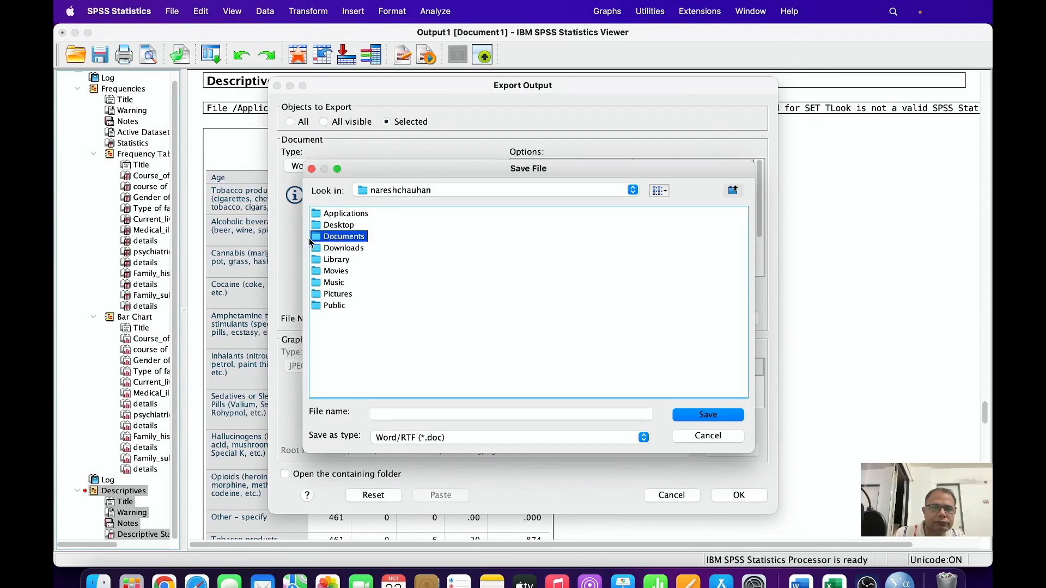
pyautogui.doubleClick(336, 239)
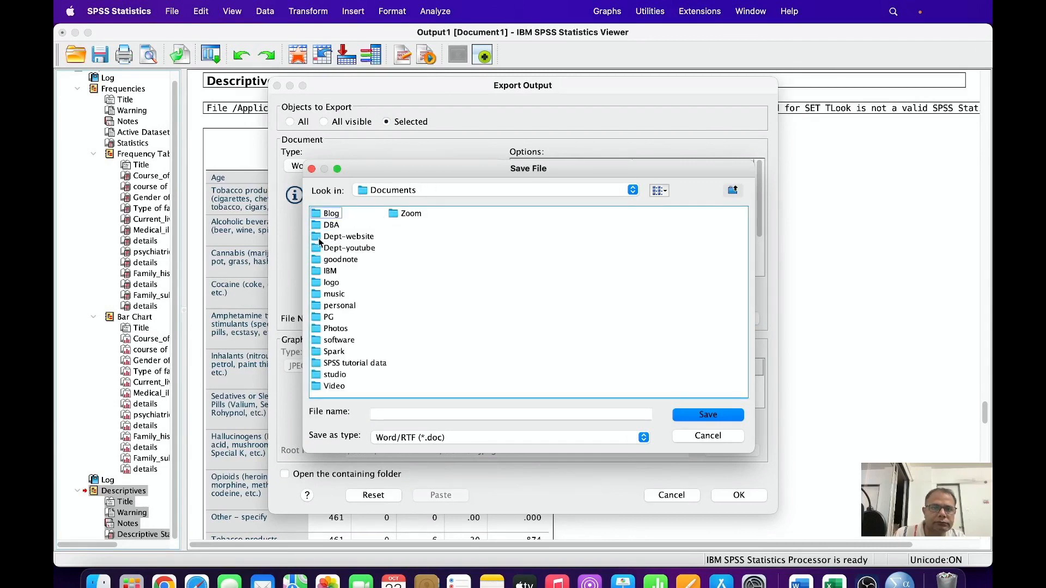
pyautogui.doubleClick(351, 364)
pyautogui.doubleClick(368, 213)
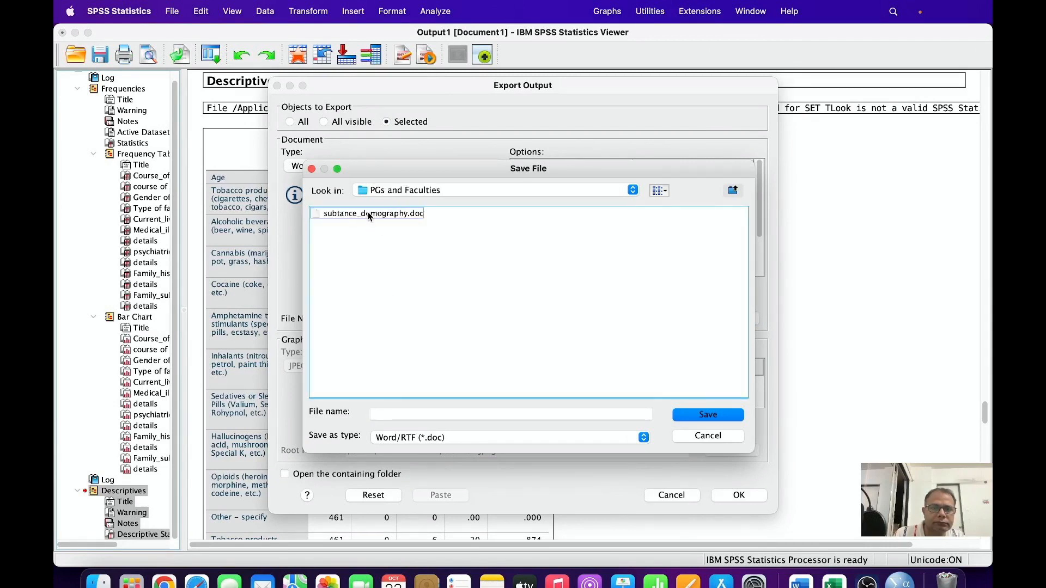
# Step: Name the export file "individual question score mean" and export the selected Descriptives output
pyautogui.click(399, 416)
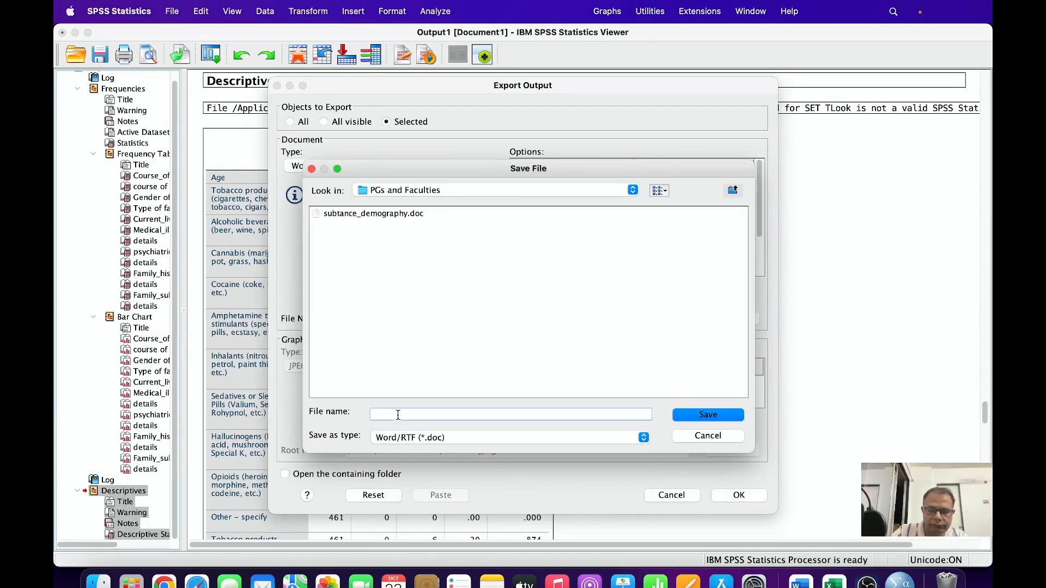
pyautogui.press('BackSpace')
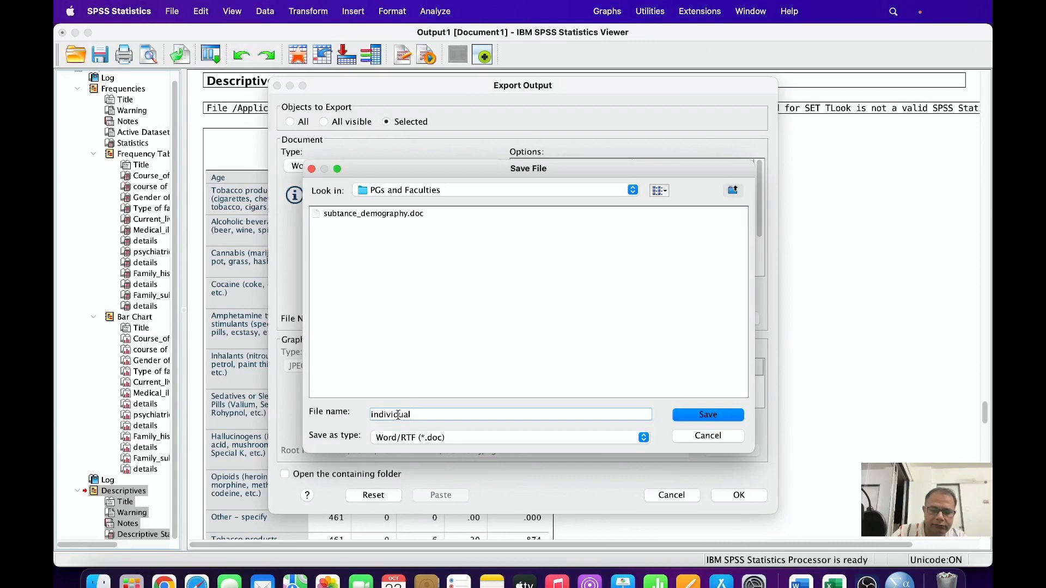
pyautogui.write('tion score mean')
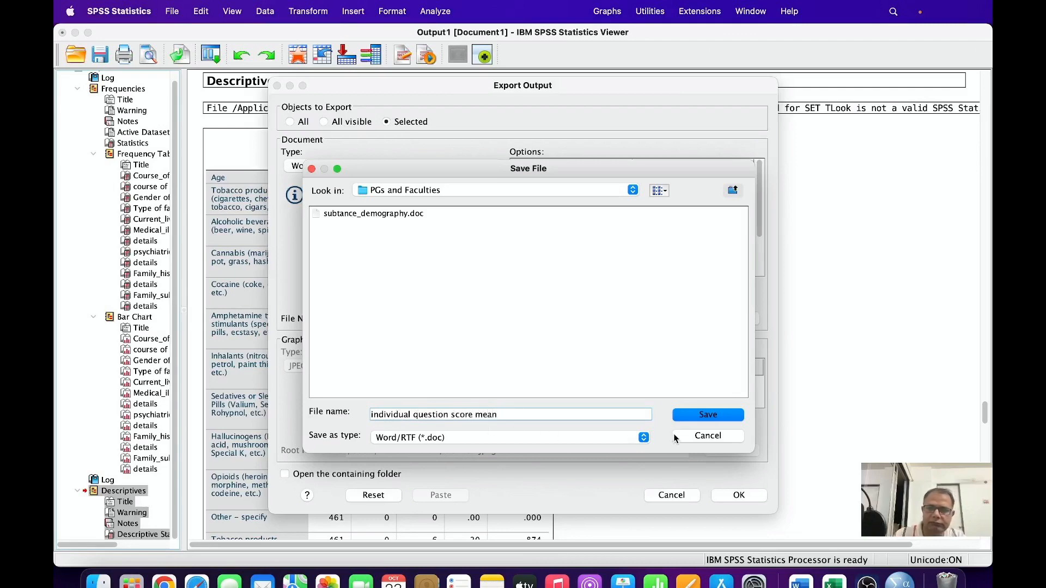
pyautogui.click(690, 417)
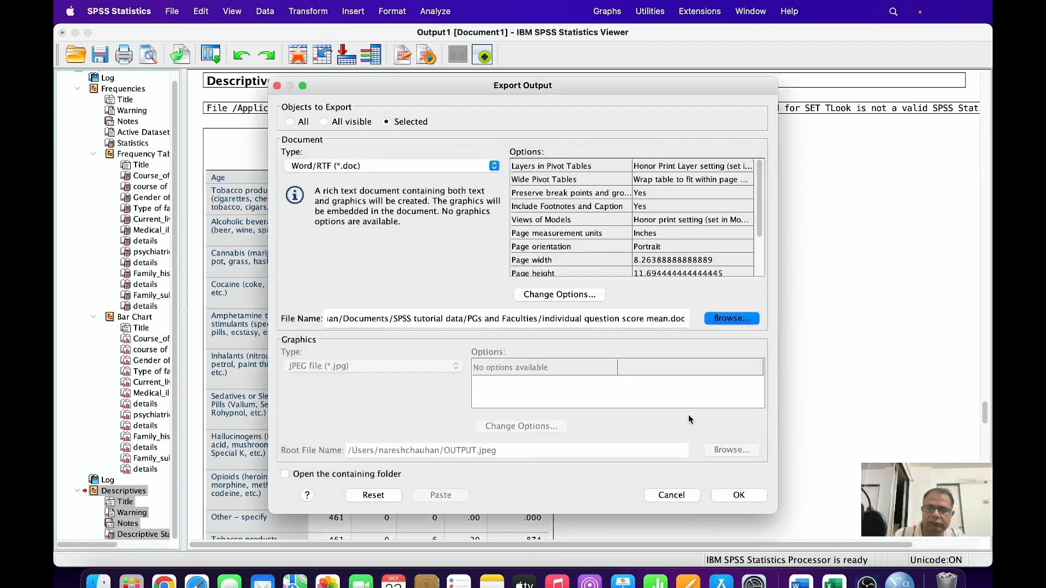
pyautogui.click(735, 498)
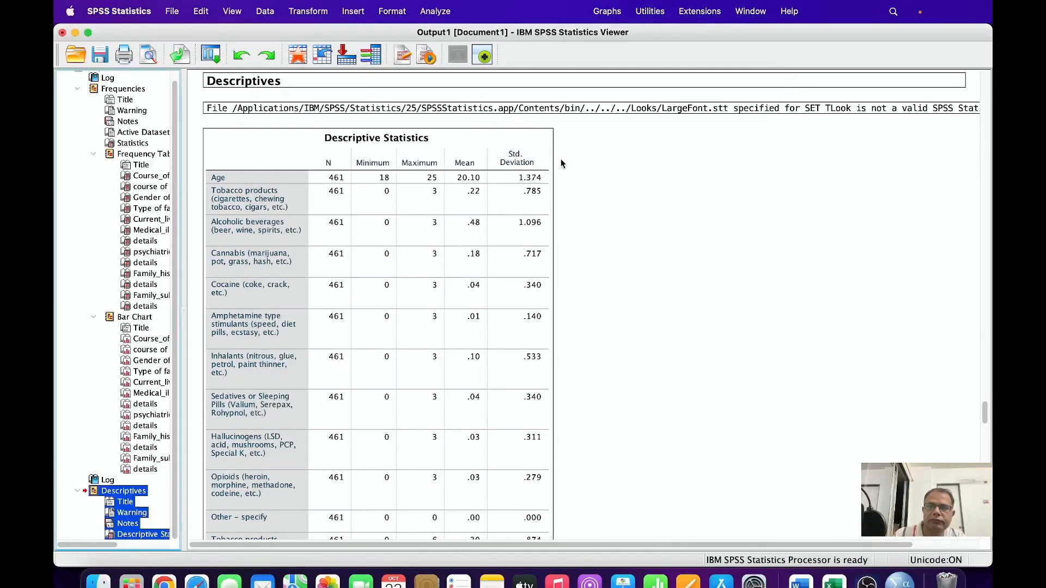
# Step: Switch to the substance use.sav variable list and review the variables' measurement types, risk categories and the labels of QA to QD
pyautogui.click(756, 15)
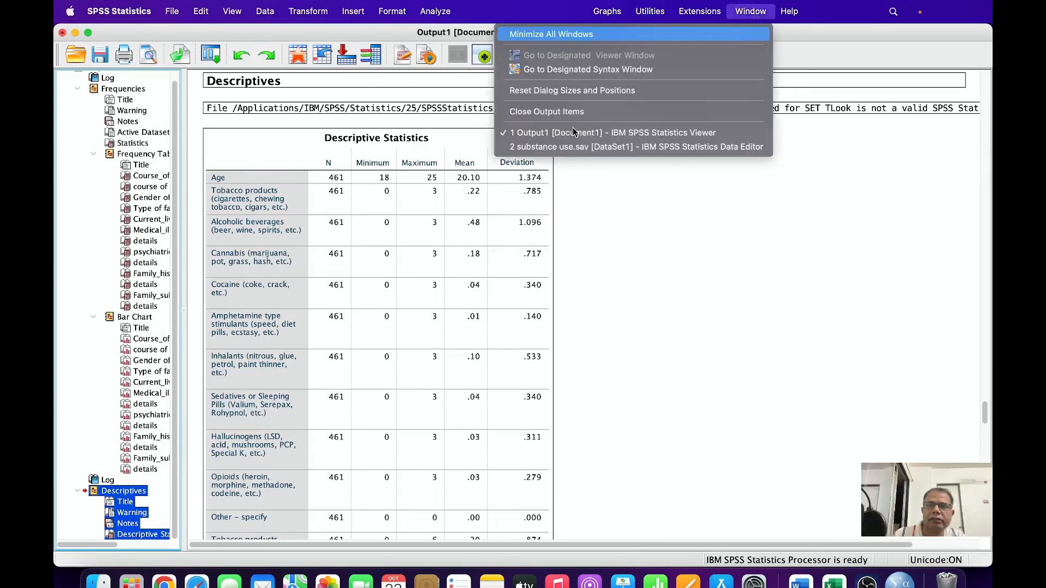
pyautogui.click(575, 127)
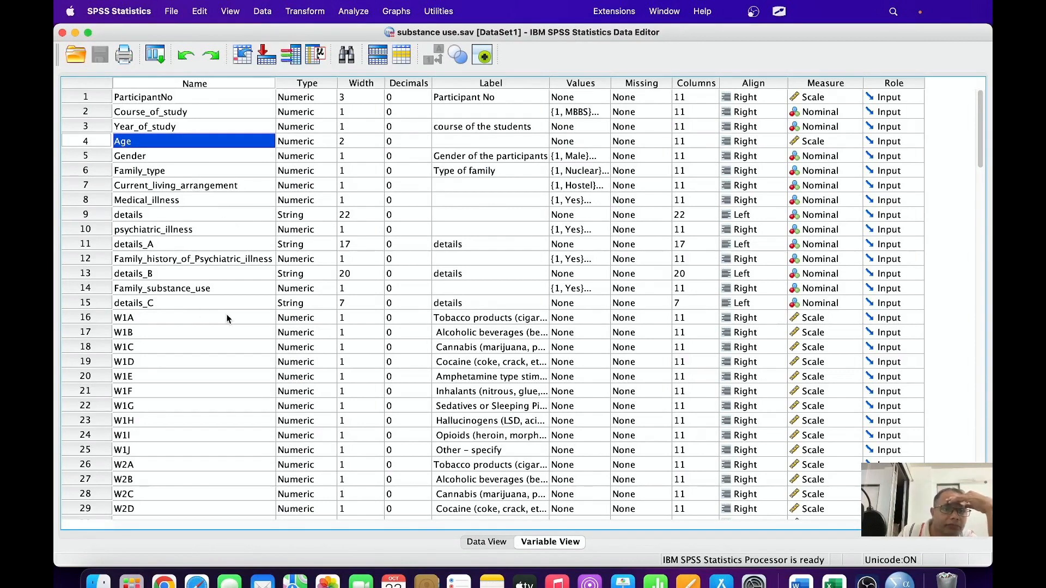
pyautogui.scroll(-10, 227, 316)
pyautogui.scroll(-13, 227, 314)
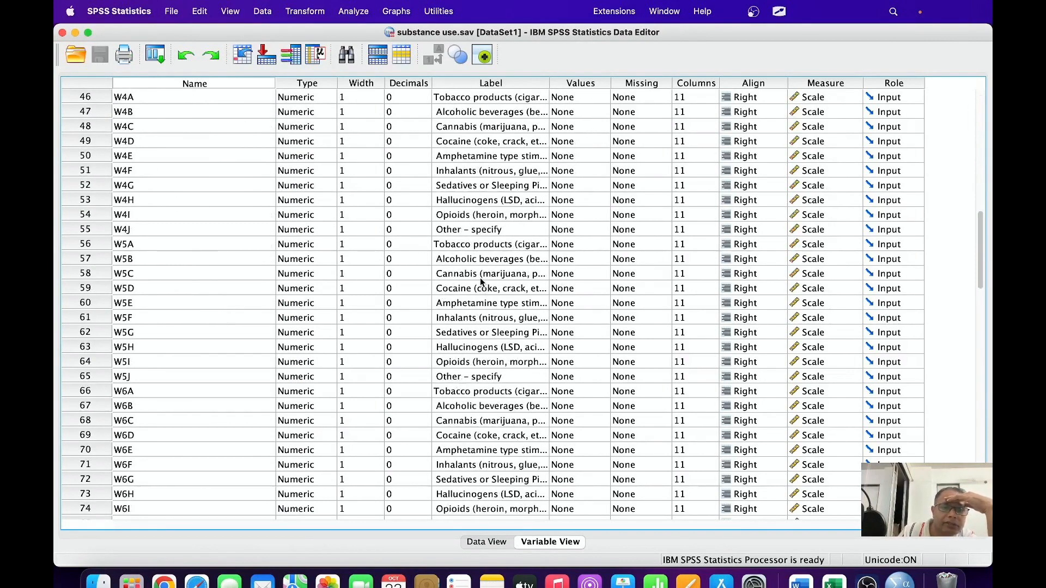
pyautogui.moveTo(983, 221); pyautogui.dragTo(969, 97)
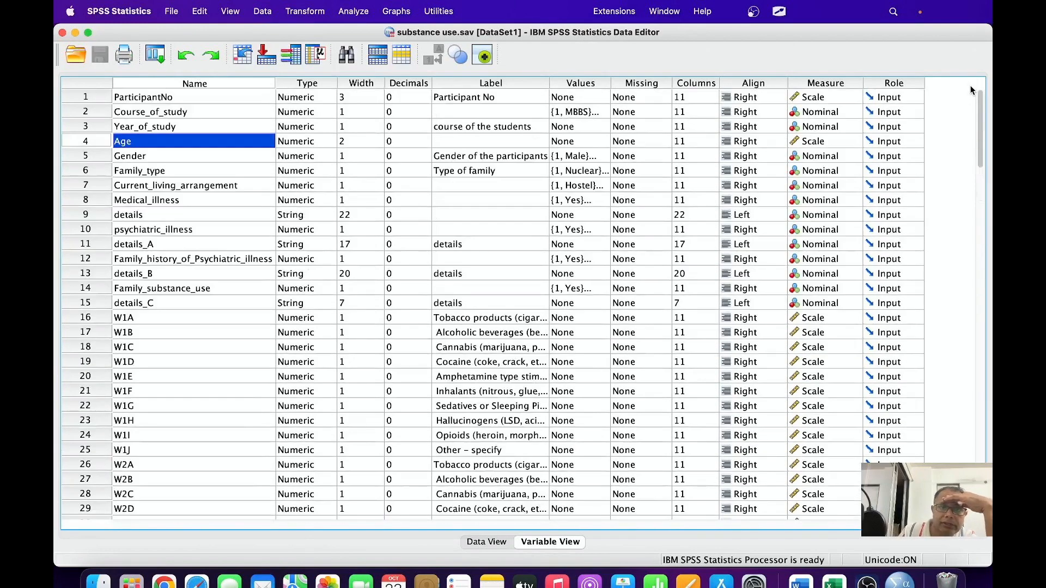
pyautogui.scroll(-10, 969, 109)
pyautogui.scroll(-13, 973, 241)
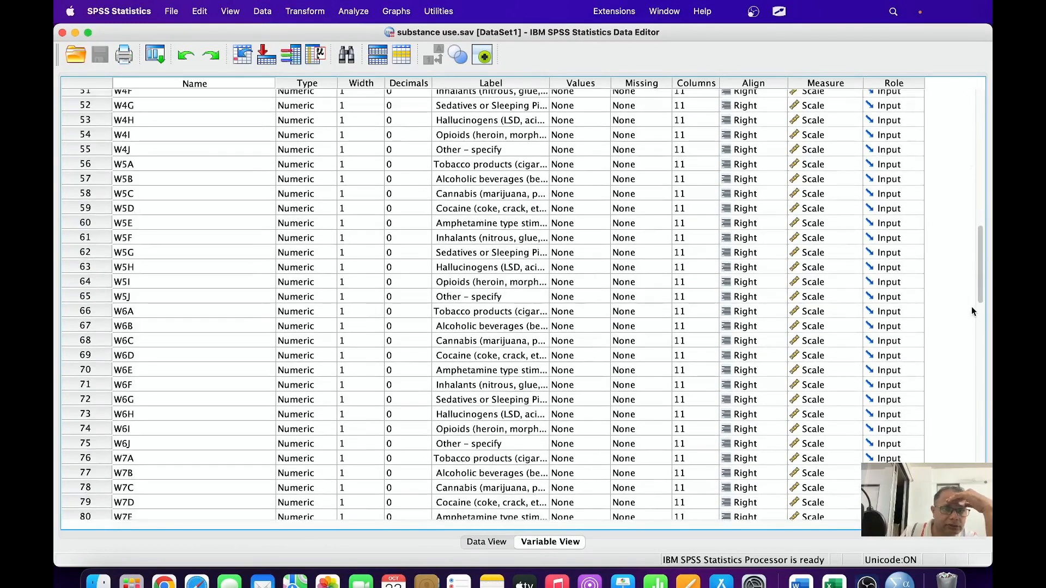
pyautogui.scroll(-20, 982, 264)
pyautogui.scroll(-15, 974, 414)
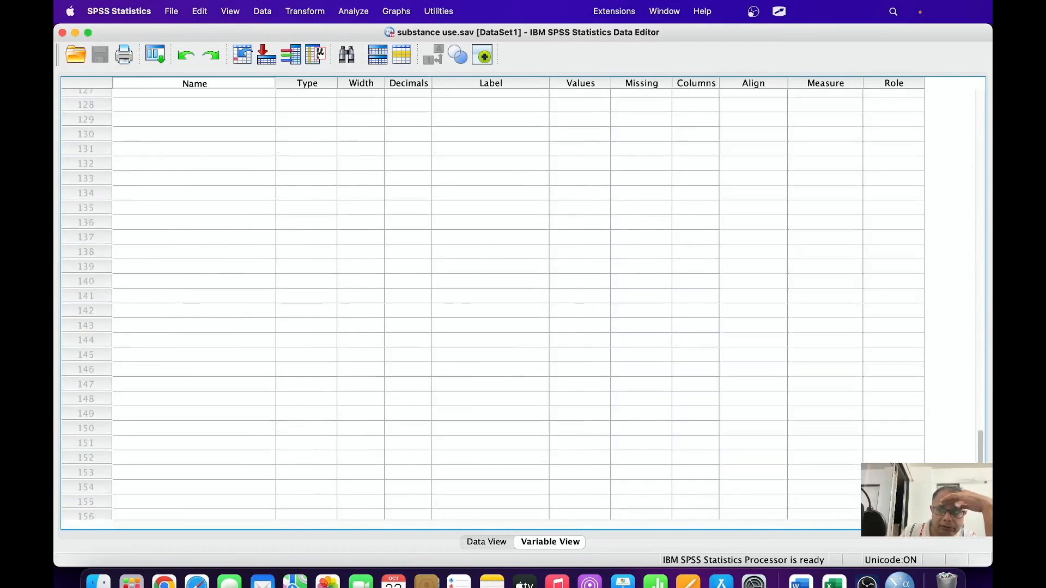
pyautogui.scroll(13, 970, 403)
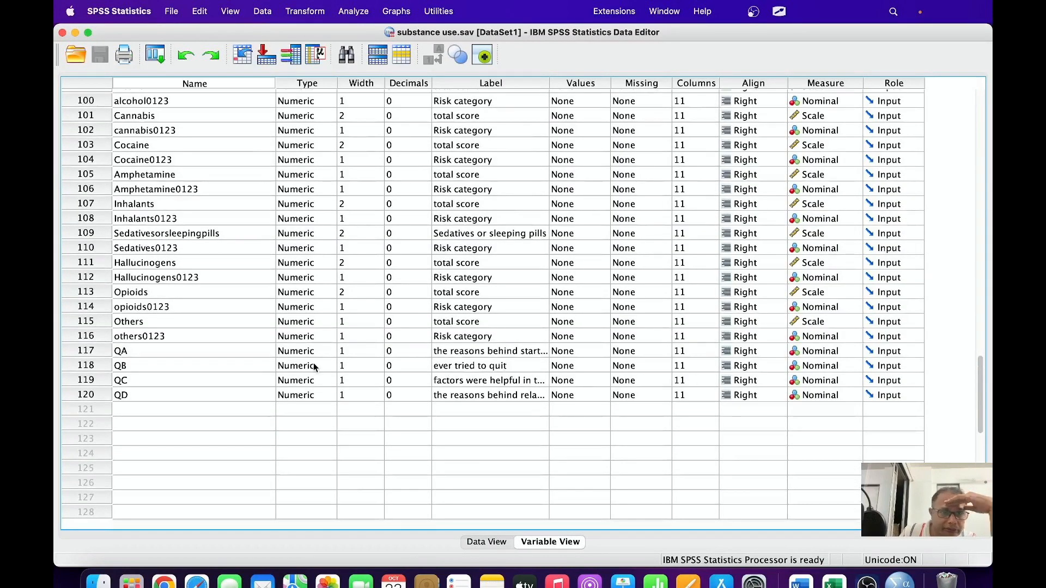
pyautogui.click(469, 356)
pyautogui.click(471, 365)
pyautogui.click(471, 381)
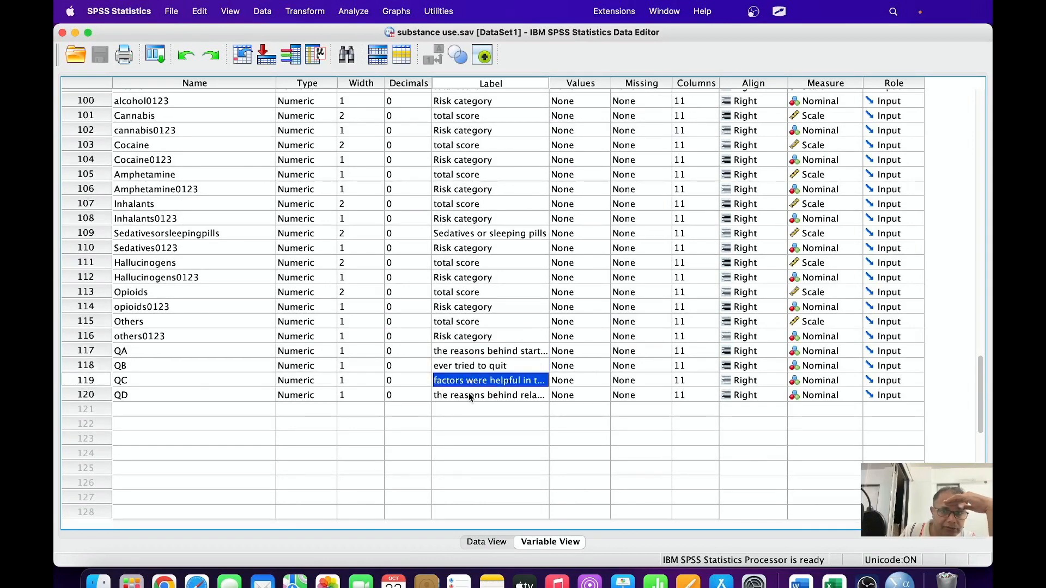
pyautogui.click(470, 396)
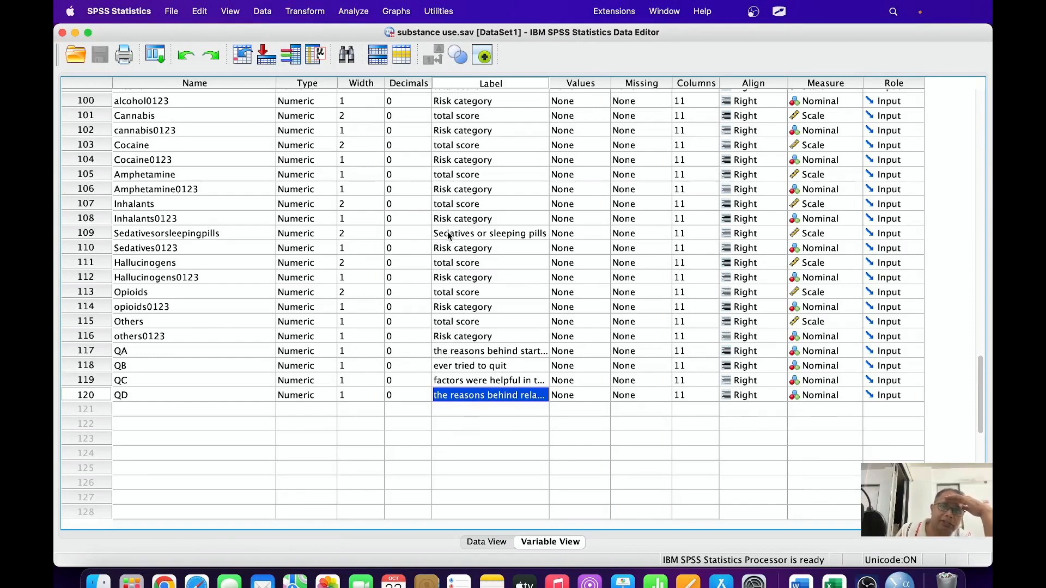
# Step: Open the Frequencies analysis and reset it to clear the previously chosen variables
pyautogui.click(352, 12)
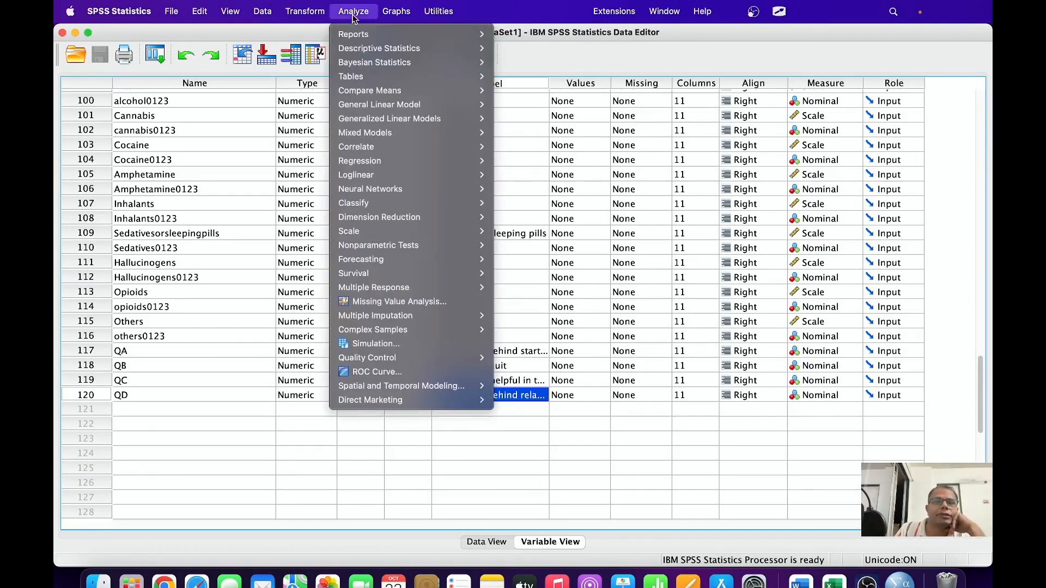
pyautogui.moveTo(396, 49)
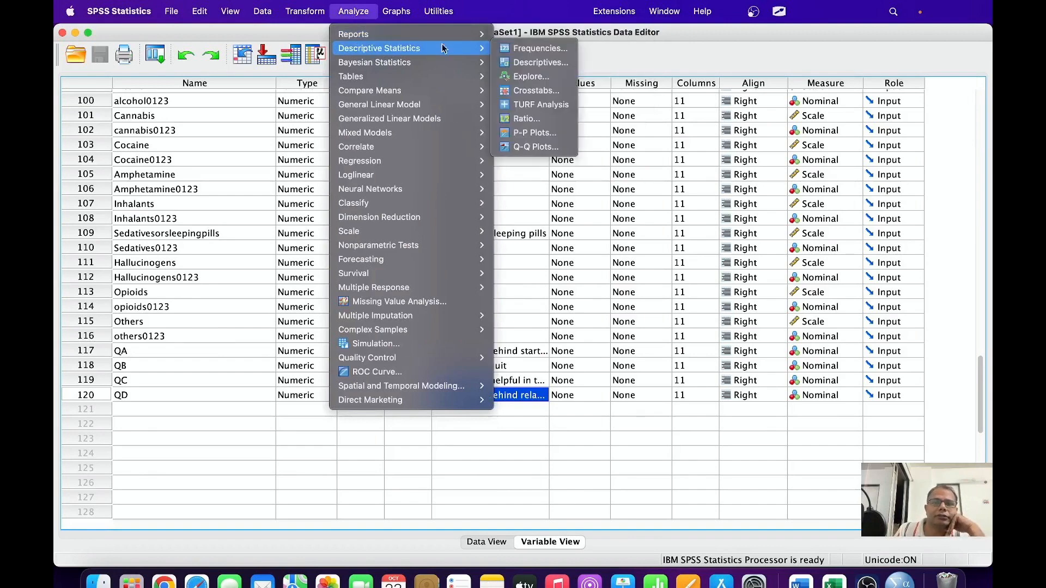
pyautogui.click(545, 48)
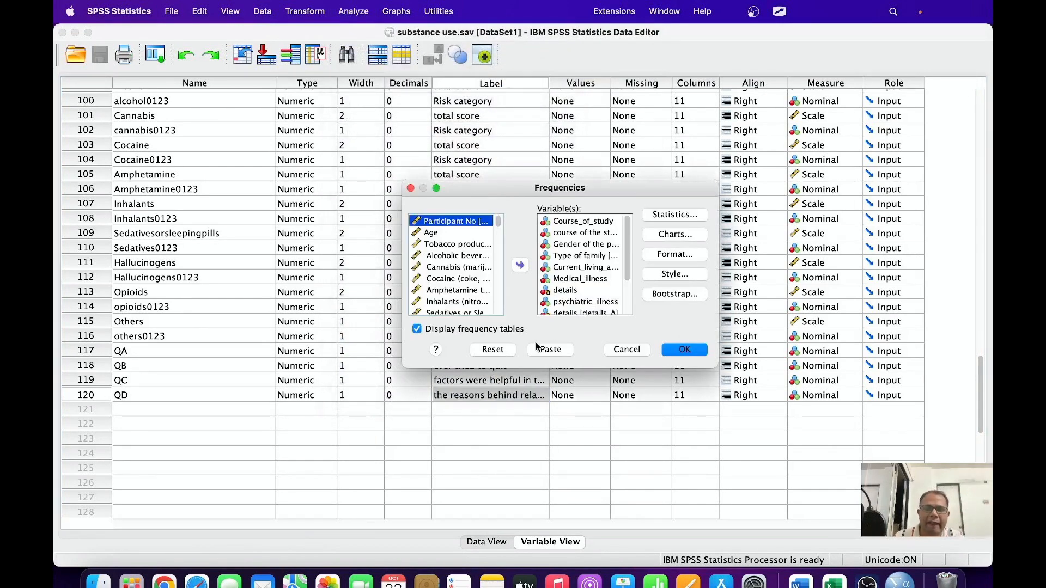
pyautogui.click(493, 349)
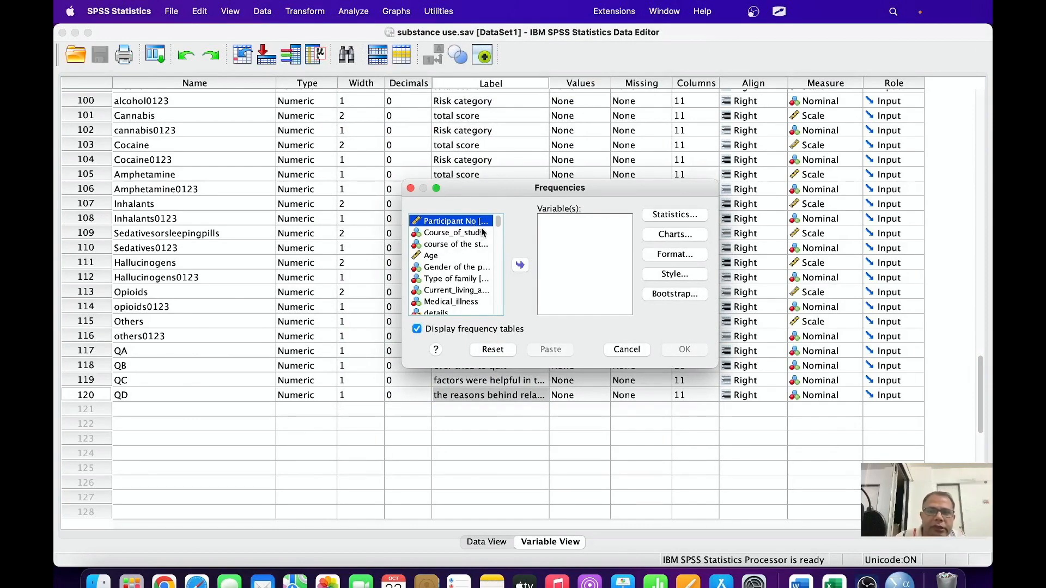
# Step: Add the Risk category variables for tobacco, alcohol and cannabis to the Frequencies variables
pyautogui.moveTo(499, 224); pyautogui.dragTo(502, 290)
pyautogui.scroll(-5, 502, 289)
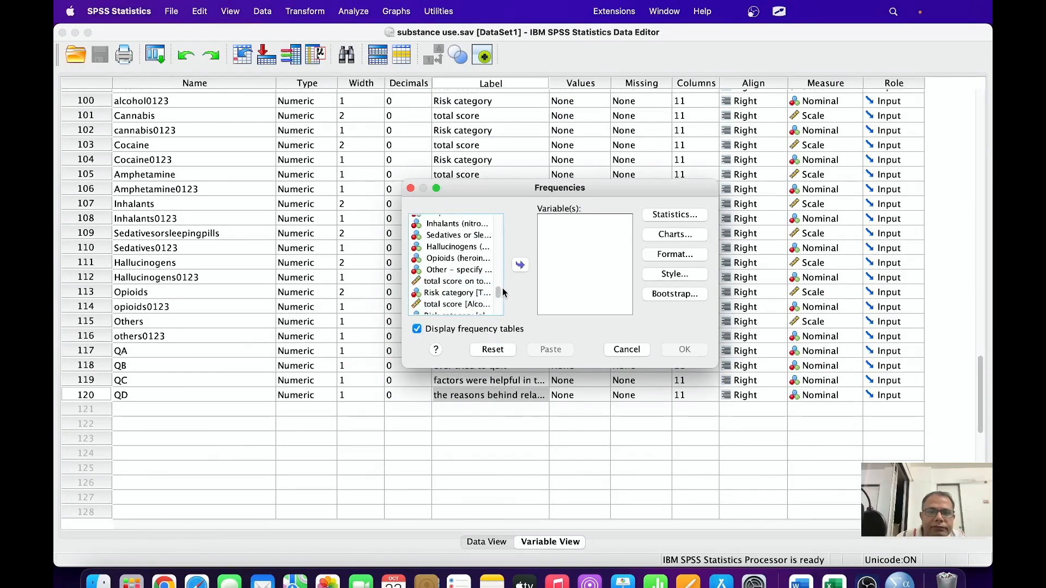
pyautogui.click(462, 275)
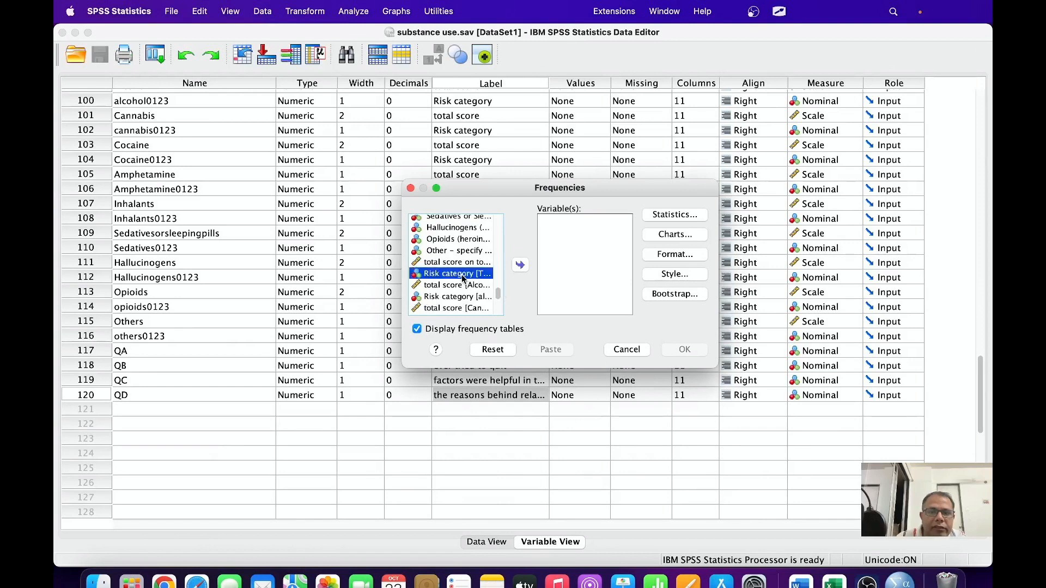
pyautogui.click(519, 267)
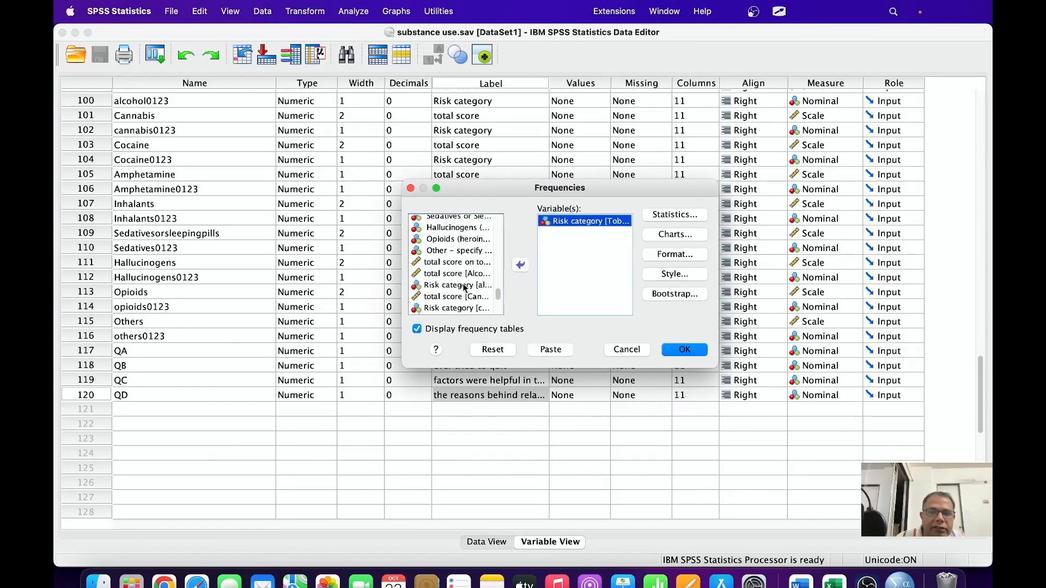
pyautogui.click(463, 286)
pyautogui.click(519, 267)
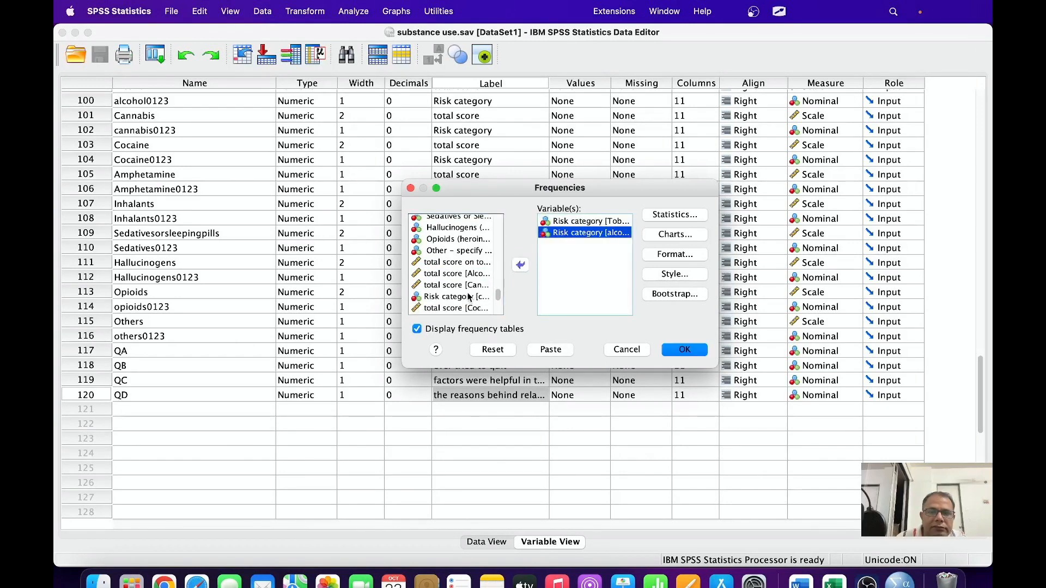
pyautogui.click(470, 297)
pyautogui.click(519, 265)
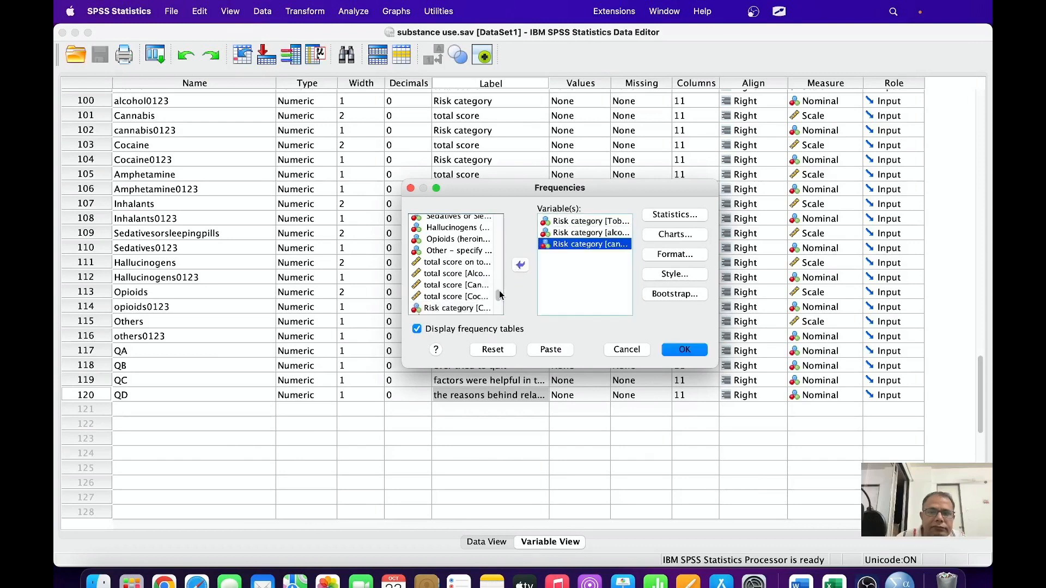
# Step: Add the Risk category variables for cocaine and amphetamine to the Frequencies variables
pyautogui.scroll(-3, 500, 295)
pyautogui.scroll(-1, 501, 295)
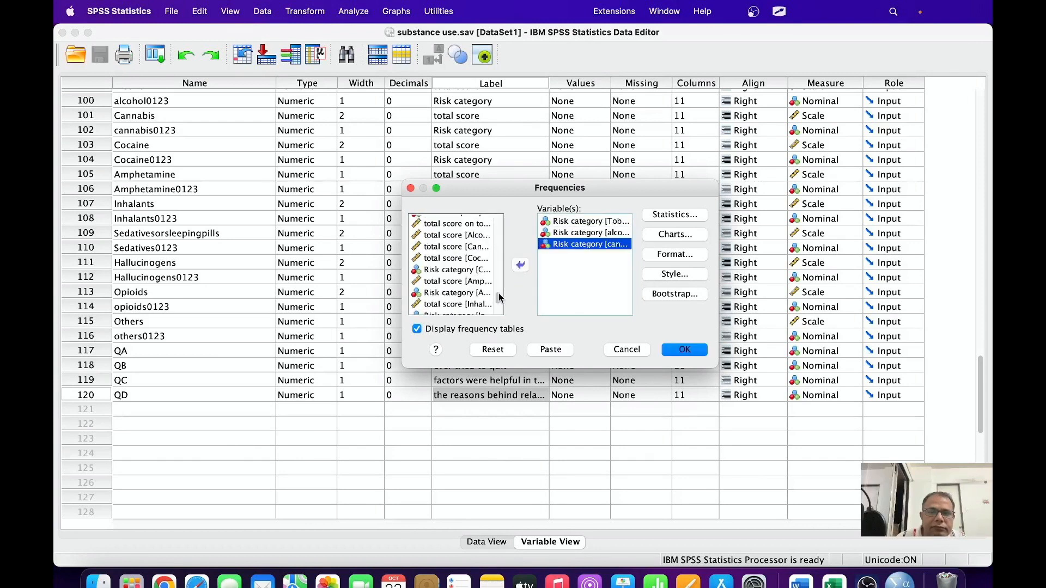
pyautogui.click(476, 269)
pyautogui.click(515, 267)
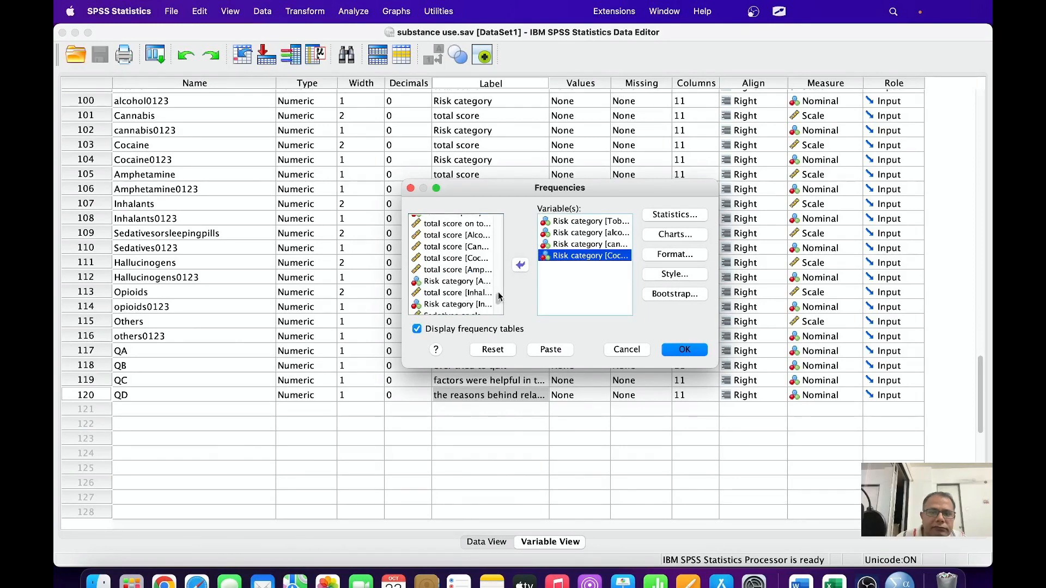
pyautogui.click(466, 282)
pyautogui.click(521, 265)
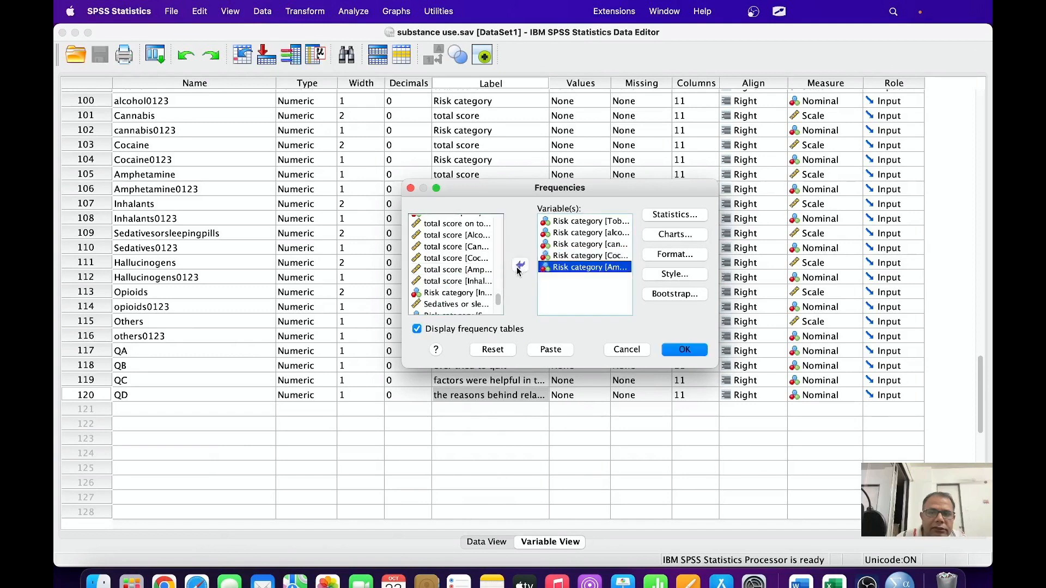
# Step: Add the Risk category variables for inhalants, sedatives and hallucinogens to the Frequencies variables
pyautogui.click(473, 293)
pyautogui.doubleClick(473, 293)
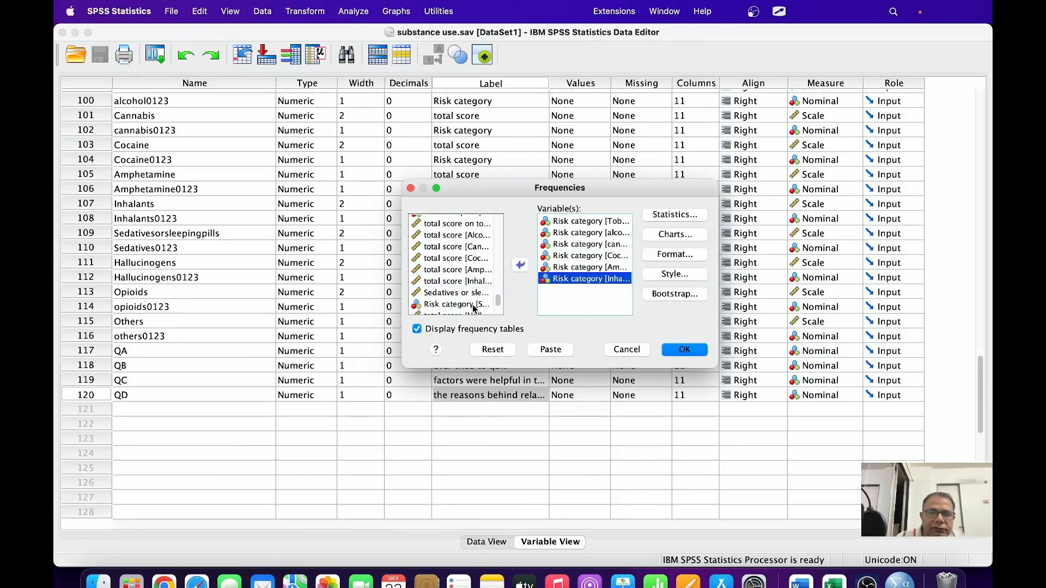
pyautogui.click(473, 305)
pyautogui.click(520, 264)
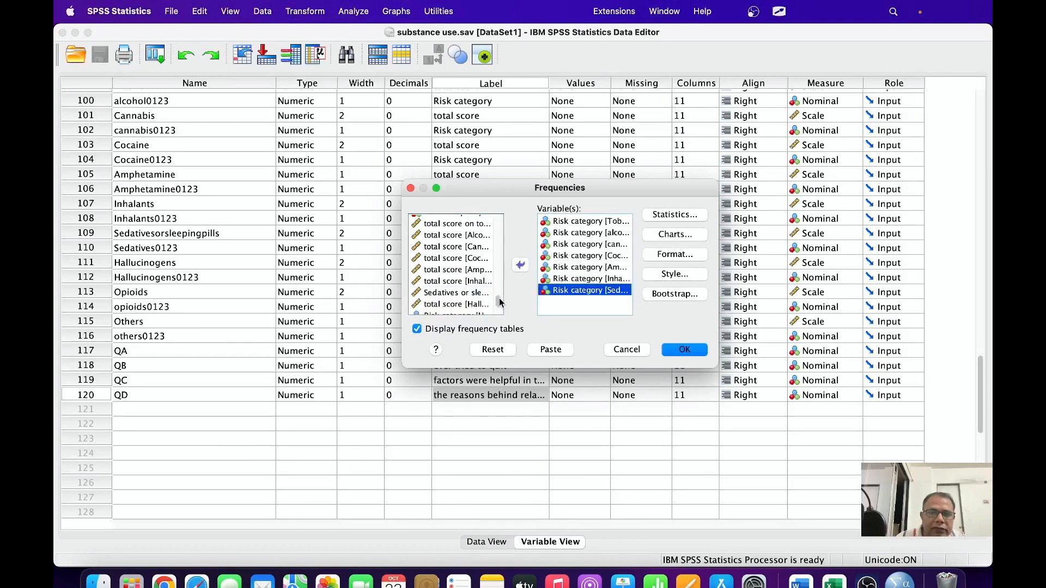
pyautogui.scroll(-4, 500, 302)
pyautogui.click(480, 272)
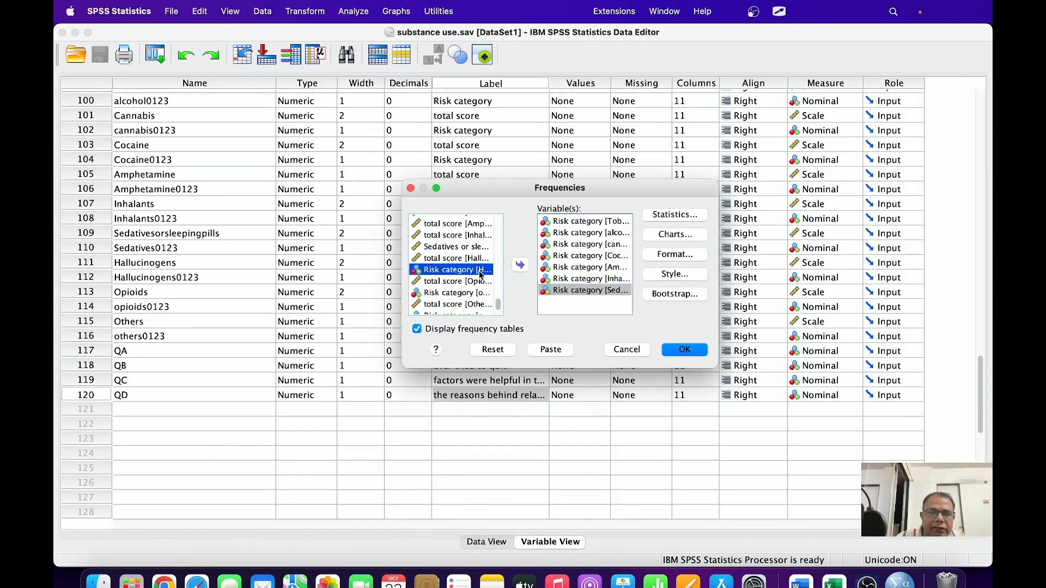
pyautogui.click(521, 265)
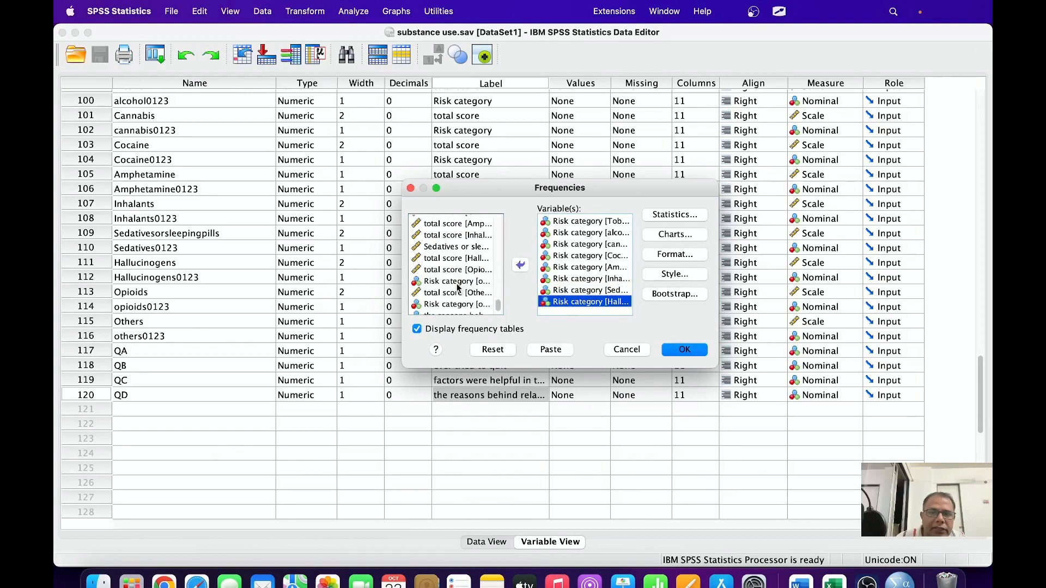
# Step: Add the Risk category variables for opioids and others to the Frequencies variables
pyautogui.click(466, 282)
pyautogui.click(518, 267)
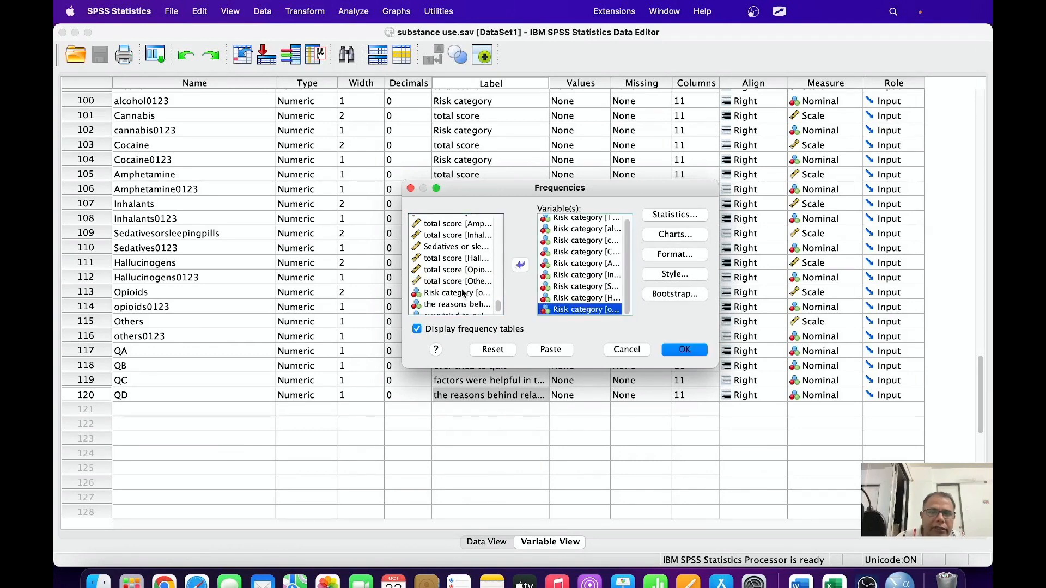
pyautogui.click(461, 294)
pyautogui.click(520, 267)
# Step: Add the QA to QD variables on reasons for starting, quit attempts, helpful quitting factors and relapse reasons to the Frequencies variables
pyautogui.scroll(-2, 497, 308)
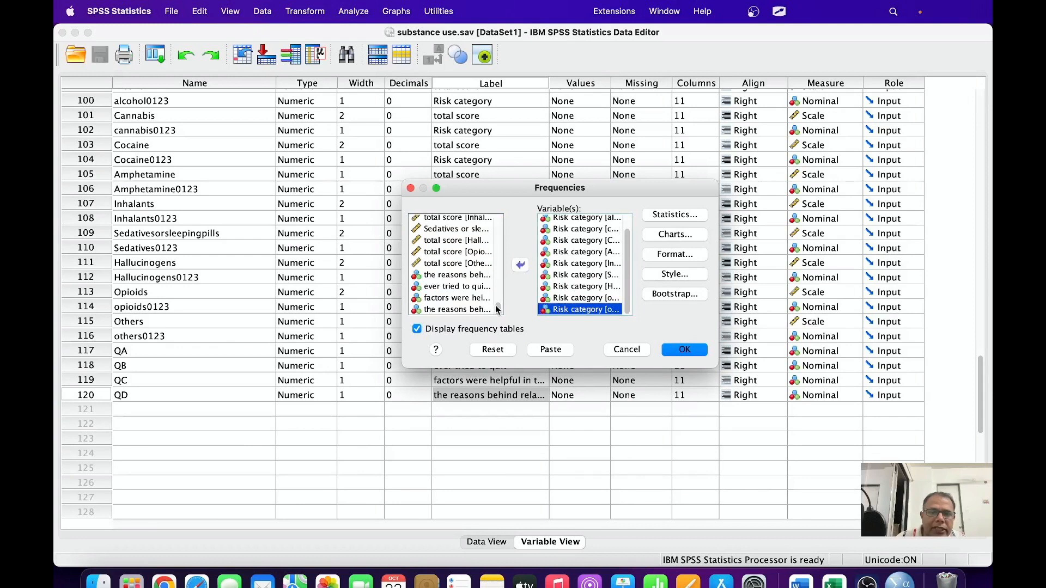
pyautogui.click(465, 277)
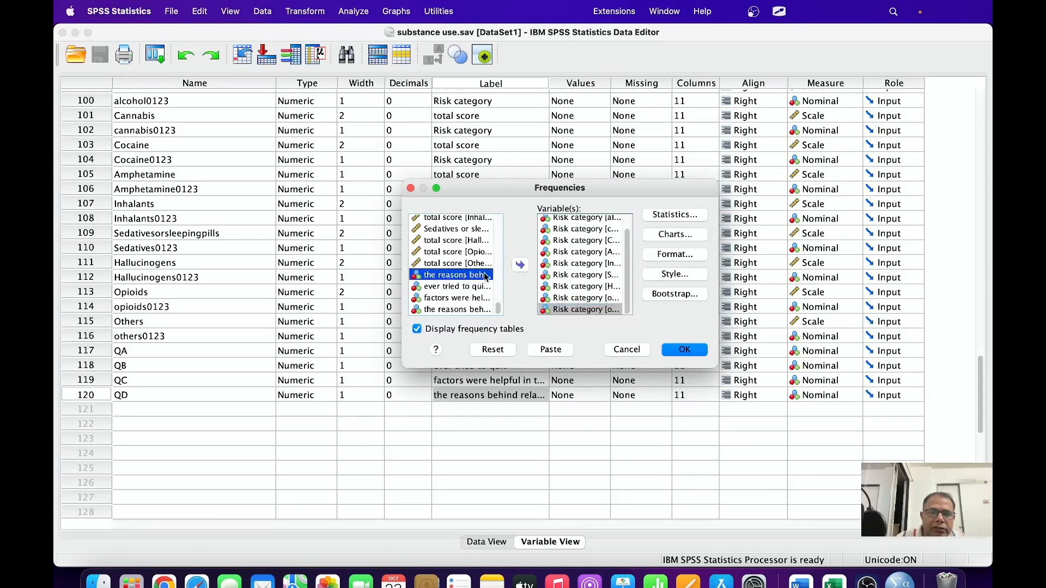
pyautogui.click(521, 265)
pyautogui.click(451, 287)
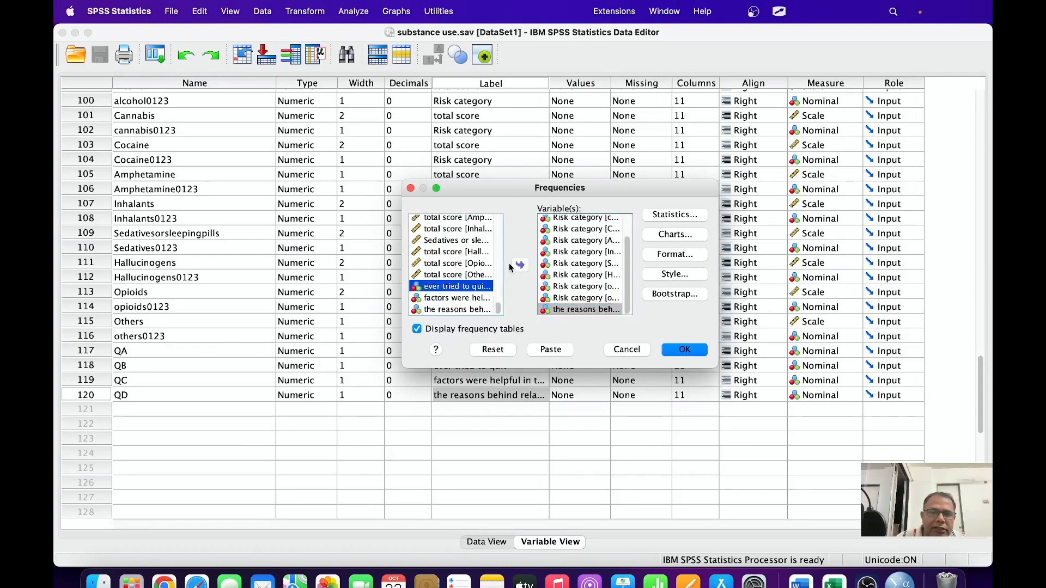
pyautogui.click(520, 265)
pyautogui.click(454, 290)
pyautogui.click(456, 298)
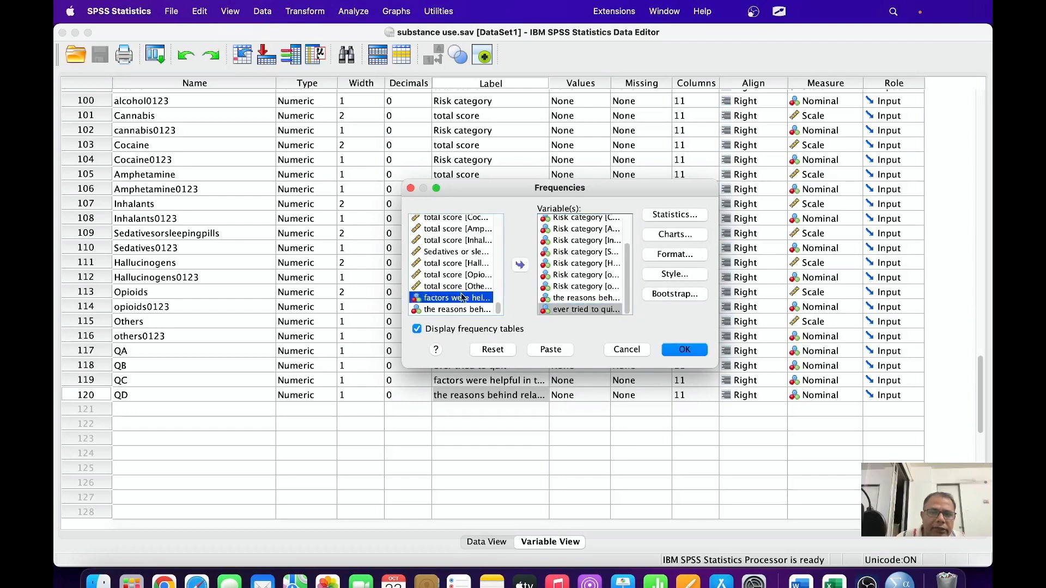
pyautogui.click(521, 266)
pyautogui.click(458, 309)
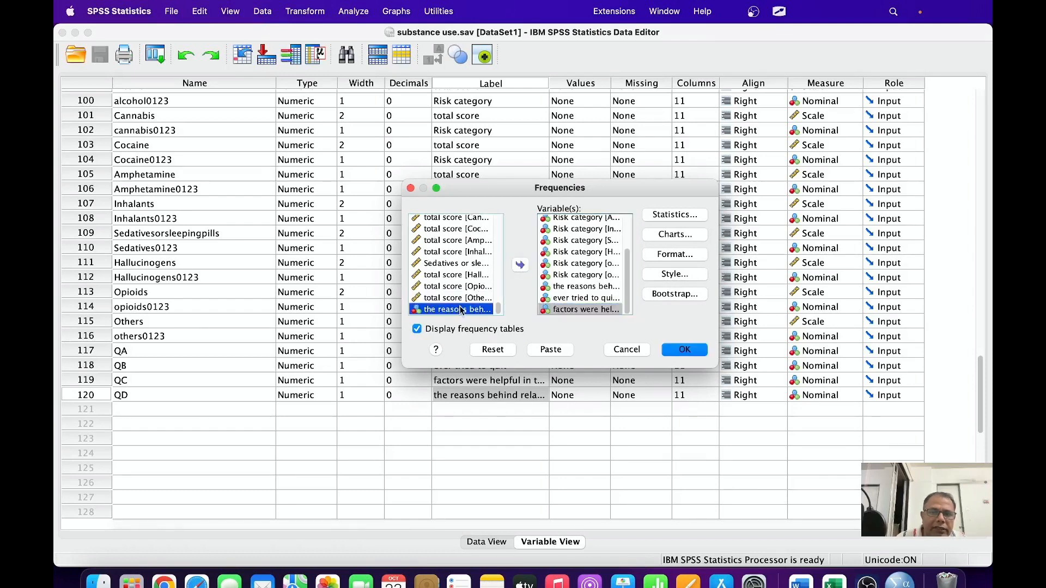
pyautogui.click(521, 266)
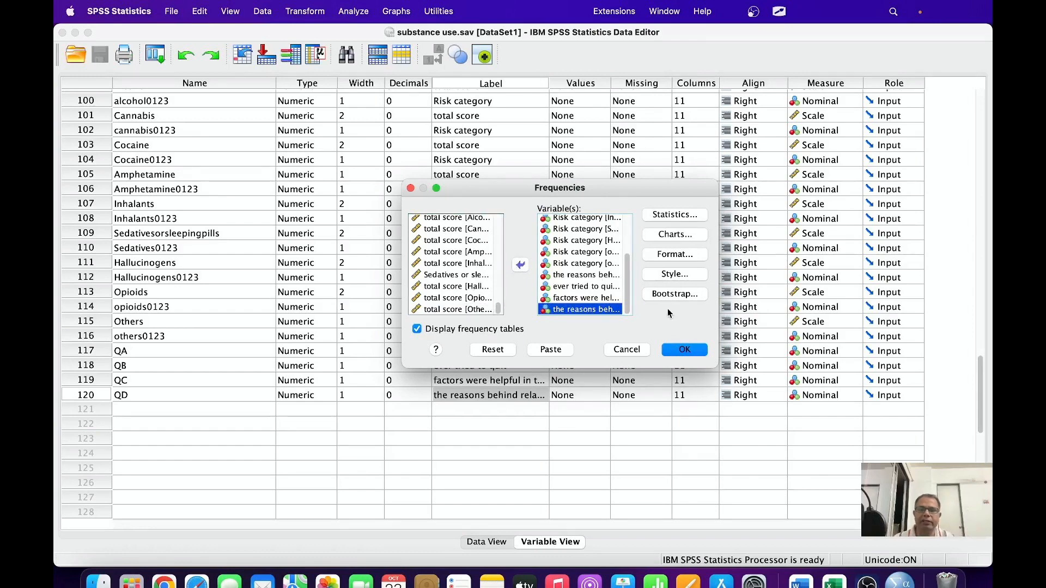
# Step: Run the Frequencies analysis with frequency tables only, leaving the additional statistics unselected
pyautogui.click(676, 215)
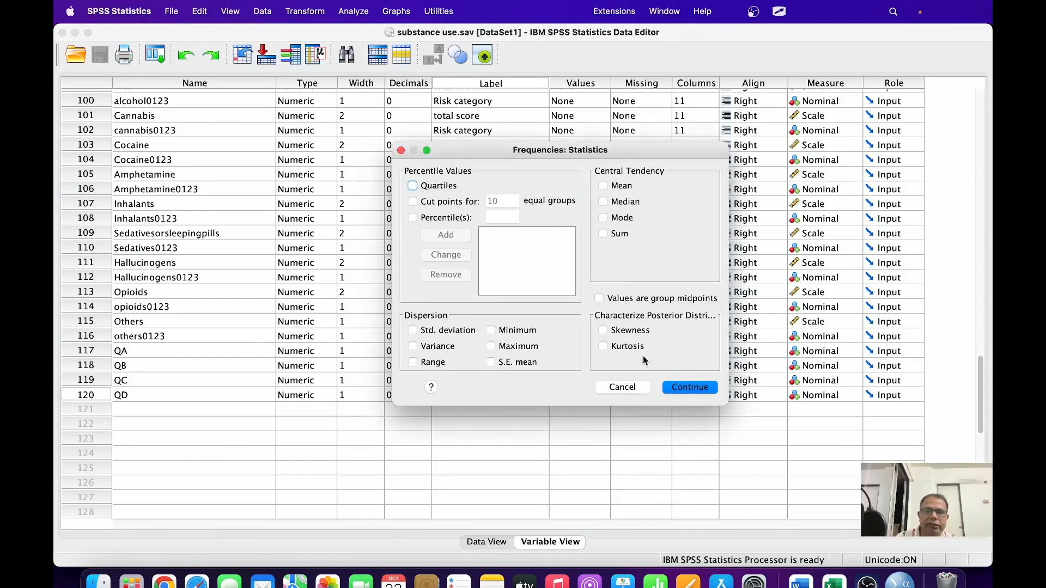
pyautogui.click(635, 388)
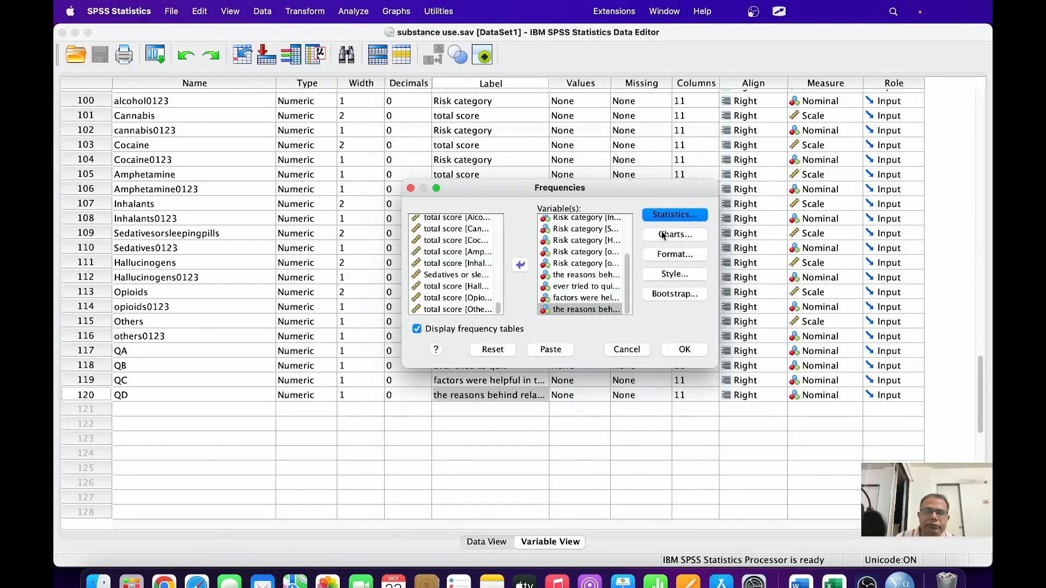
pyautogui.click(676, 354)
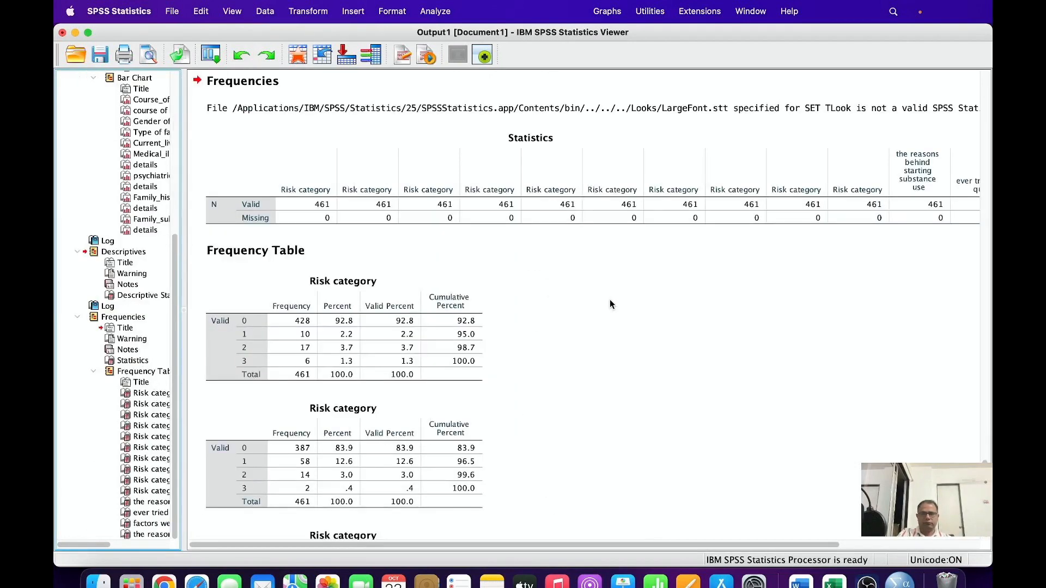
# Step: Examine the frequency tables for the risk categories, quit attempts, helpful quitting factors and reasons behind relapse in the output
pyautogui.click(454, 282)
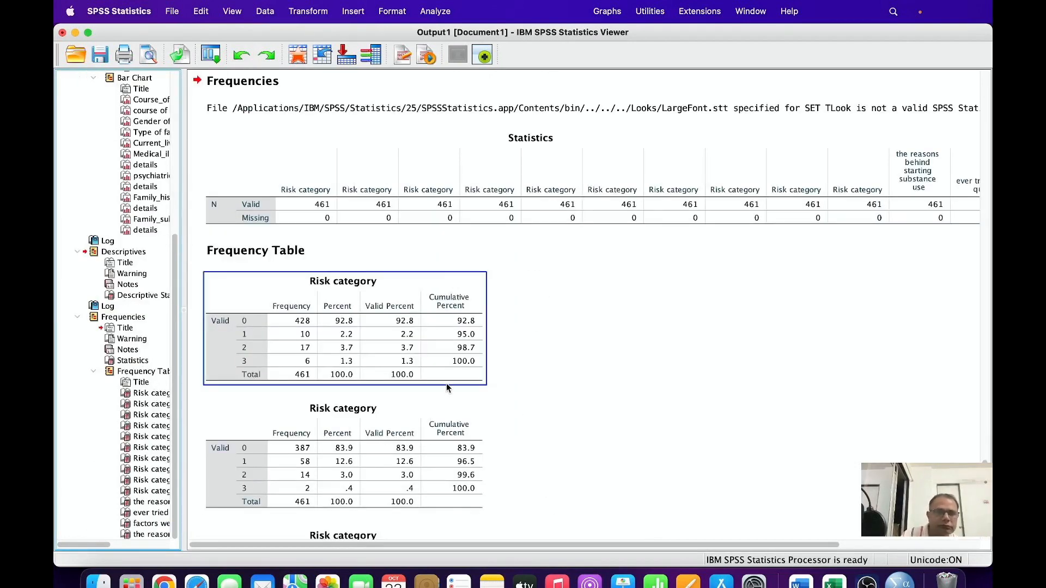
pyautogui.scroll(-1, 446, 383)
pyautogui.scroll(-6, 446, 387)
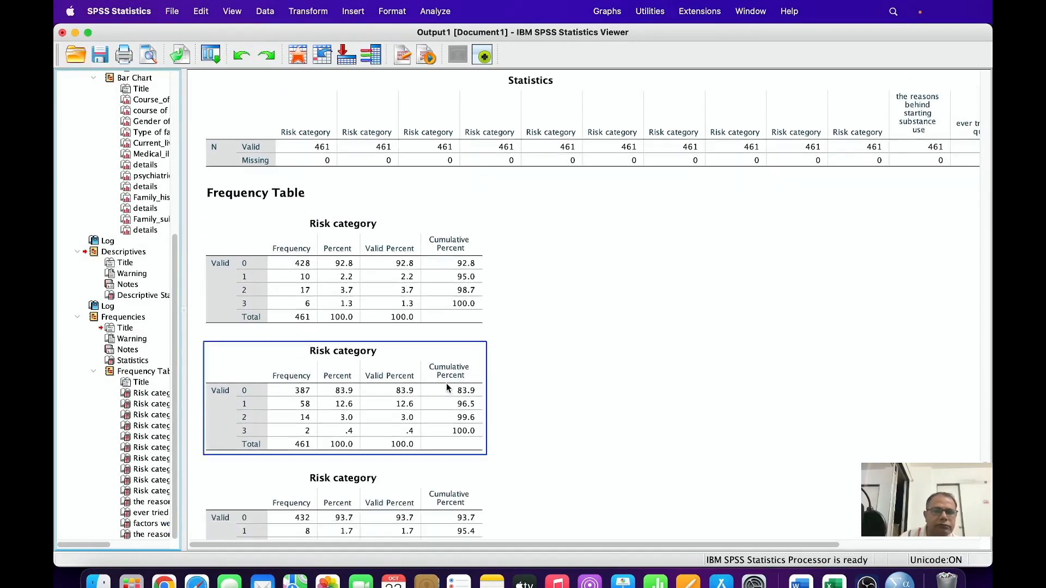
pyautogui.click(447, 384)
pyautogui.scroll(-3, 447, 384)
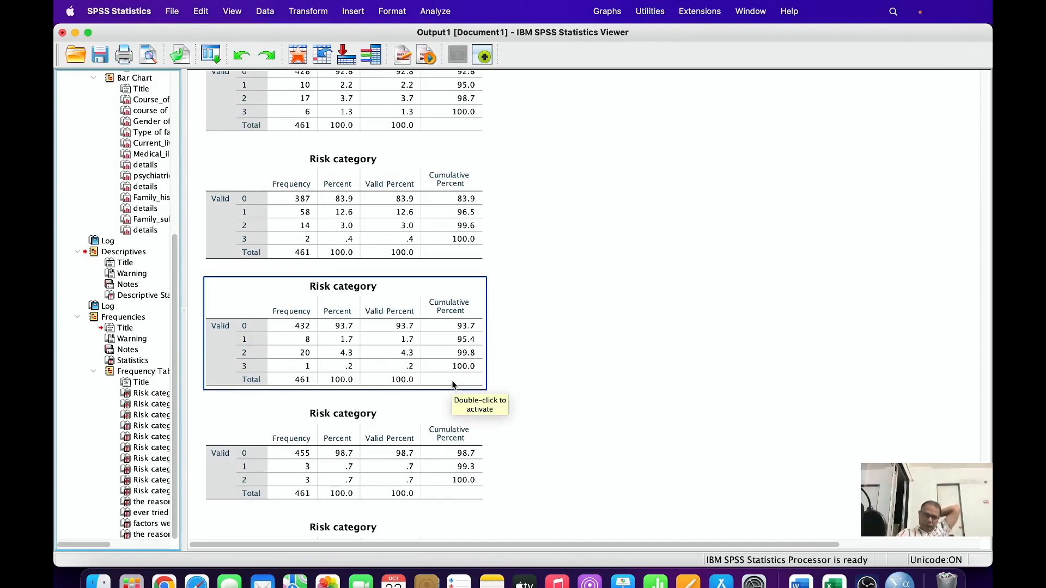
pyautogui.scroll(-15, 455, 386)
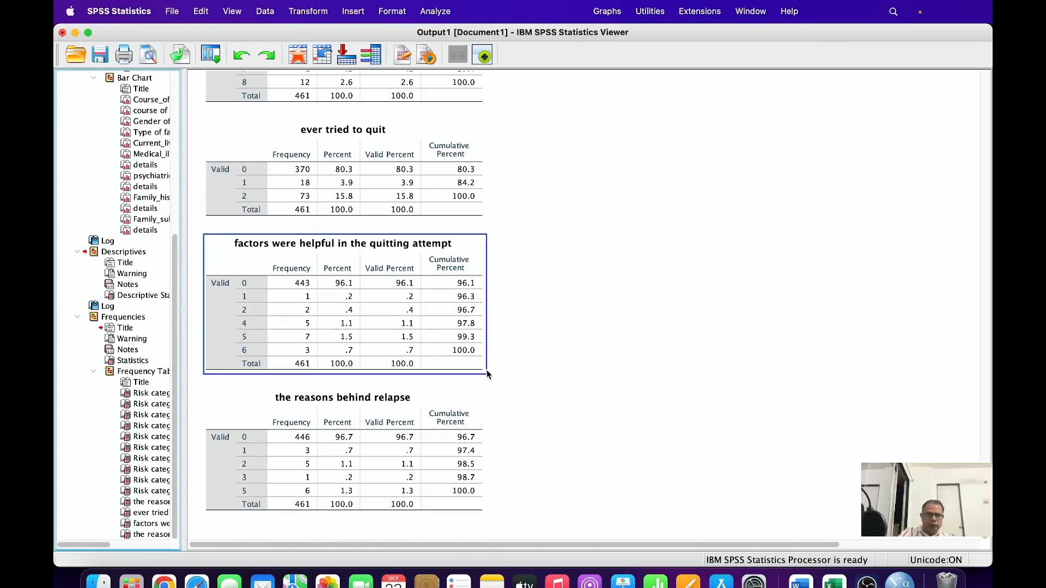
pyautogui.scroll(5, 496, 371)
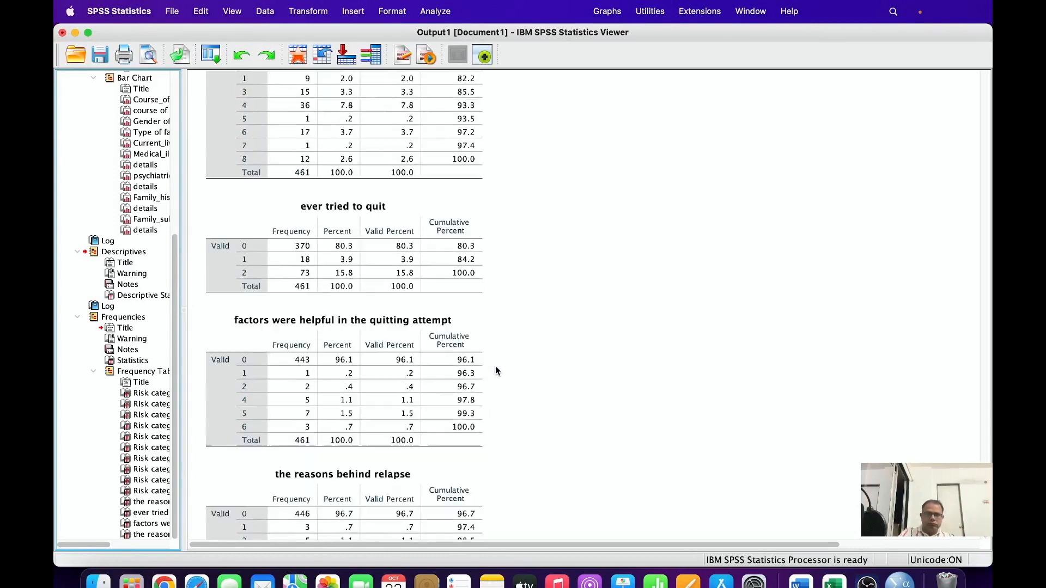
pyautogui.scroll(-5, 495, 370)
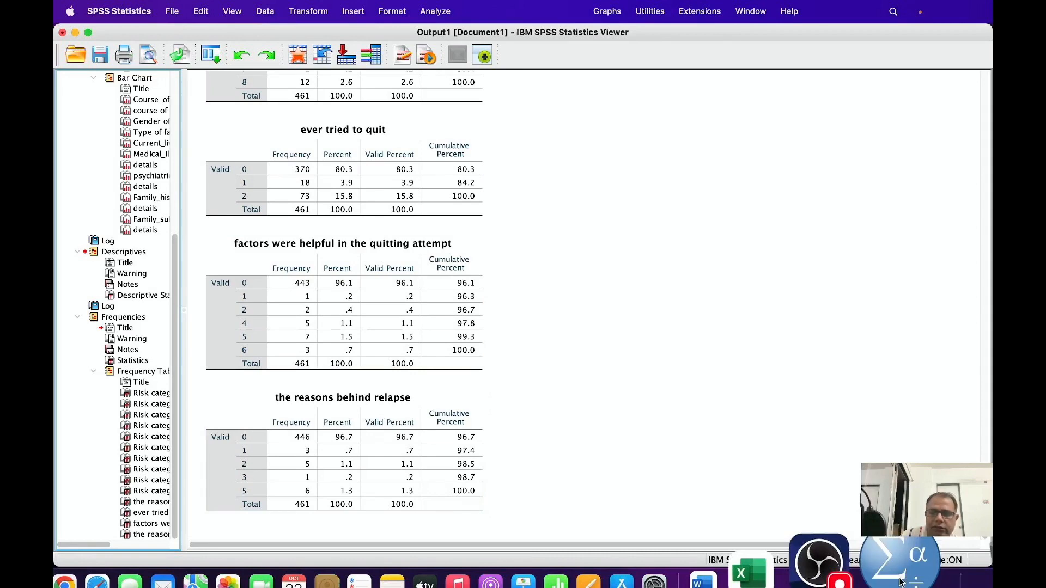
# Step: Return to the substance use.sav variable list and review the total score, Risk category and QA to QD variables
pyautogui.click(755, 11)
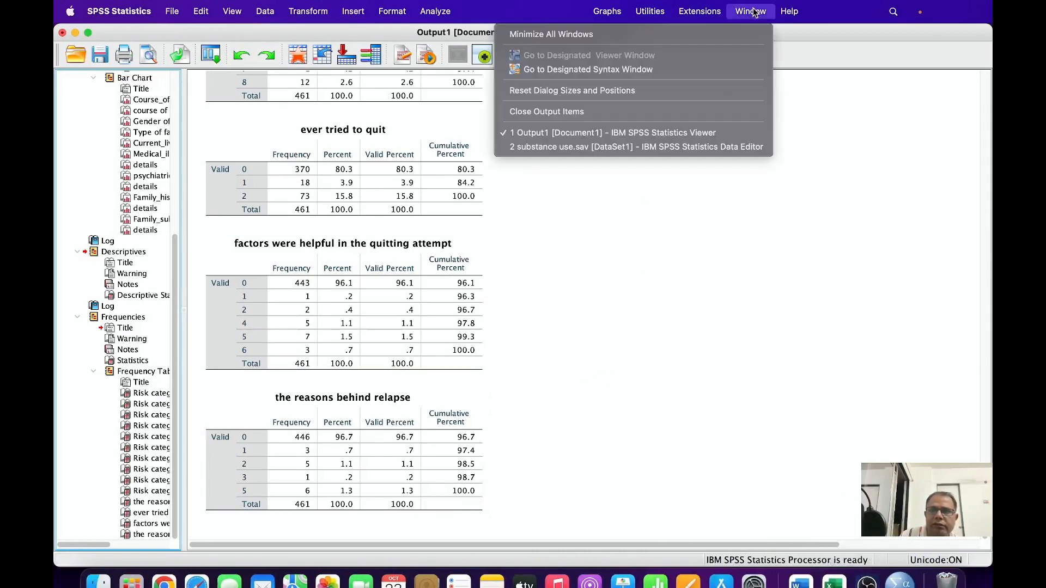
pyautogui.click(605, 147)
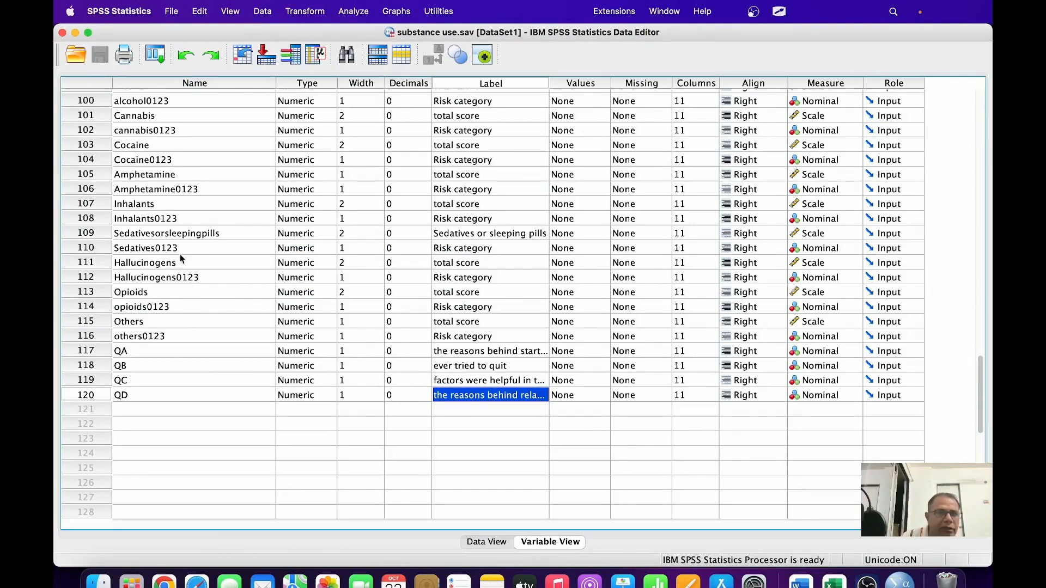
pyautogui.scroll(-1, 236, 266)
pyautogui.scroll(3, 236, 266)
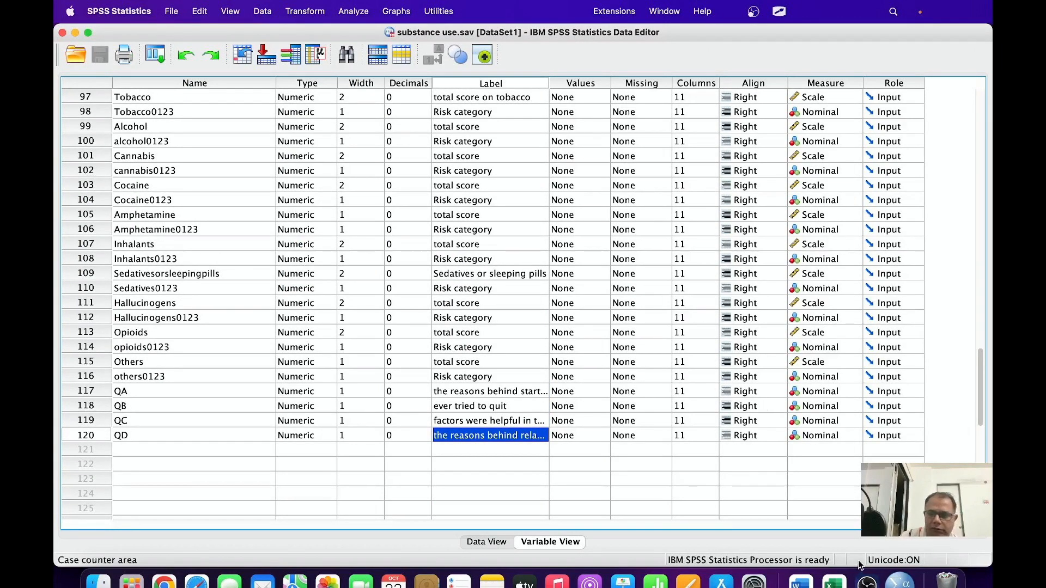
# Step: Switch to the student_project workbook in Excel and read the coding notes on the Inhalants0123 and QA to QD headers
pyautogui.click(840, 572)
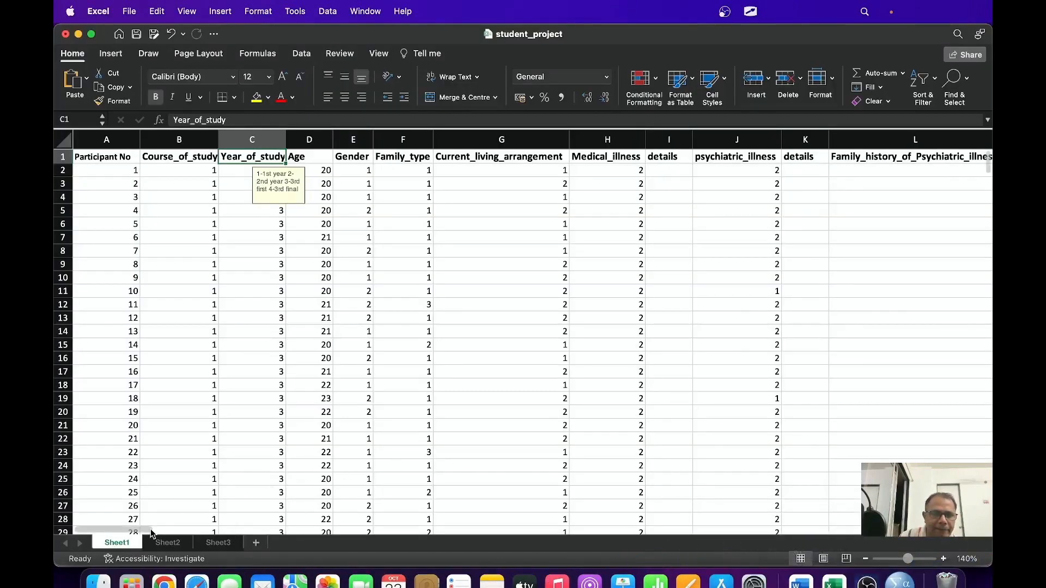
pyautogui.moveTo(147, 532); pyautogui.dragTo(927, 531)
pyautogui.hscroll(5, 523, 327)
pyautogui.hscroll(-6, 618, 383)
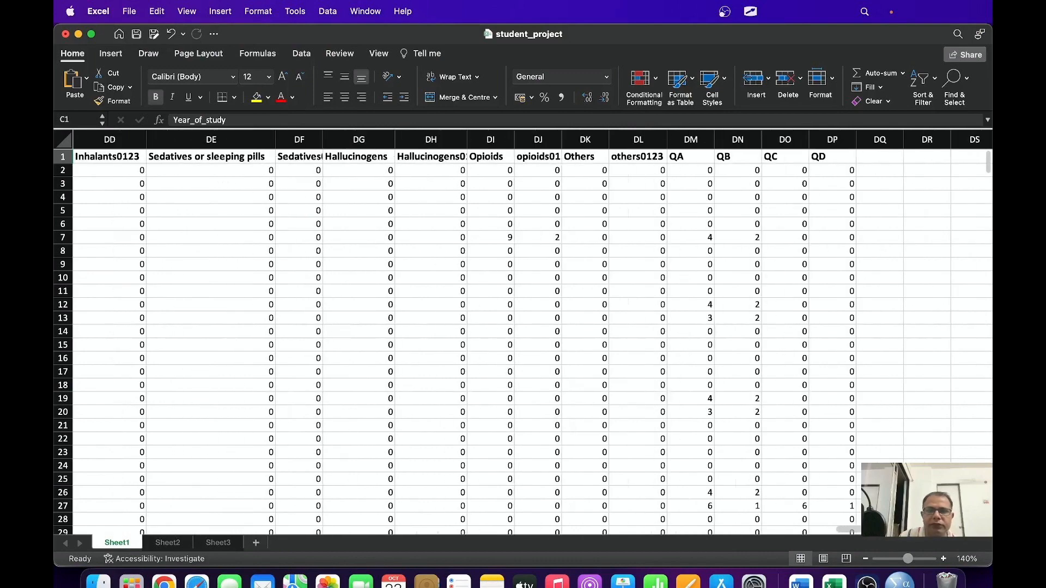
pyautogui.click(108, 157)
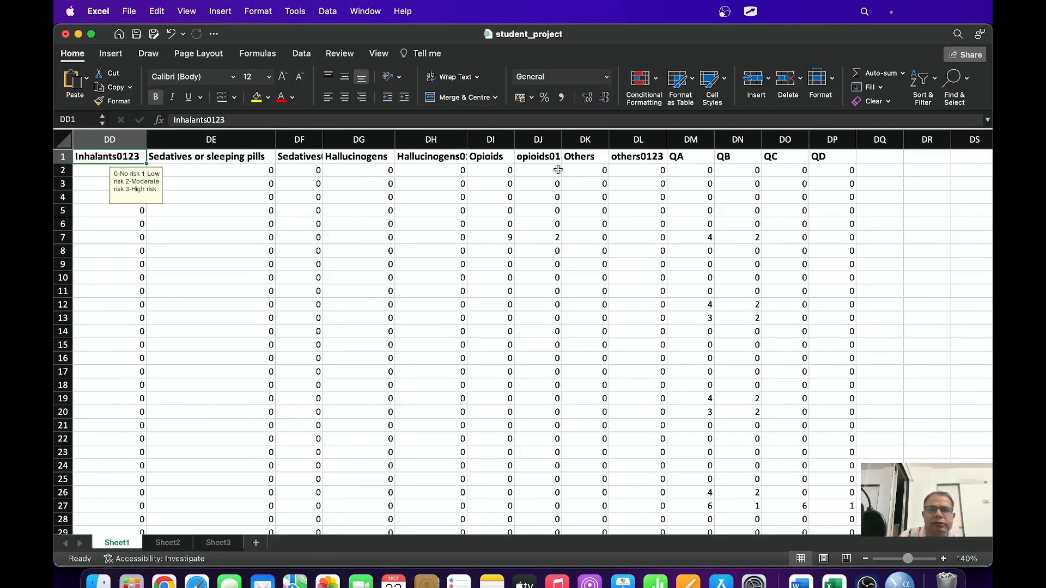
pyautogui.click(684, 158)
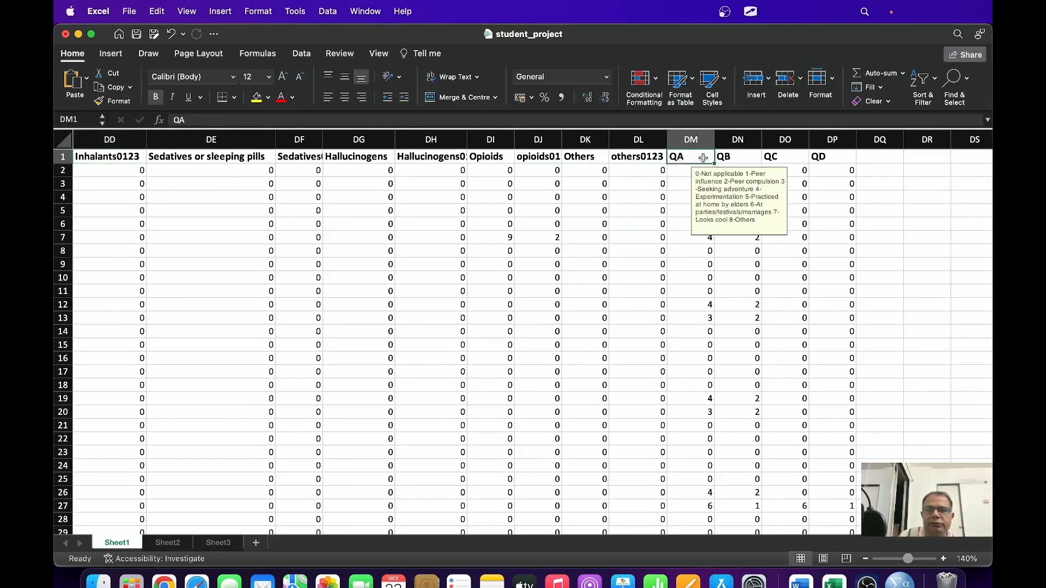
pyautogui.click(730, 157)
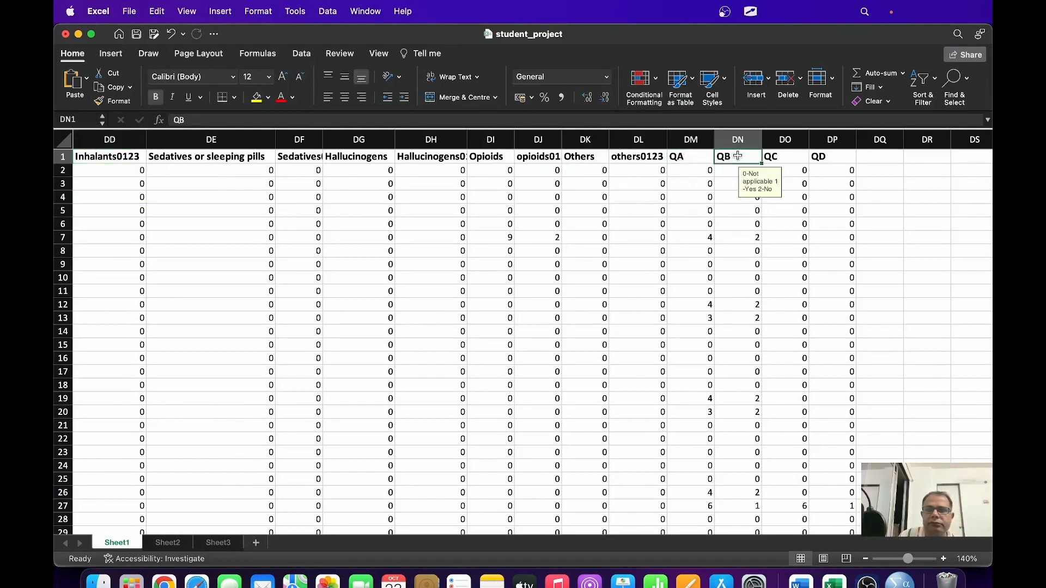
pyautogui.click(779, 157)
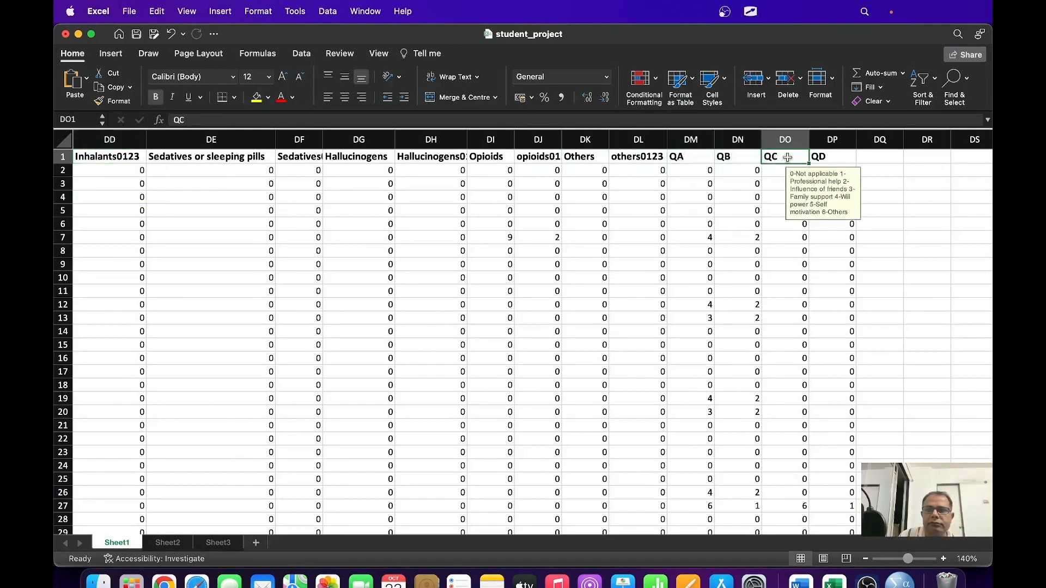
pyautogui.click(822, 158)
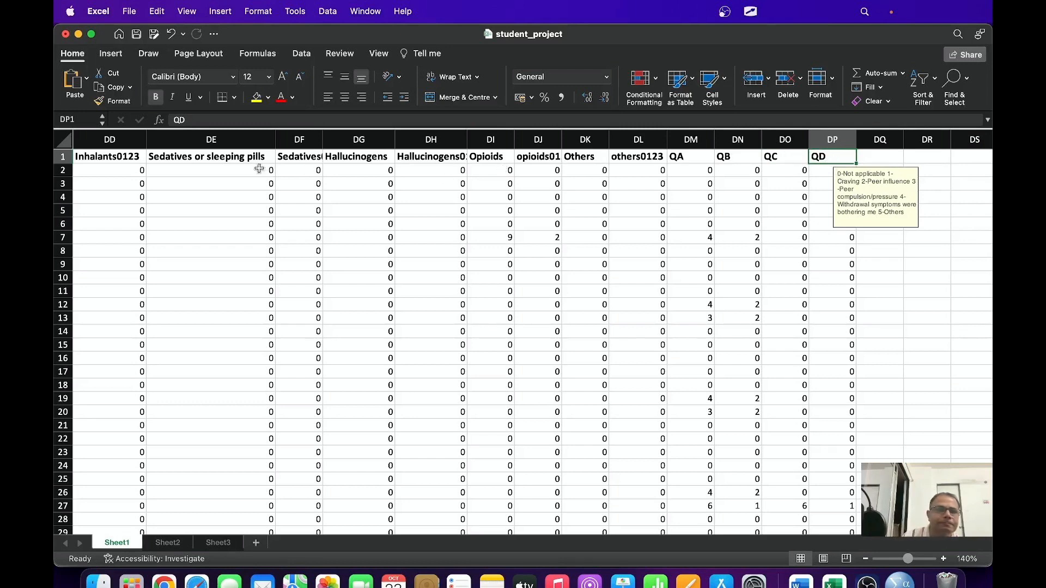
pyautogui.click(220, 159)
pyautogui.click(123, 159)
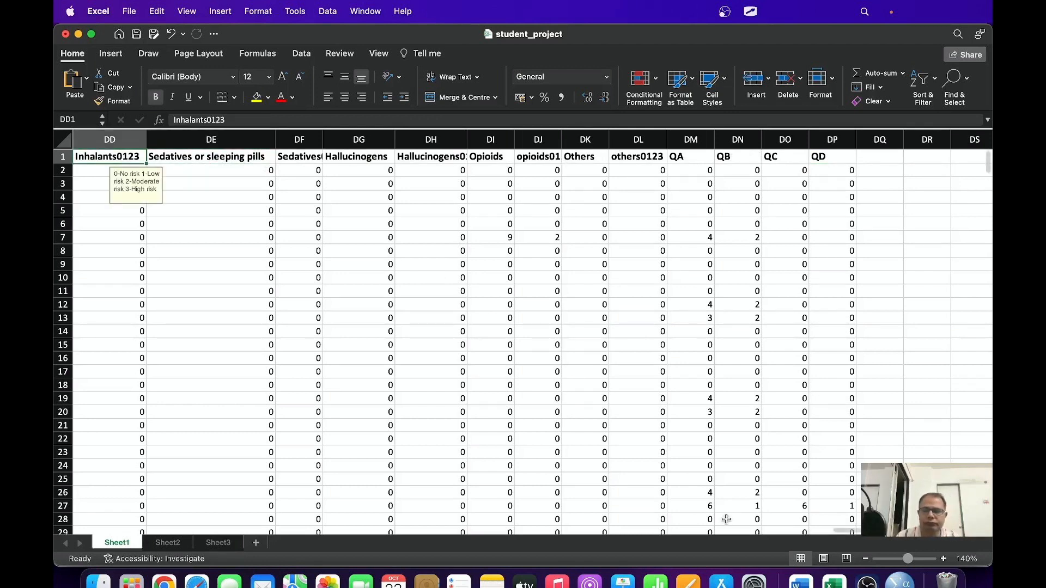
# Step: Switch back to the SPSS variable list and locate the Tobacco total score variable among the substance scores
pyautogui.click(938, 561)
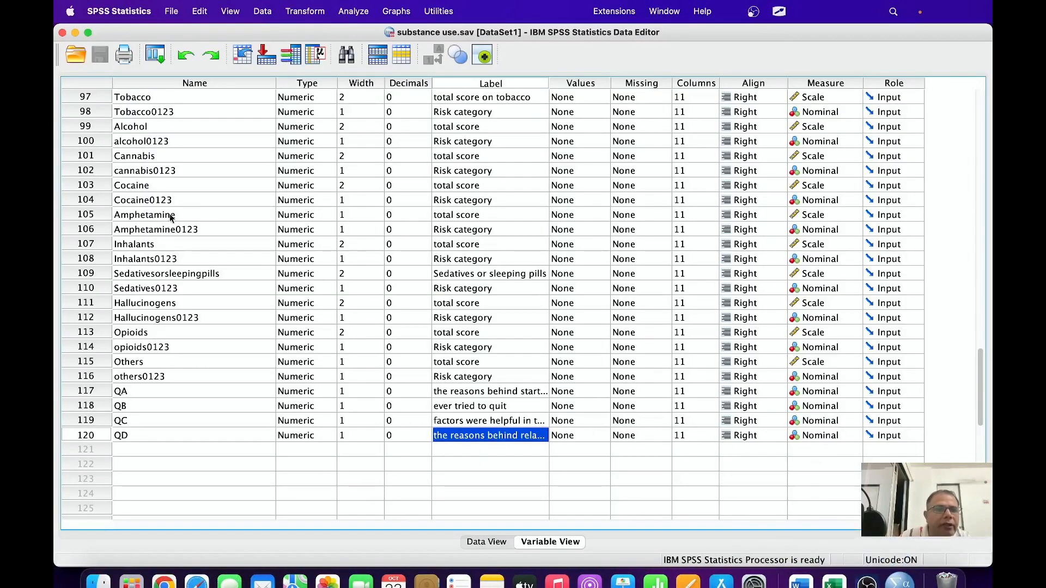
pyautogui.scroll(-2, 185, 218)
pyautogui.scroll(-2, 185, 215)
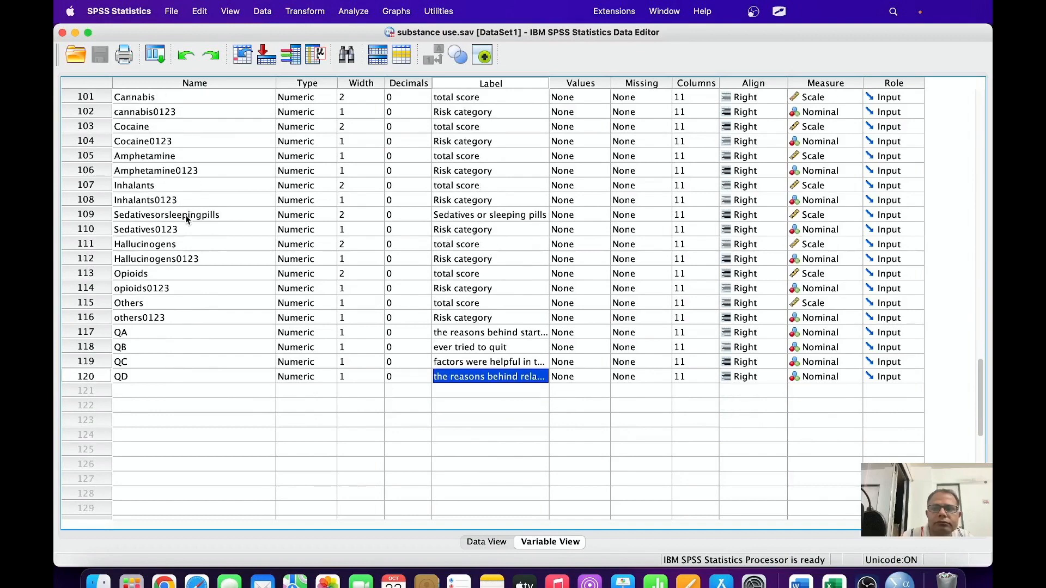
pyautogui.scroll(10, 186, 215)
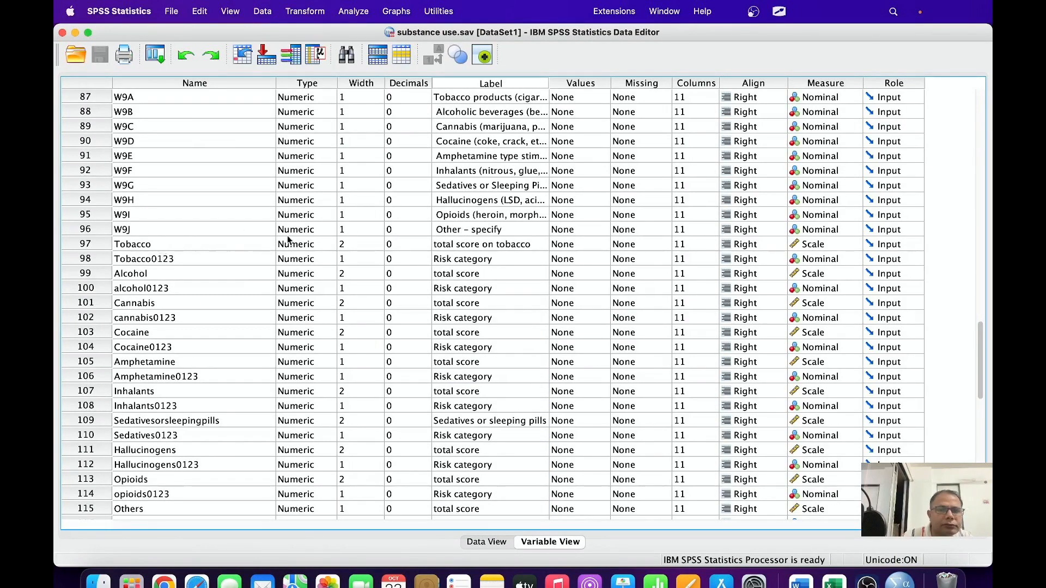
pyautogui.click(149, 244)
pyautogui.scroll(3, 149, 244)
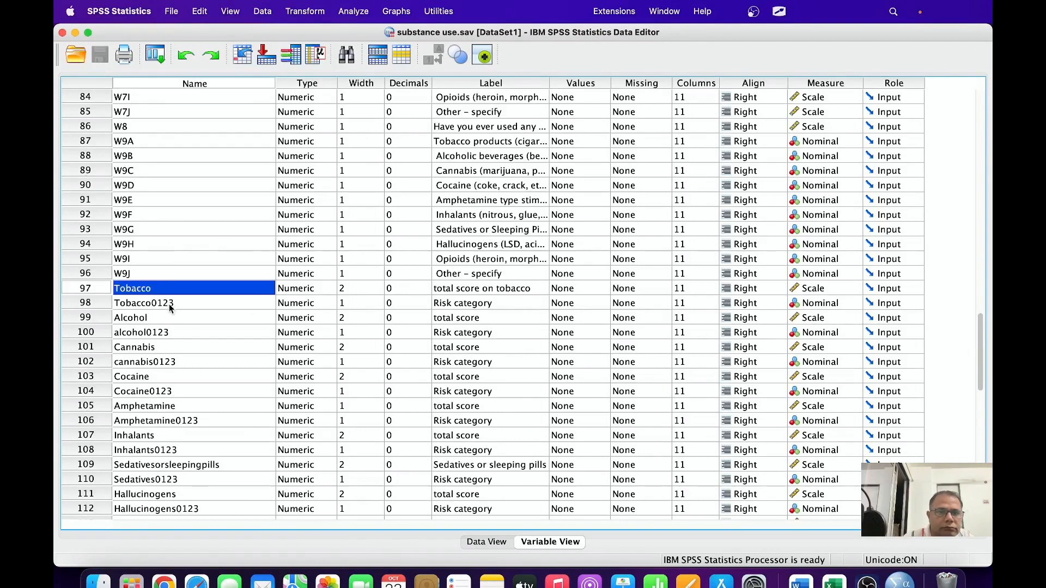
# Step: Open the value labels of Tobacco0123 and add the label "No Risk" for value 1
pyautogui.click(820, 307)
pyautogui.click(818, 304)
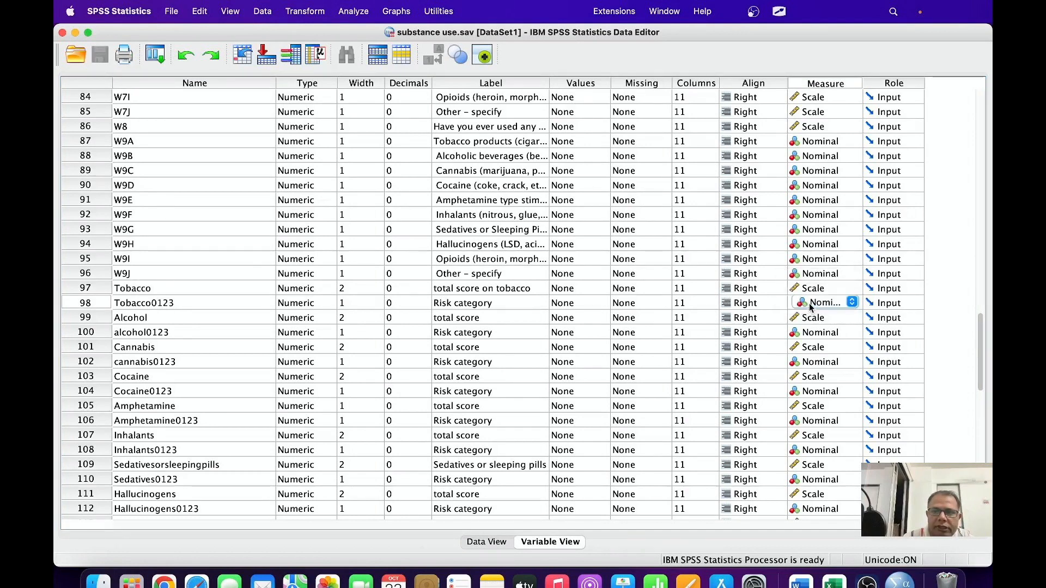
pyautogui.click(561, 306)
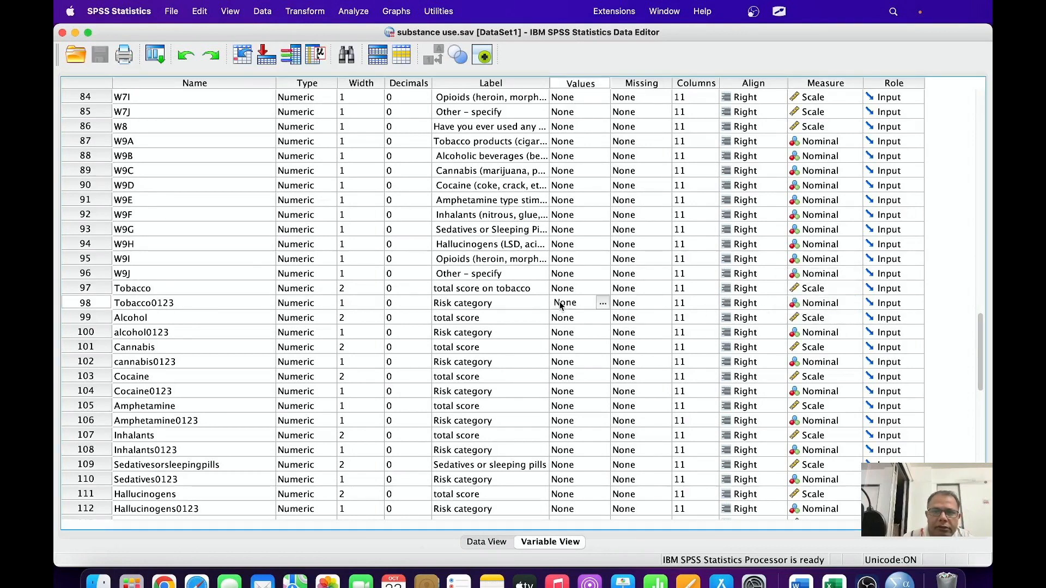
pyautogui.click(602, 303)
pyautogui.write('1')
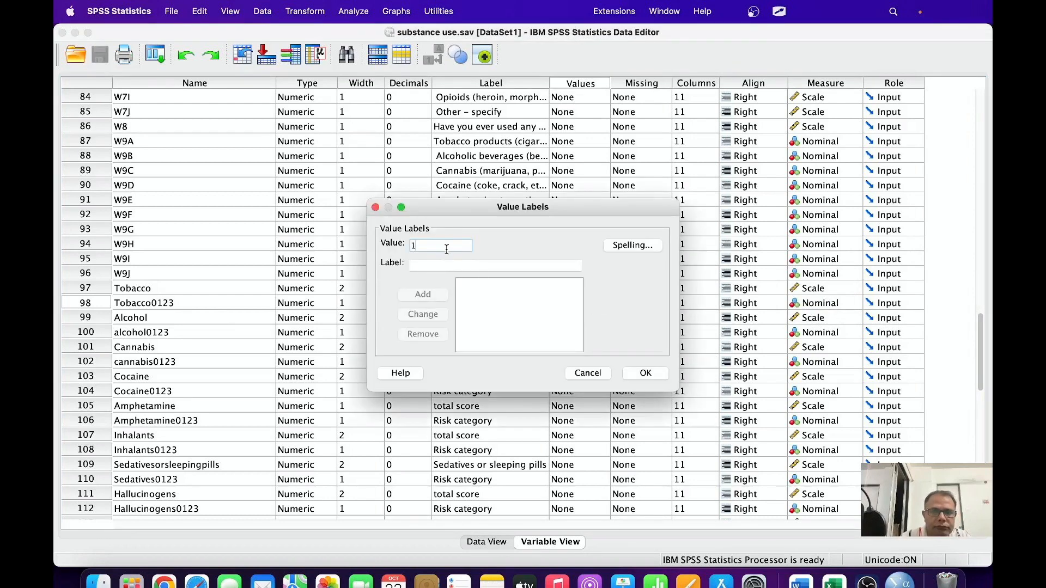
pyautogui.click(446, 264)
pyautogui.write('N')
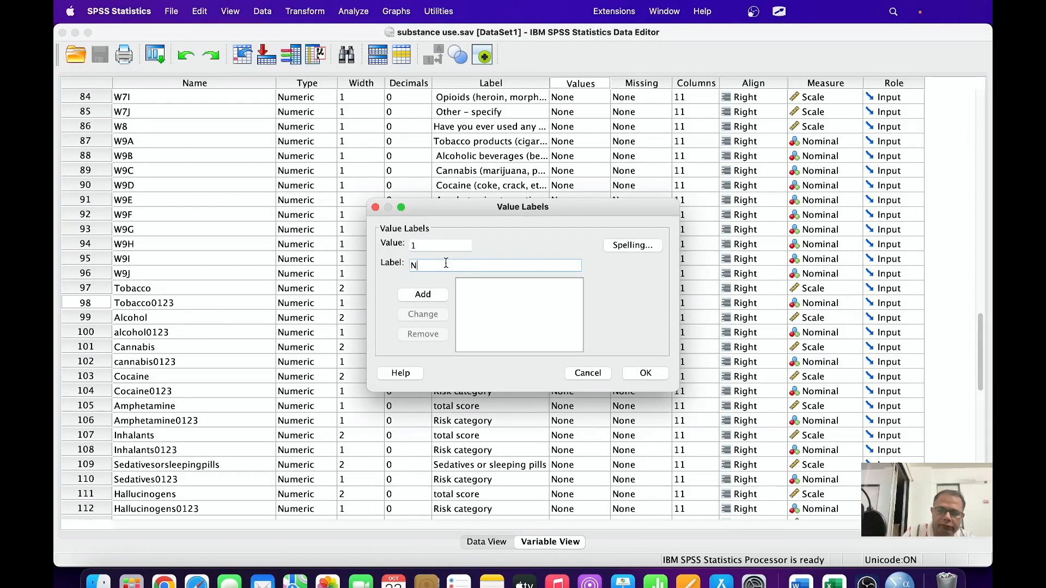
pyautogui.write('o Risk')
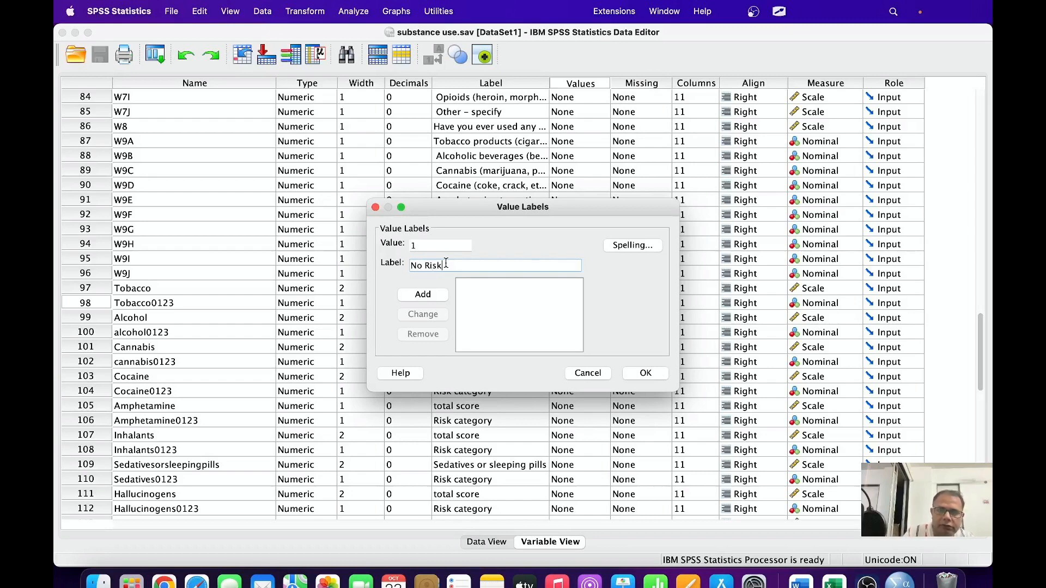
pyautogui.click(428, 295)
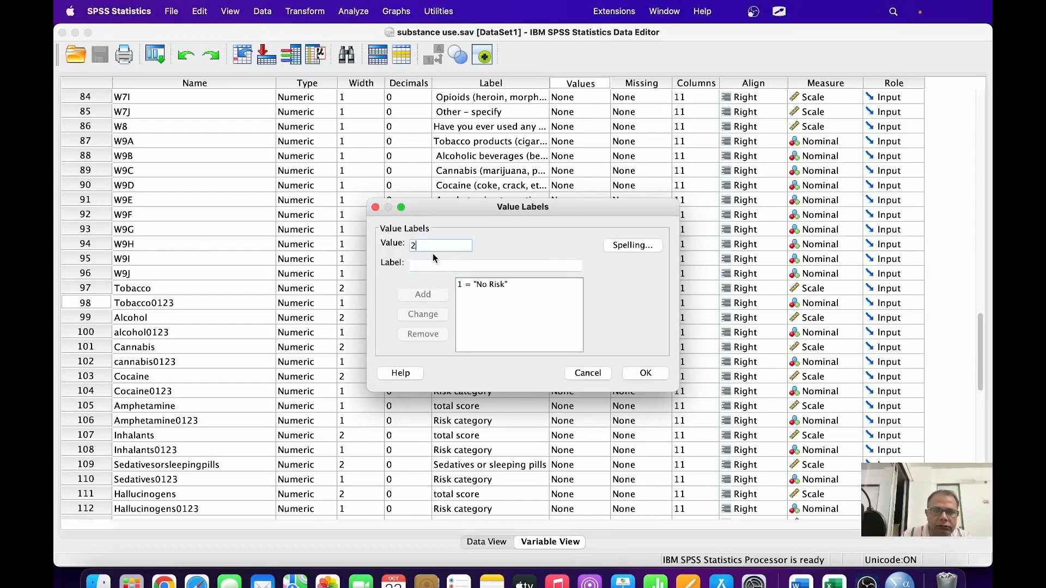
pyautogui.click(434, 264)
pyautogui.write('M')
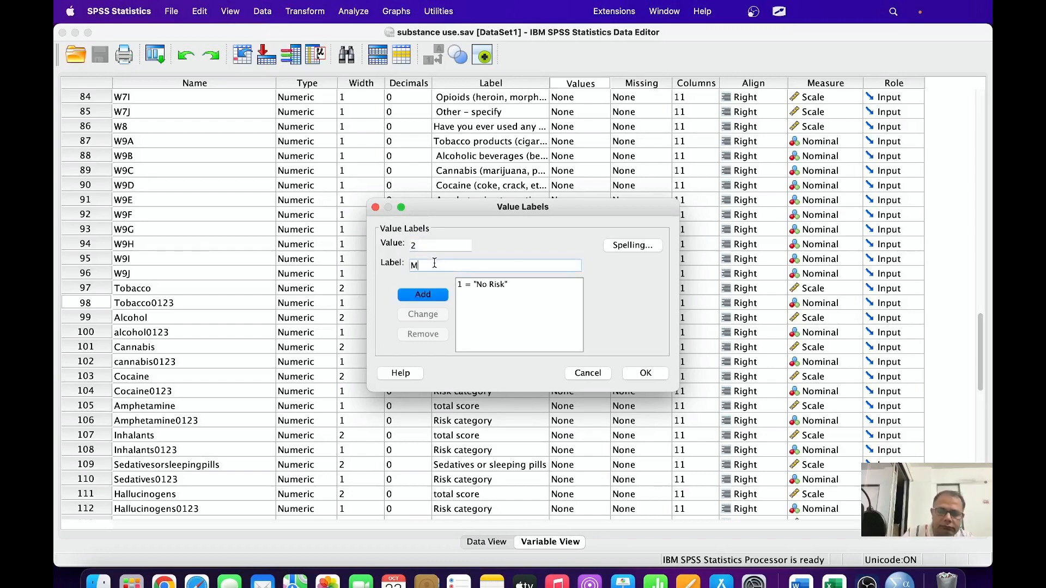
pyautogui.write('od R')
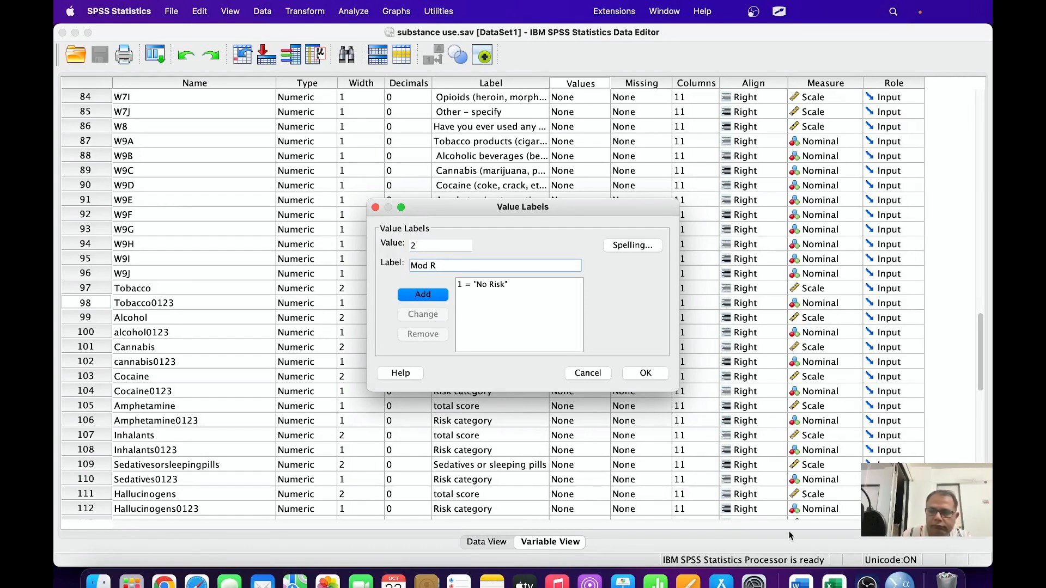
# Step: Check the risk coding note in the Excel student_project workbook, and back in SPSS change the value of "No Risk" to 0
pyautogui.click(825, 569)
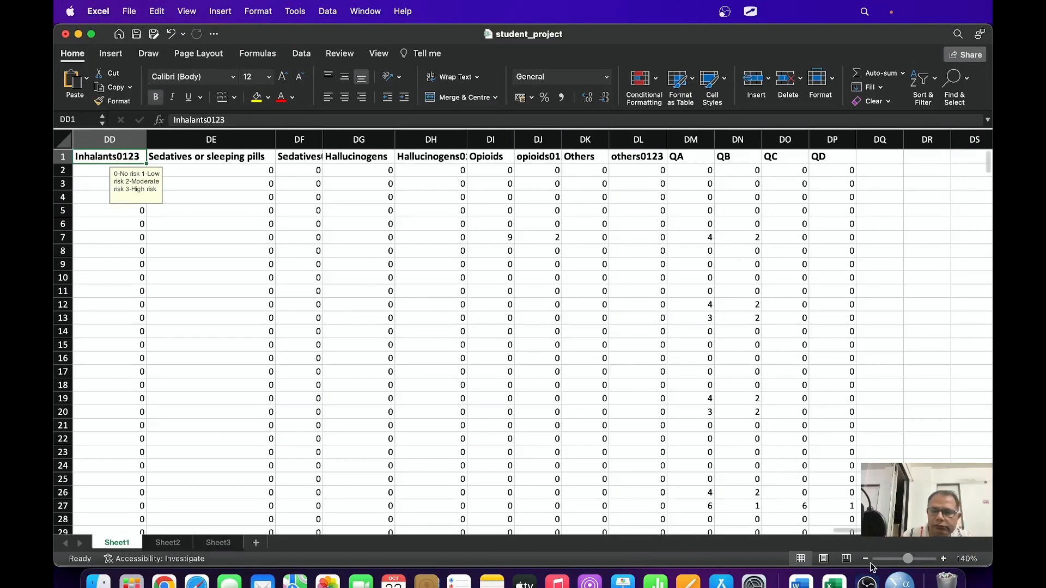
pyautogui.click(921, 575)
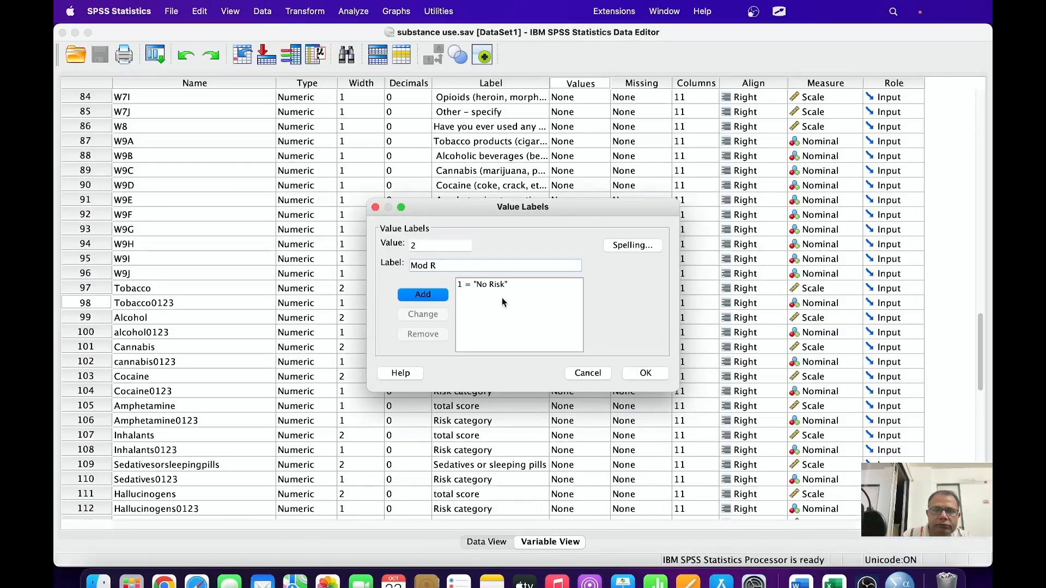
pyautogui.click(489, 285)
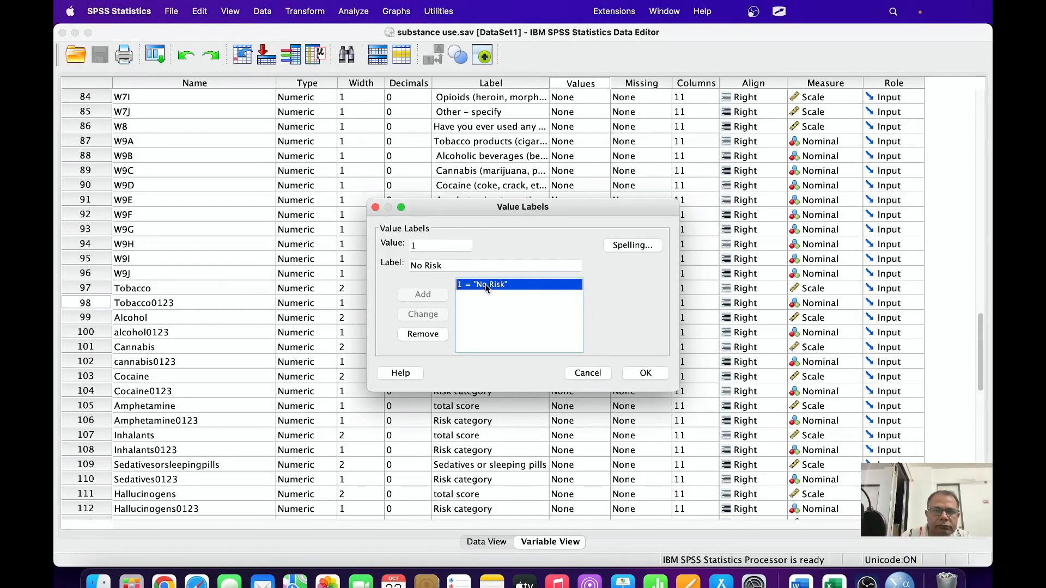
pyautogui.click(451, 264)
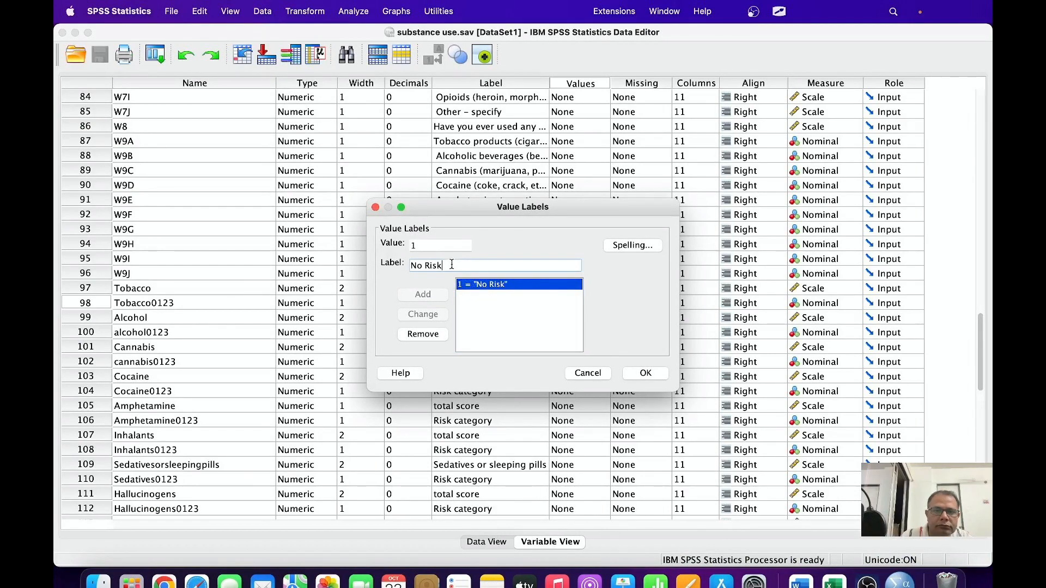
pyautogui.click(421, 246)
pyautogui.press('BackSpace')
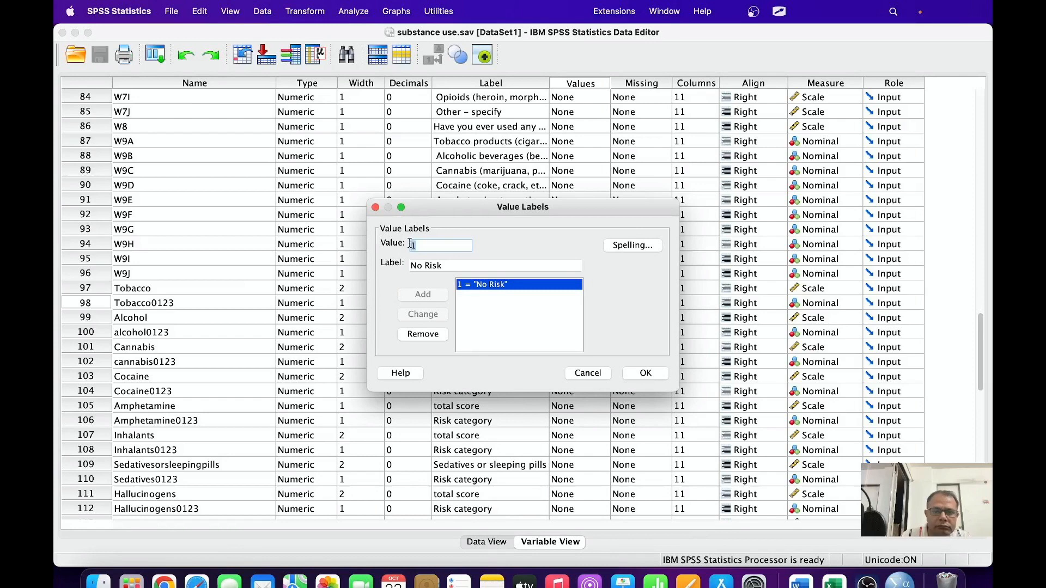
pyautogui.write('0')
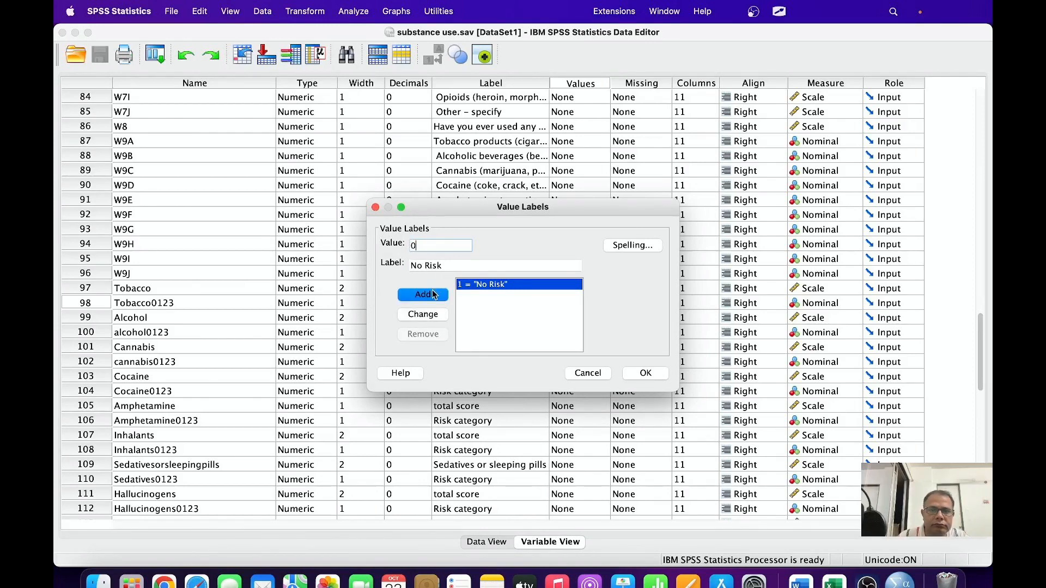
pyautogui.click(431, 315)
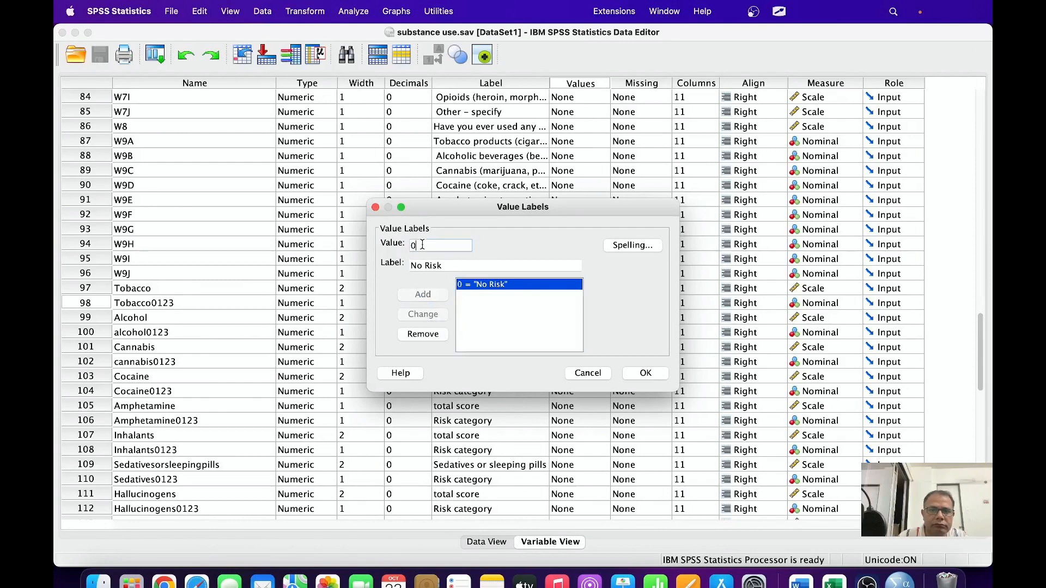
# Step: Complete the Tobacco0123 value labels with 1 = "Low Risk", 2 = "Moderate Risk" and 3 = "High Risk"
pyautogui.moveTo(422, 245); pyautogui.dragTo(406, 246)
pyautogui.write('1')
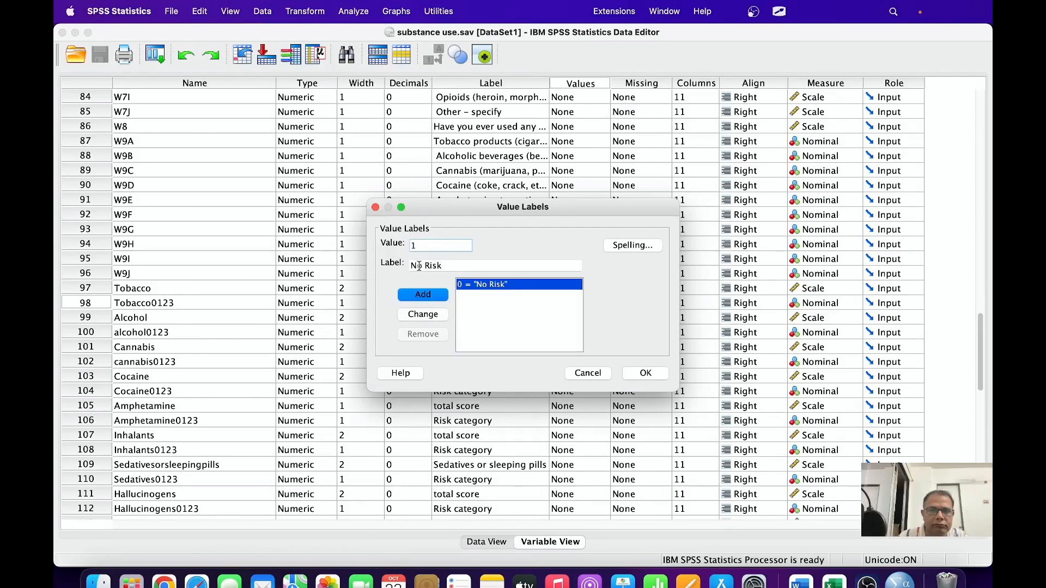
pyautogui.moveTo(423, 265); pyautogui.dragTo(411, 264)
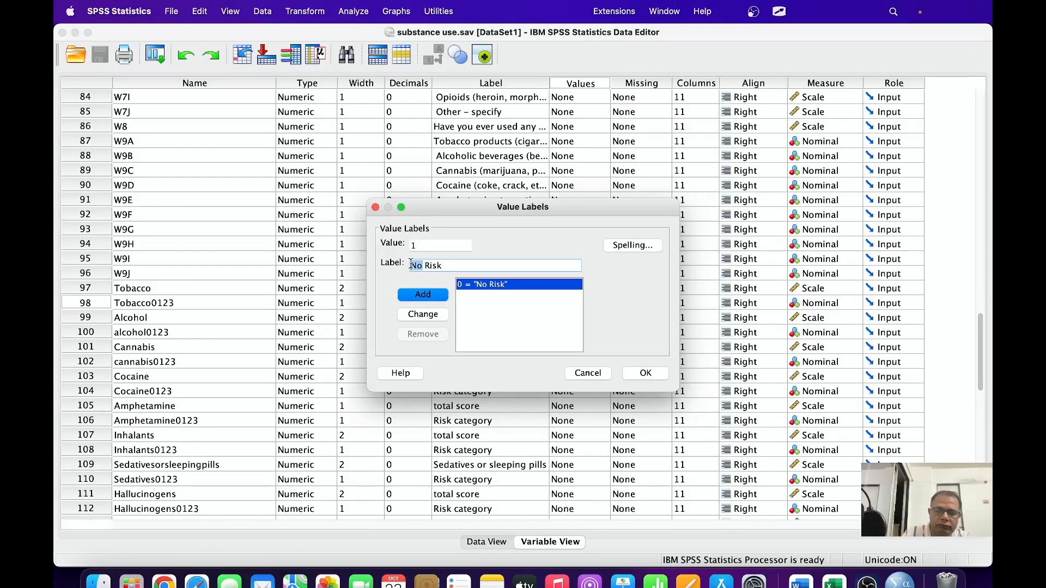
pyautogui.press('BackSpace')
pyautogui.write('Low')
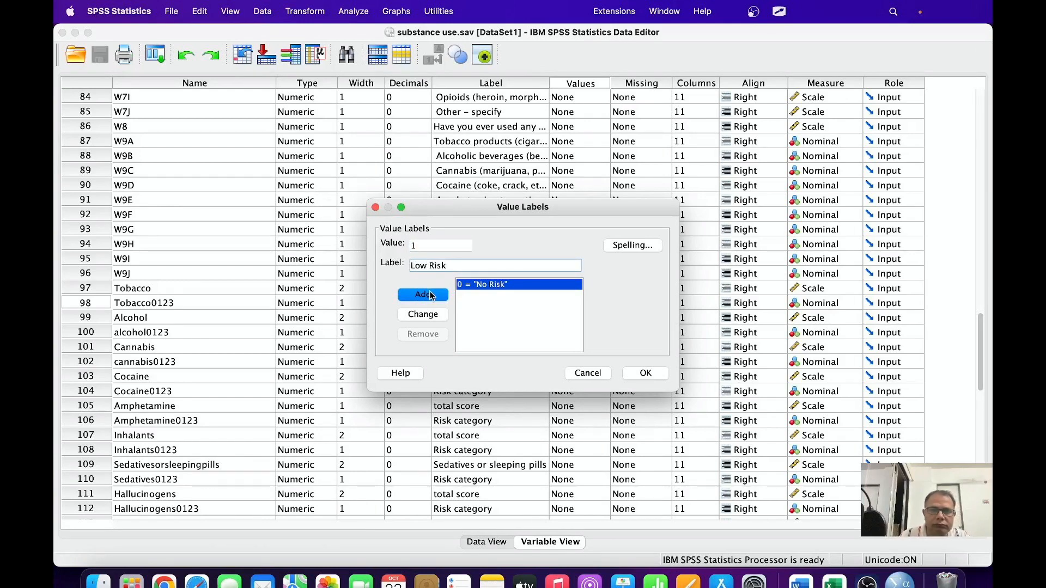
pyautogui.click(429, 294)
pyautogui.press('Return')
# Step: Copy the Tobacco0123 value labels to the other Risk category variables, alcohol0123 through others0123, and save the data file
pyautogui.rightClick(576, 303)
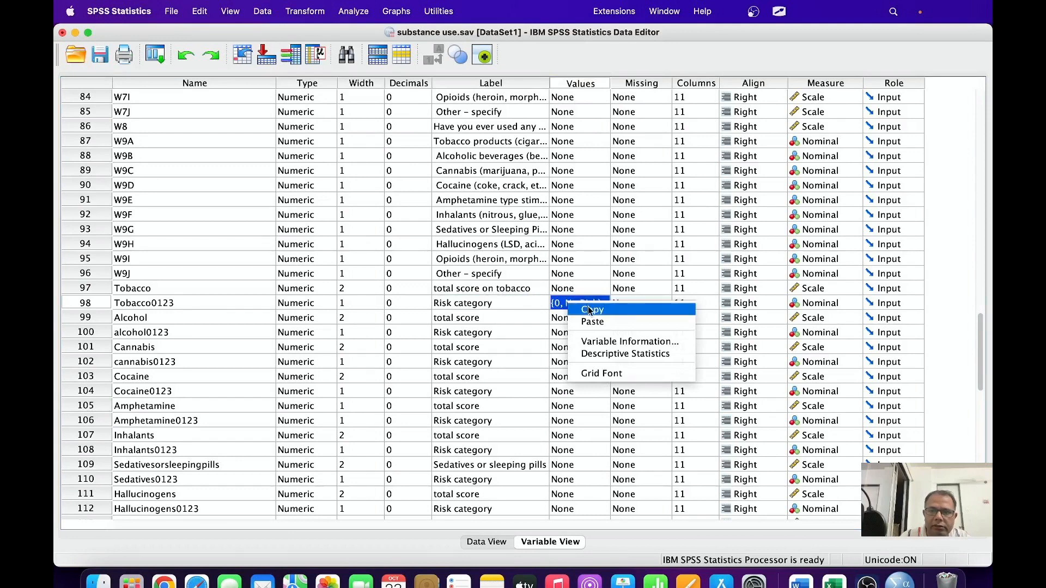
pyautogui.click(589, 310)
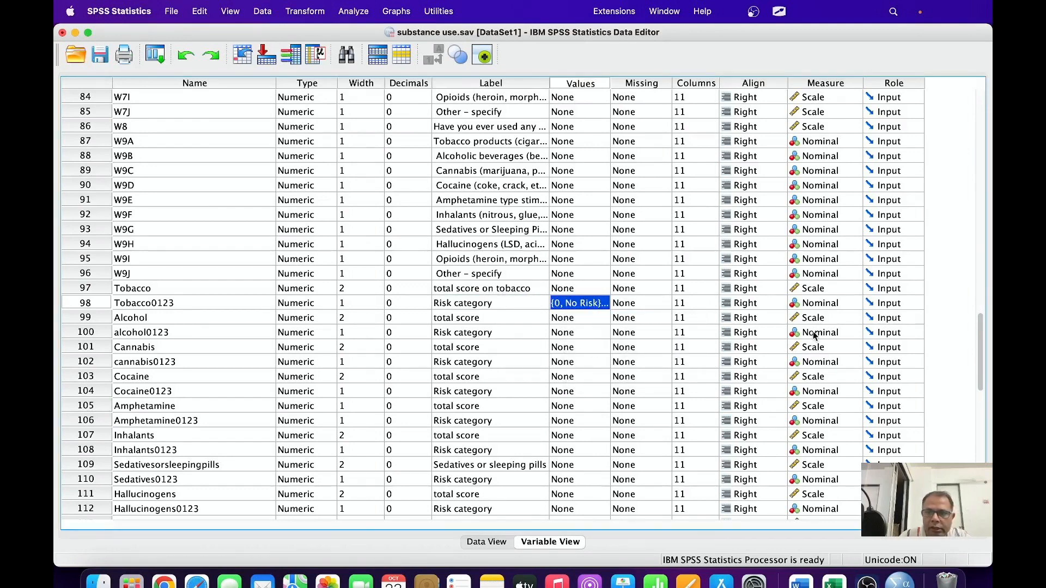
pyautogui.click(573, 334)
pyautogui.rightClick(571, 334)
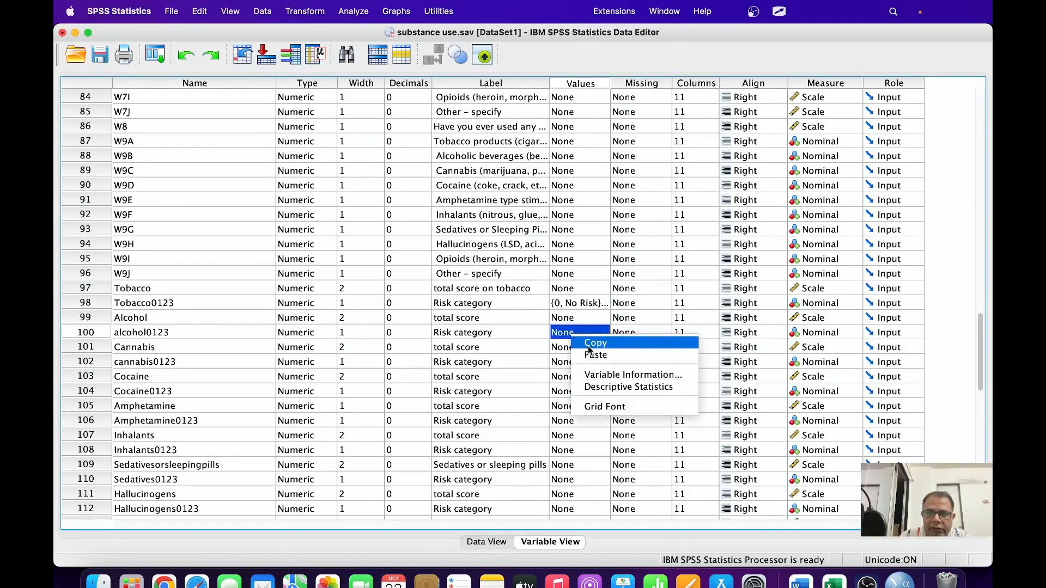
pyautogui.click(593, 355)
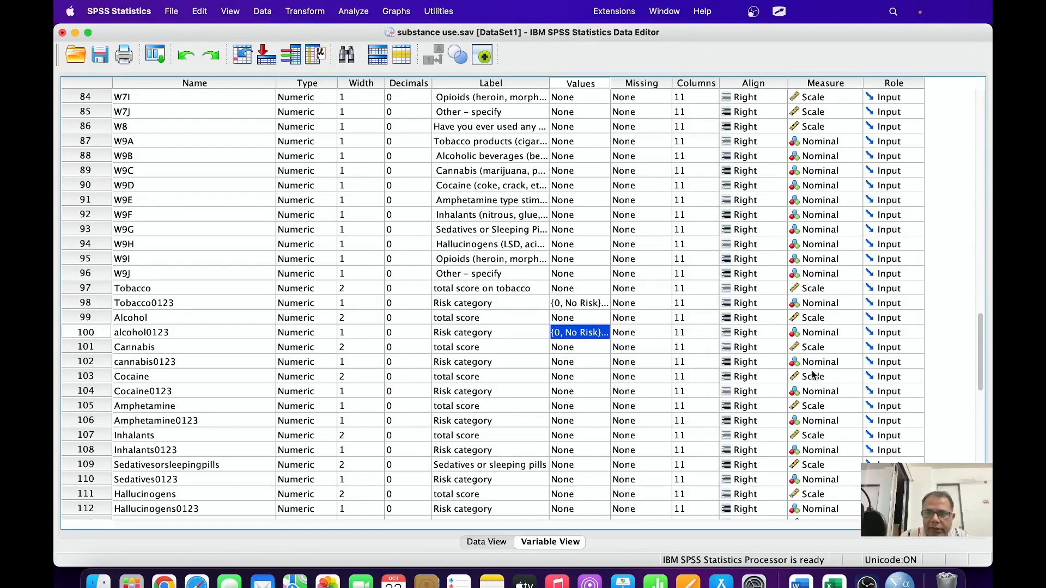
pyautogui.click(555, 364)
pyautogui.rightClick(555, 364)
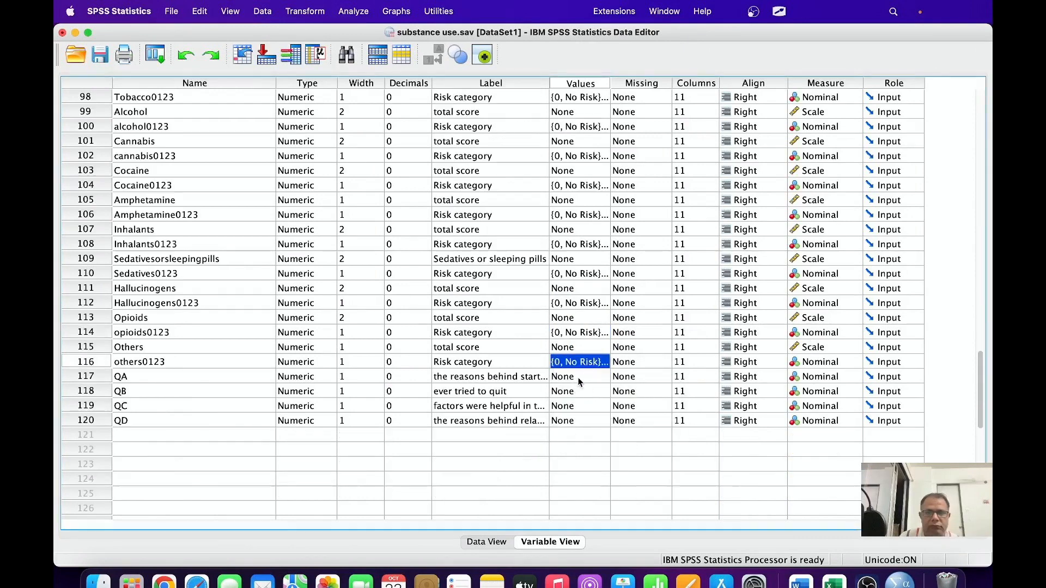
pyautogui.click(100, 55)
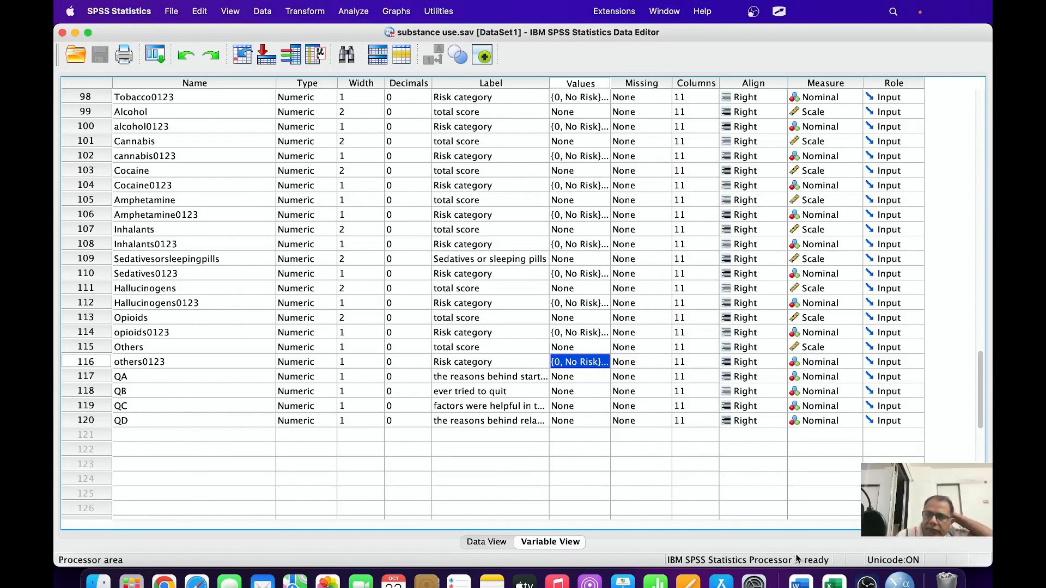
# Step: Rerun Frequencies for the Risk category and QA to QD variables with bar charts showing frequencies
pyautogui.click(354, 11)
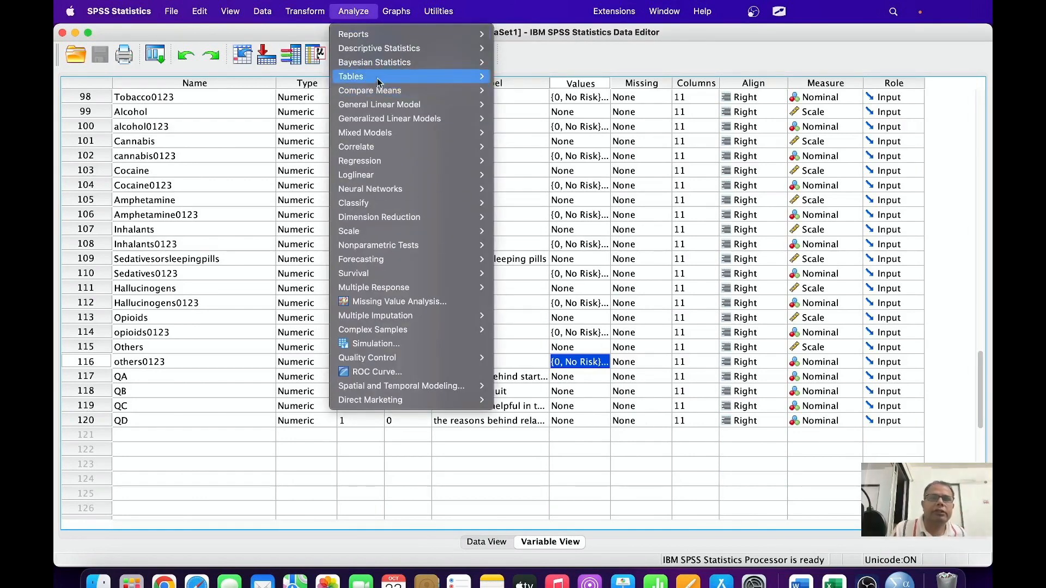
pyautogui.moveTo(410, 48)
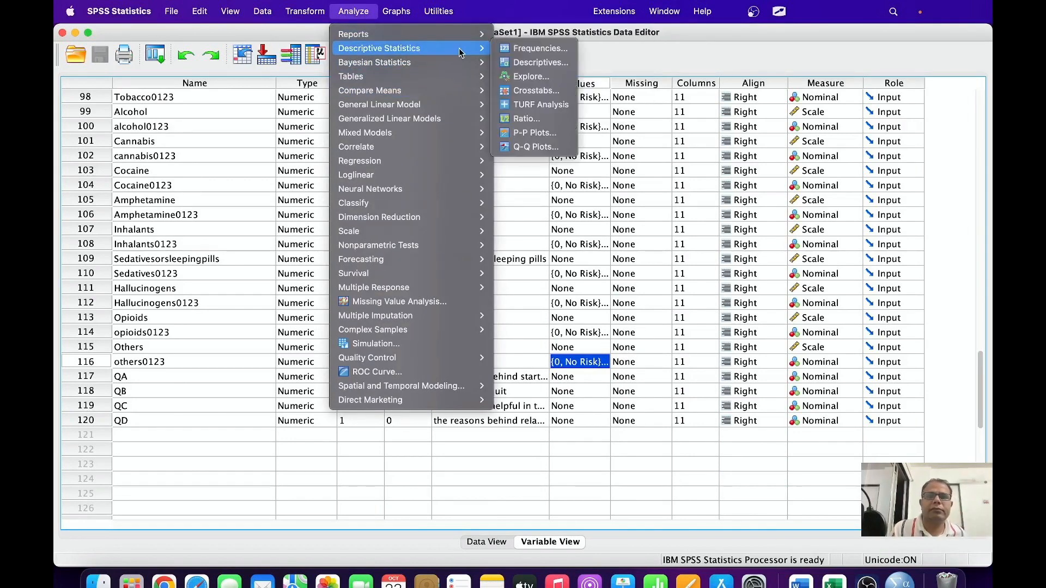
pyautogui.click(547, 50)
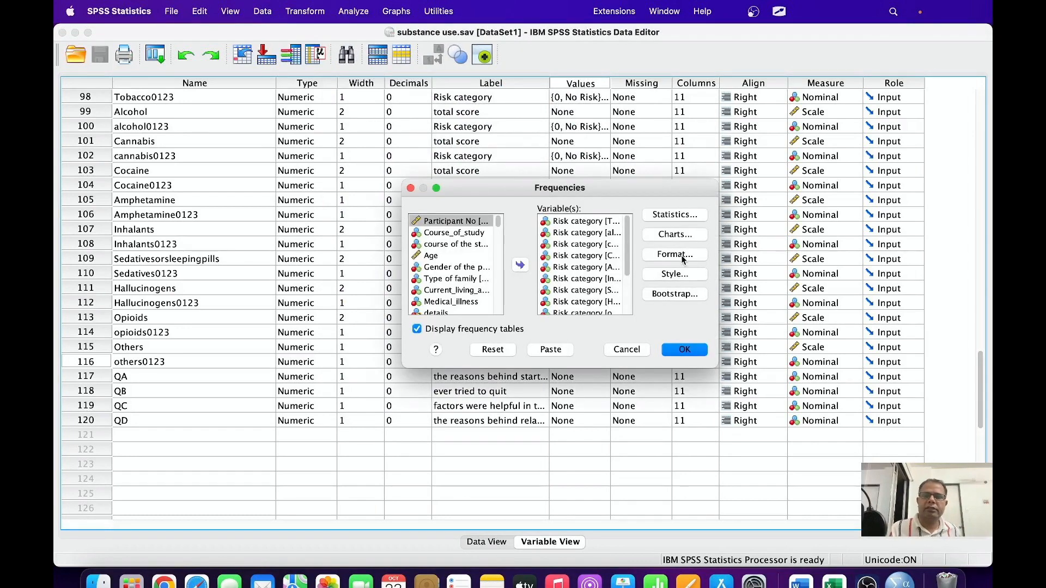
pyautogui.click(674, 235)
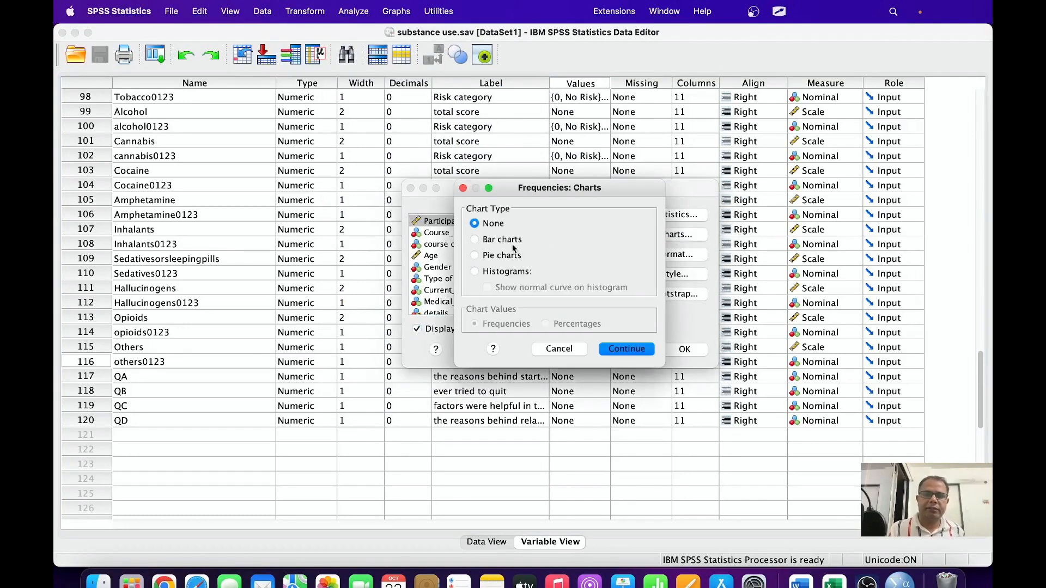
pyautogui.click(488, 239)
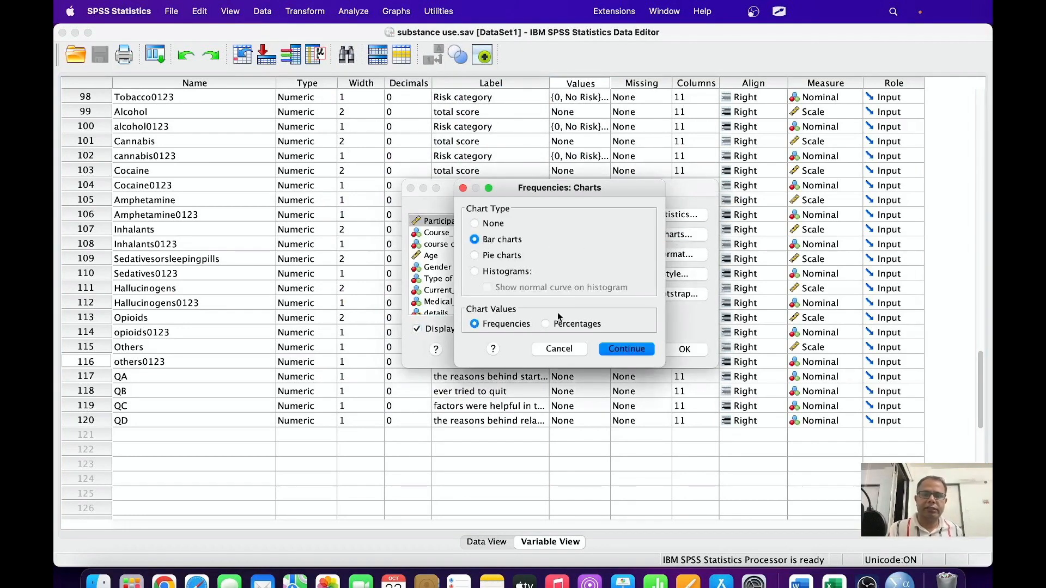
pyautogui.click(615, 348)
pyautogui.click(684, 350)
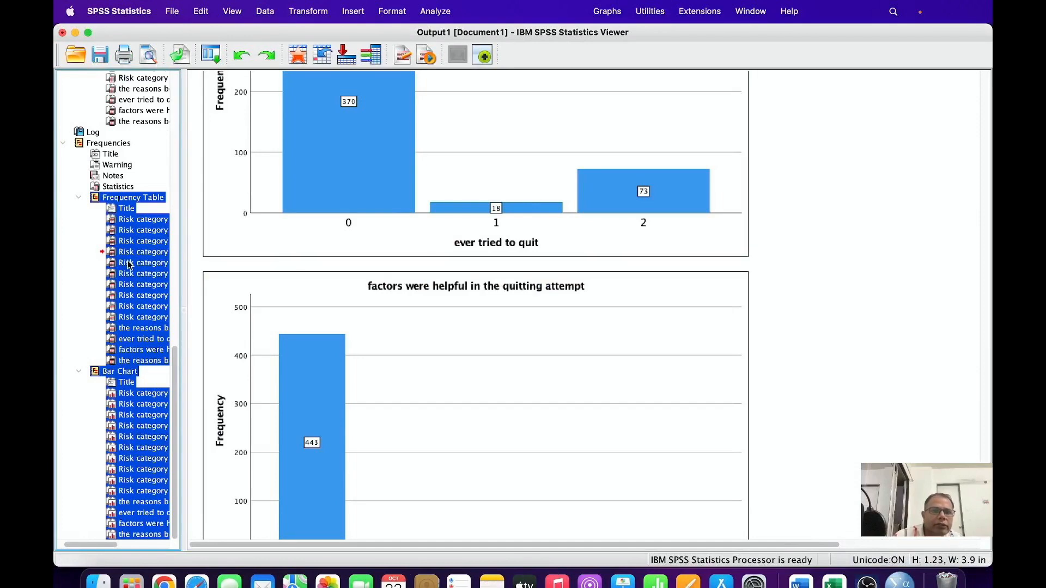
# Step: Review the labelled risk category tables and bar charts in the output, and return to the start of the substance use.sav variable list
pyautogui.click(150, 284)
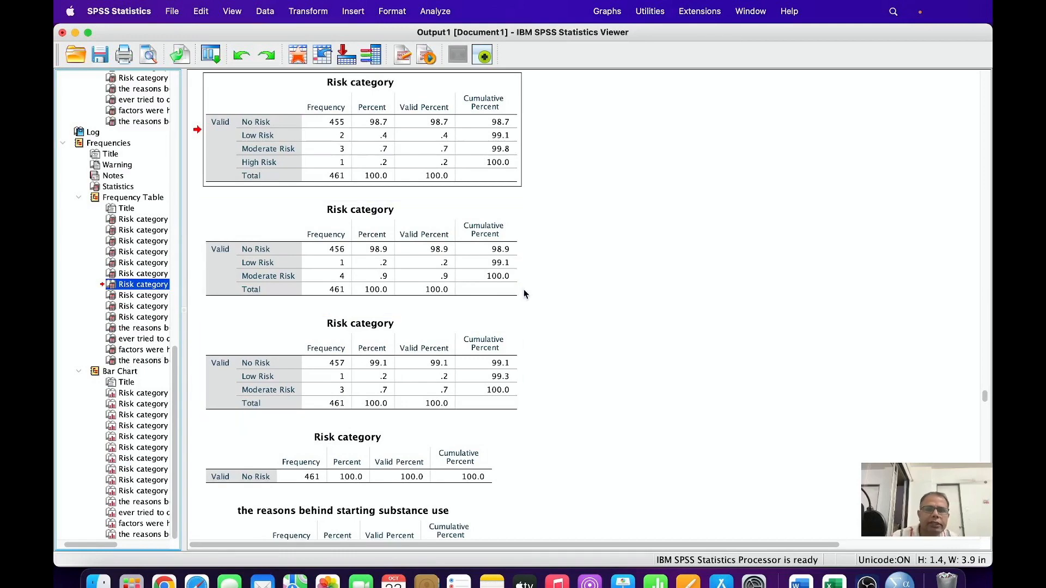
pyautogui.scroll(-20, 524, 290)
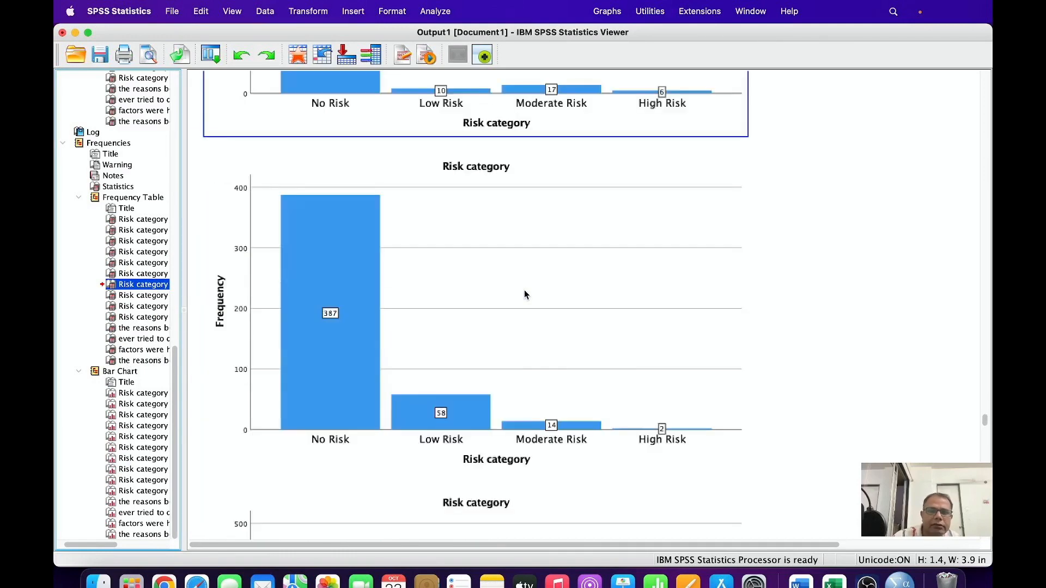
pyautogui.scroll(-8, 524, 295)
pyautogui.click(752, 12)
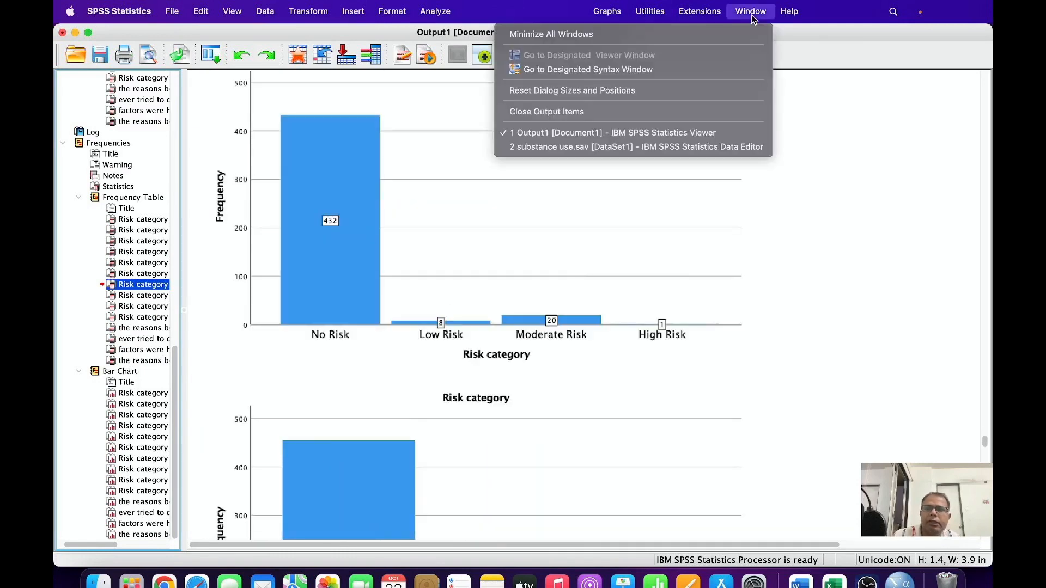
pyautogui.click(658, 147)
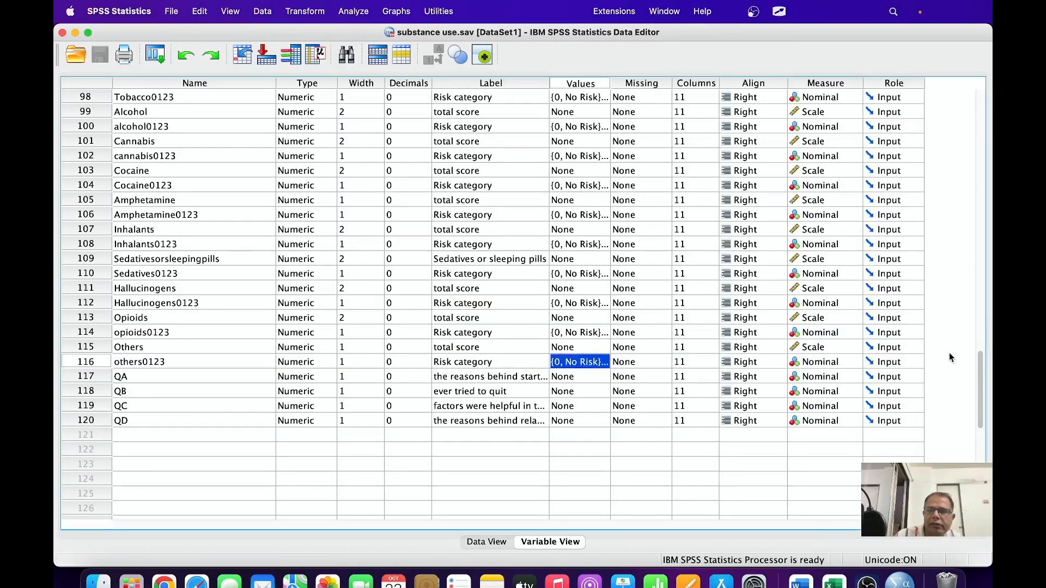
pyautogui.moveTo(979, 365); pyautogui.dragTo(978, 118)
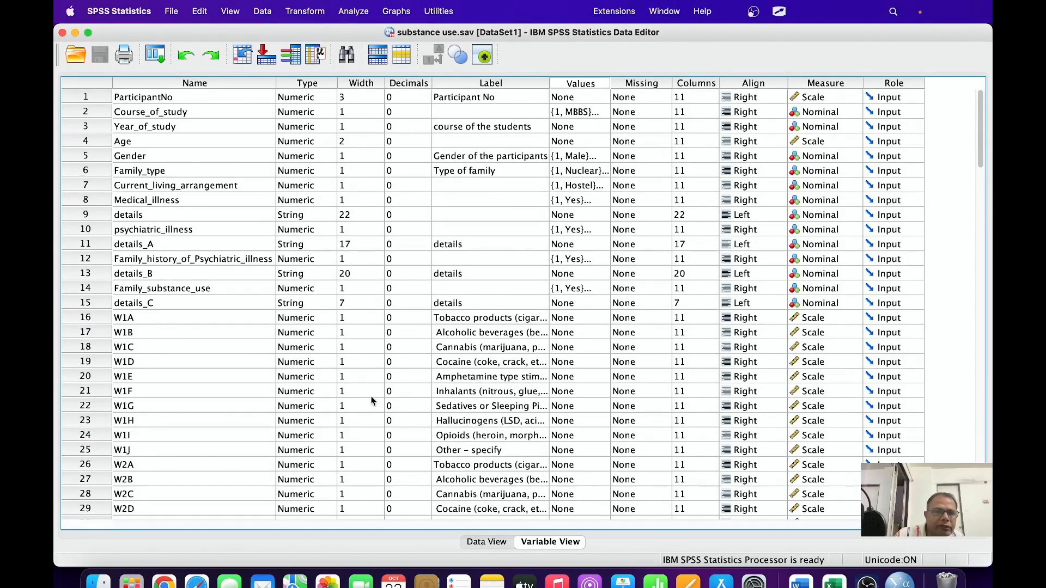
pyautogui.scroll(-10, 476, 403)
pyautogui.scroll(10, 493, 395)
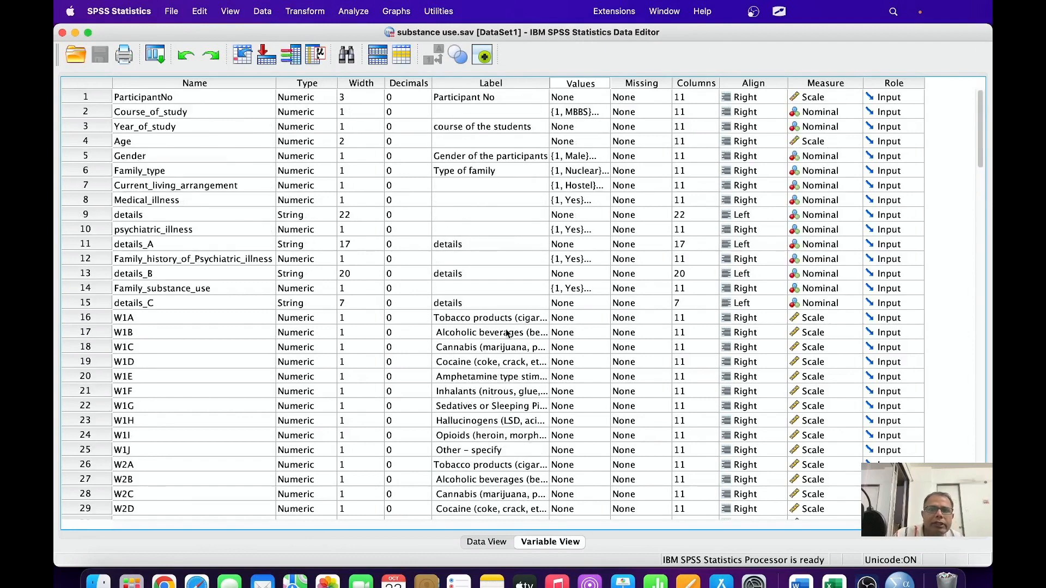
# Step: Switch to the study questionnaire in Microsoft Word and examine the answer options in its Demographic Details table
pyautogui.click(803, 557)
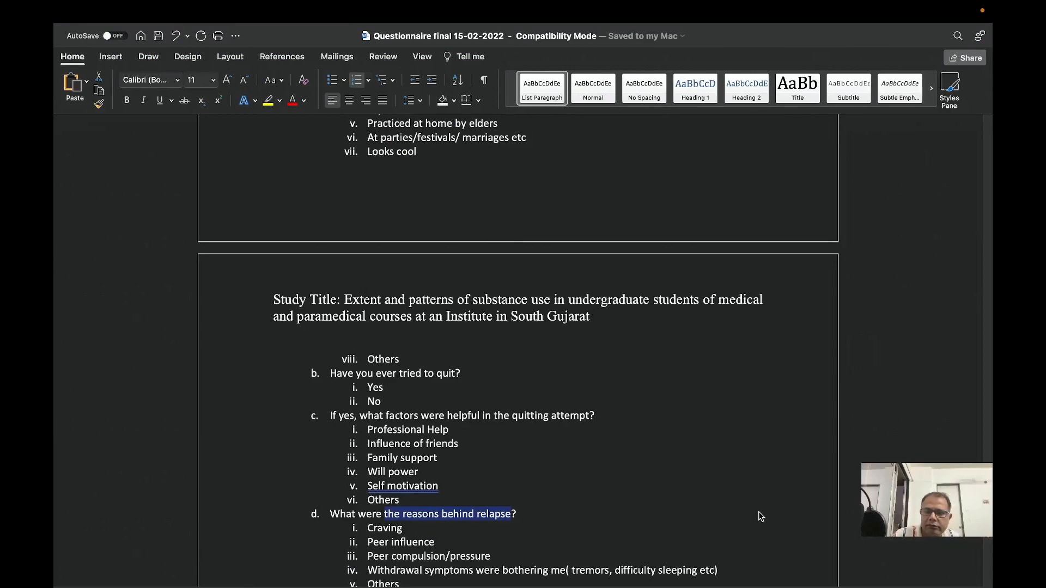
pyautogui.click(912, 576)
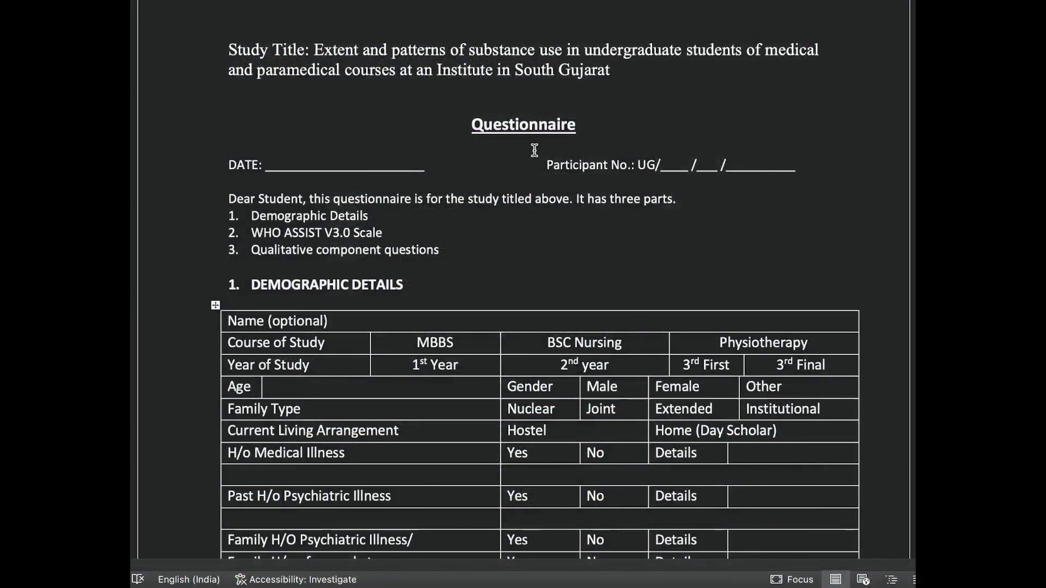
pyautogui.scroll(-3, 463, 293)
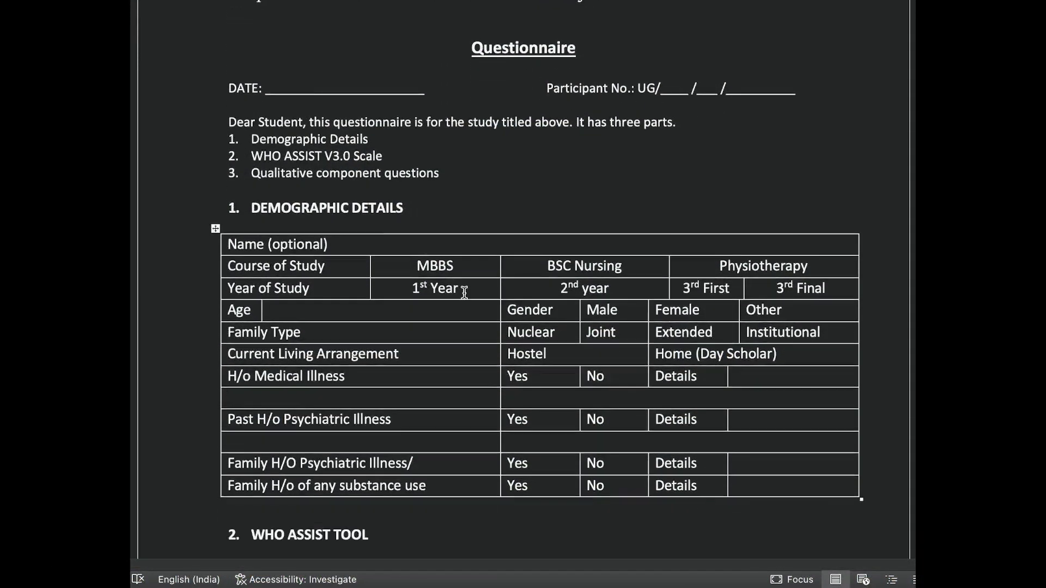
pyautogui.scroll(-1, 461, 293)
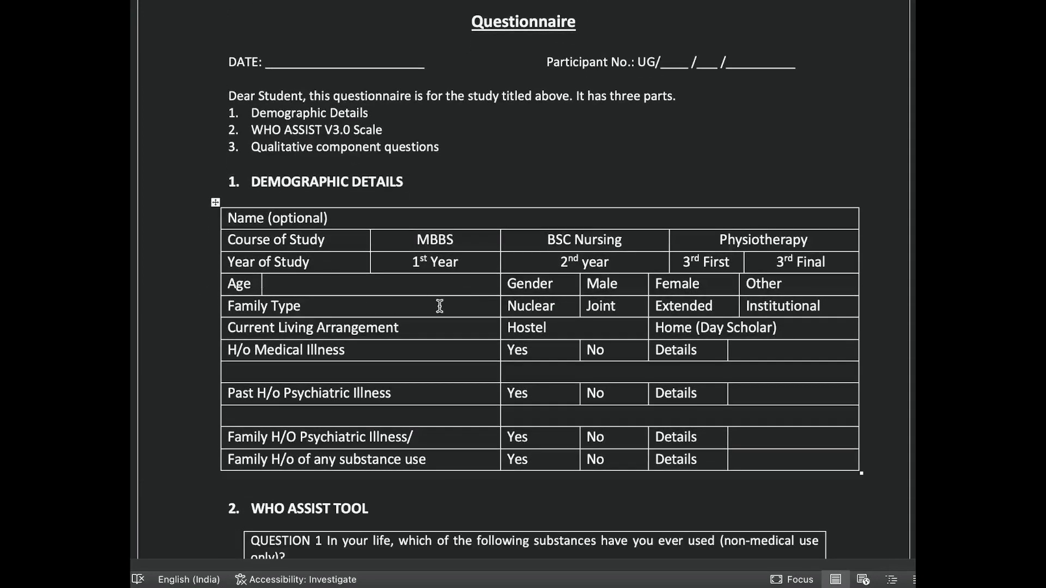
pyautogui.scroll(-2, 490, 300)
pyautogui.scroll(-2, 484, 220)
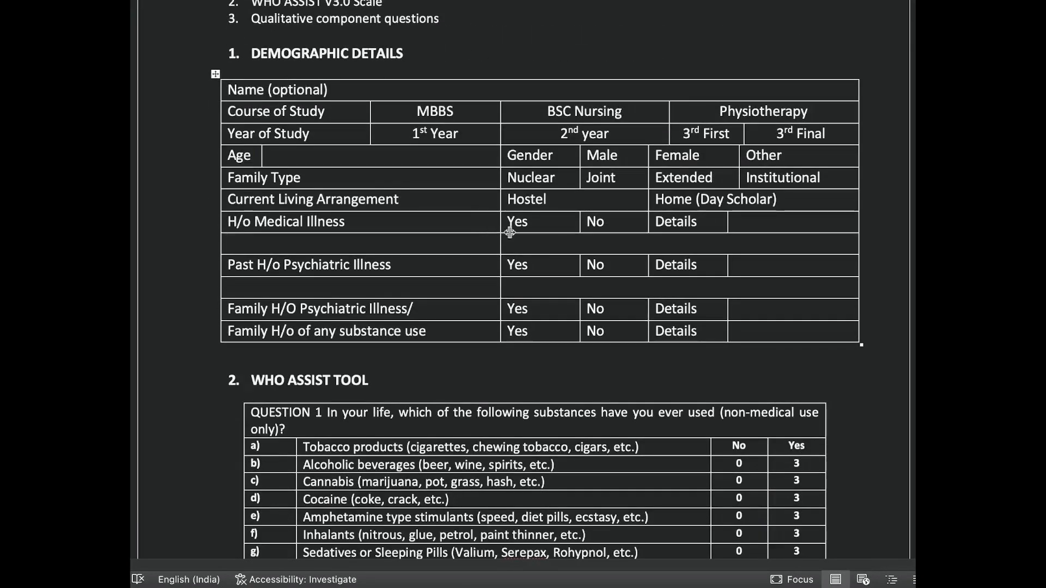
pyautogui.scroll(-1, 510, 233)
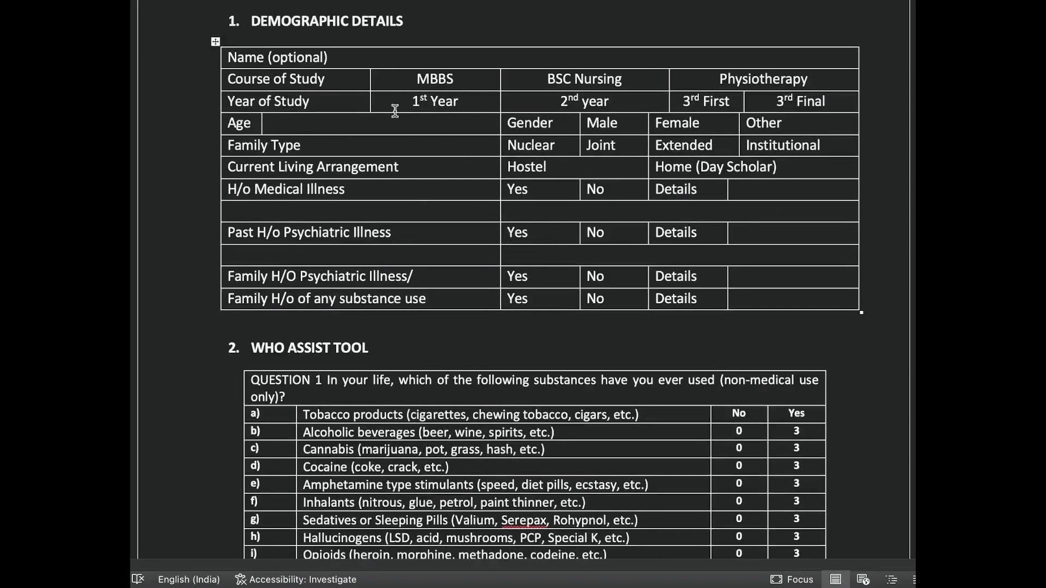
# Step: Examine the WHO ASSIST tool section of the questionnaire, covering the substance items and scores of Questions 1 and 2
pyautogui.scroll(-4, 411, 215)
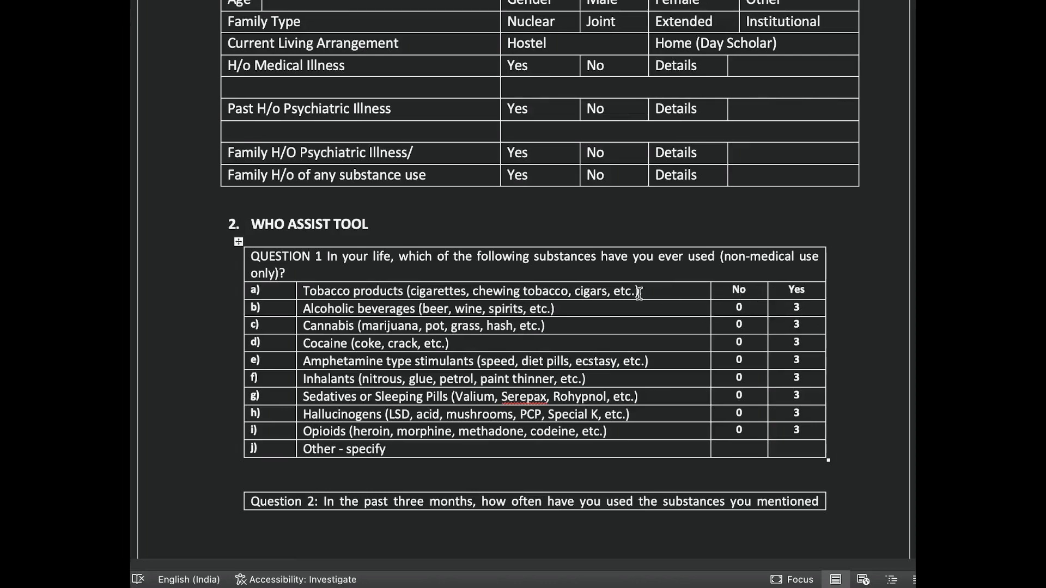
pyautogui.scroll(-2, 632, 384)
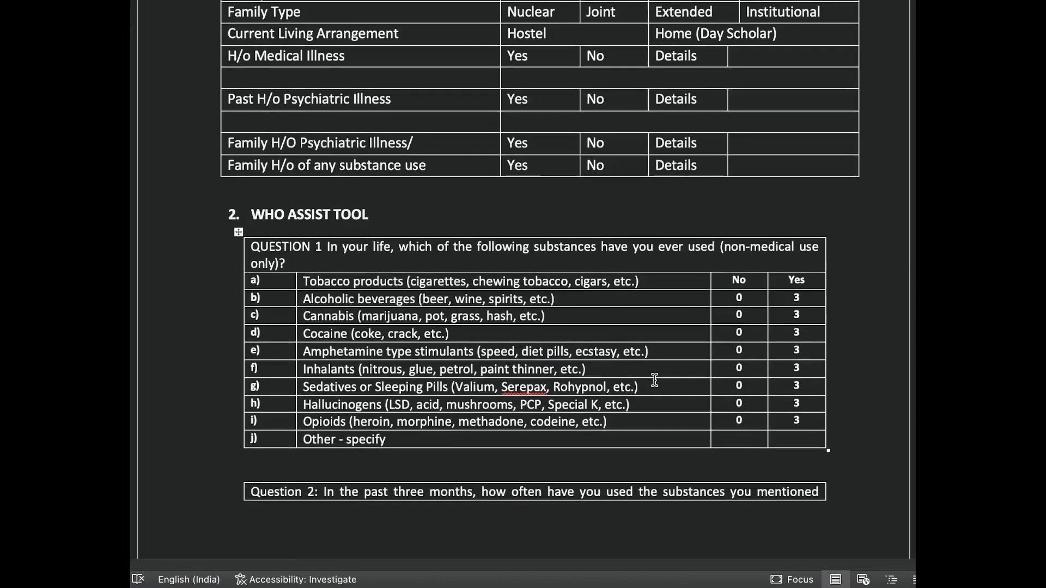
pyautogui.scroll(-1, 661, 379)
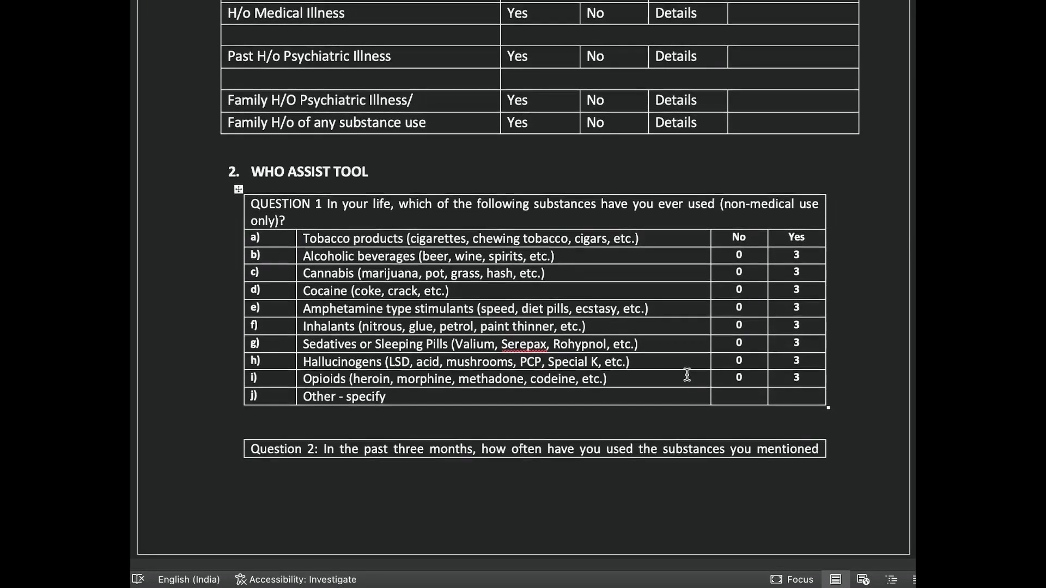
pyautogui.scroll(-1, 687, 375)
pyautogui.scroll(-2, 687, 375)
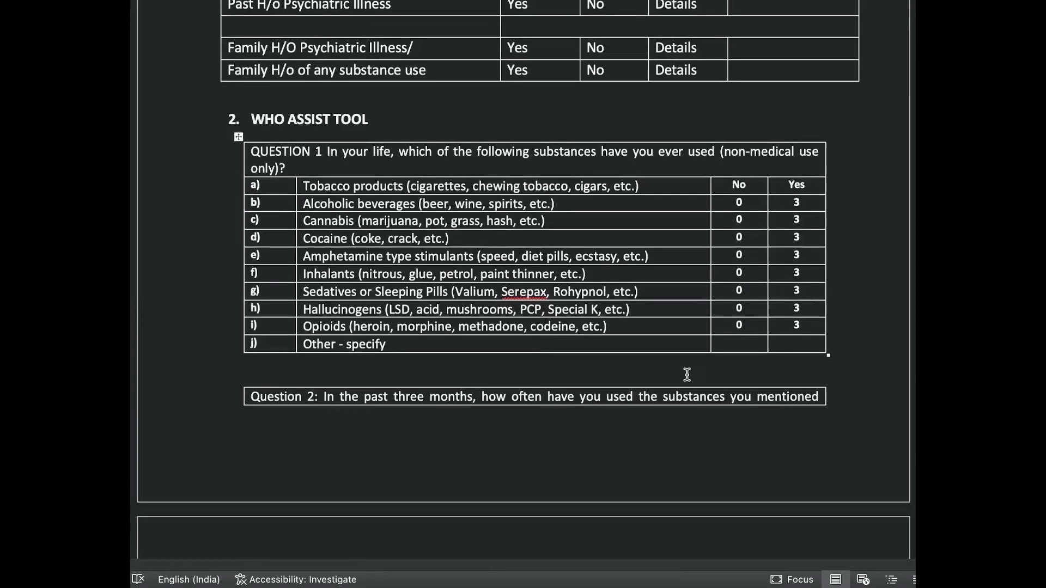
pyautogui.scroll(-5, 687, 374)
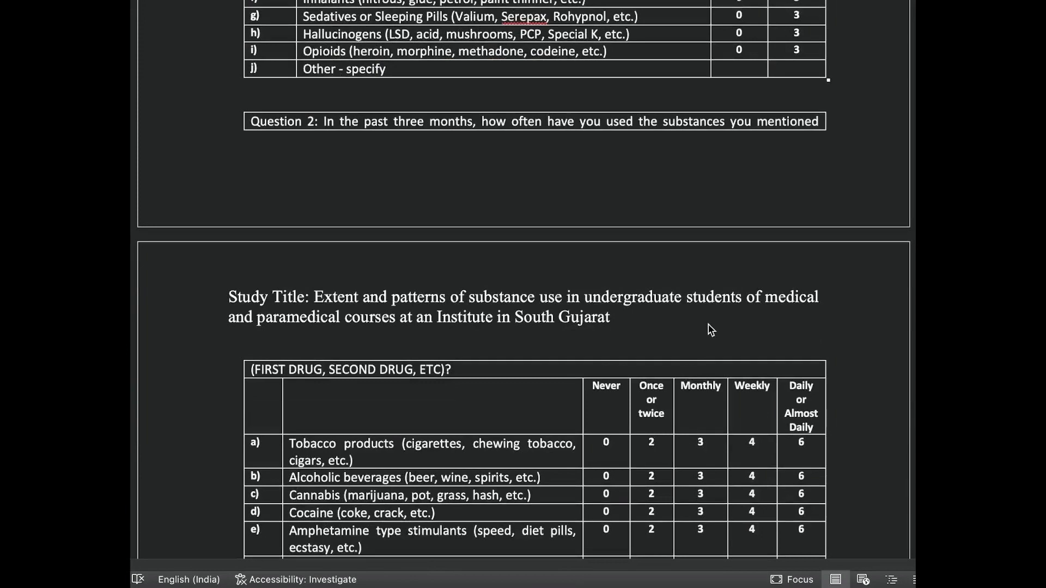
pyautogui.scroll(5, 711, 329)
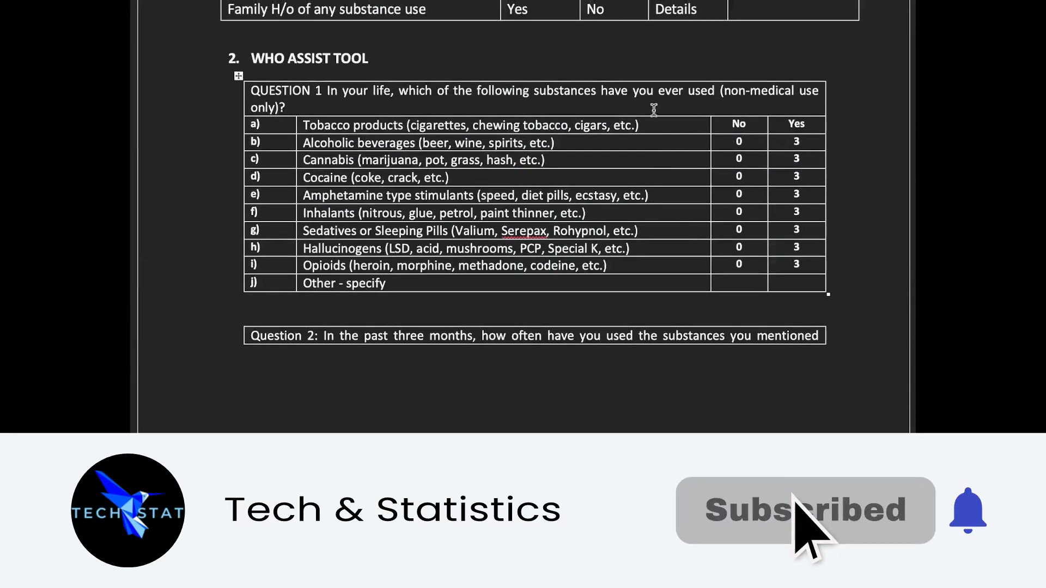
pyautogui.scroll(-6, 668, 372)
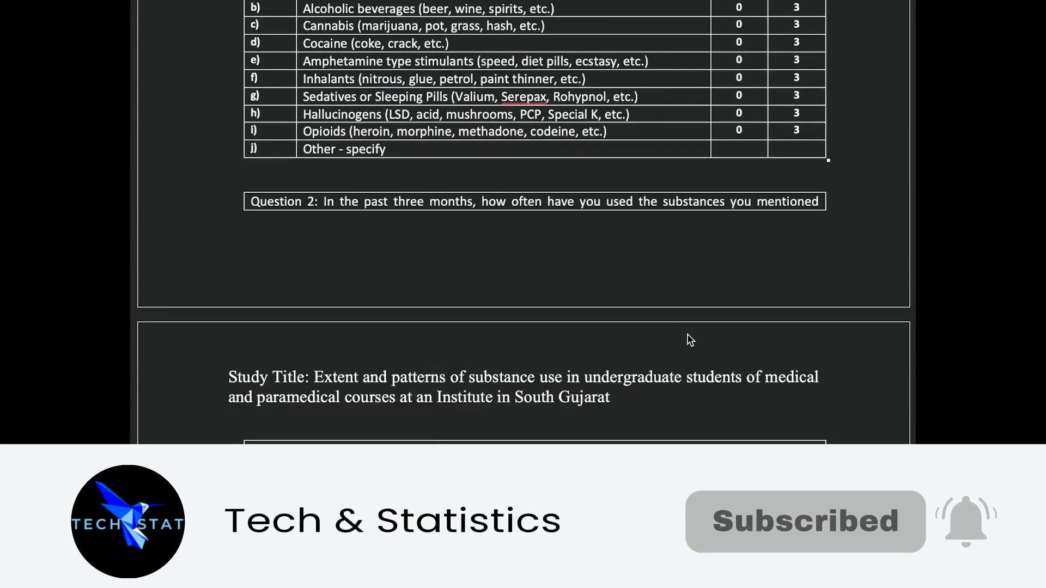